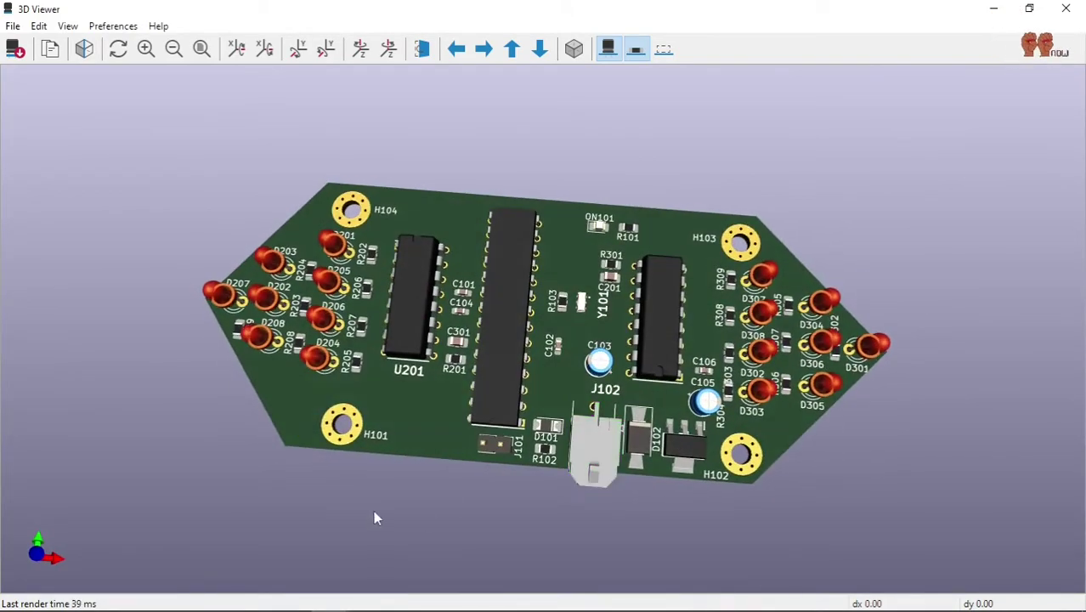
Inspect the board's 3D model from several angles and close the 3D view.
drag(423, 424, 357, 492)
drag(286, 431, 345, 385)
drag(408, 420, 337, 452)
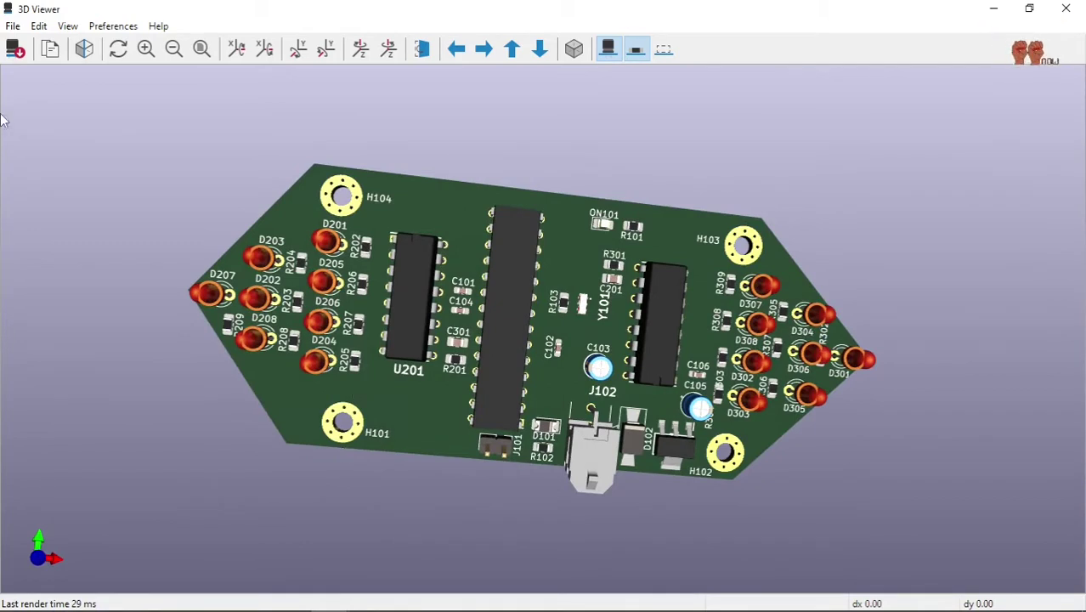
click(1064, 11)
Open the Footprint Editor from the PCB layout, look over its library list and close it.
click(207, 27)
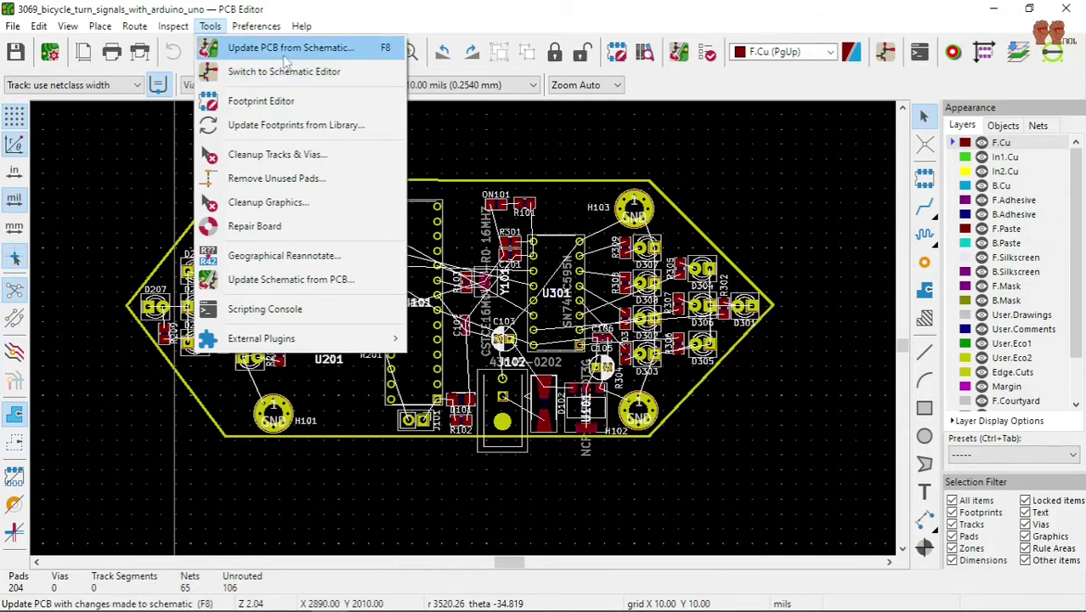
click(295, 102)
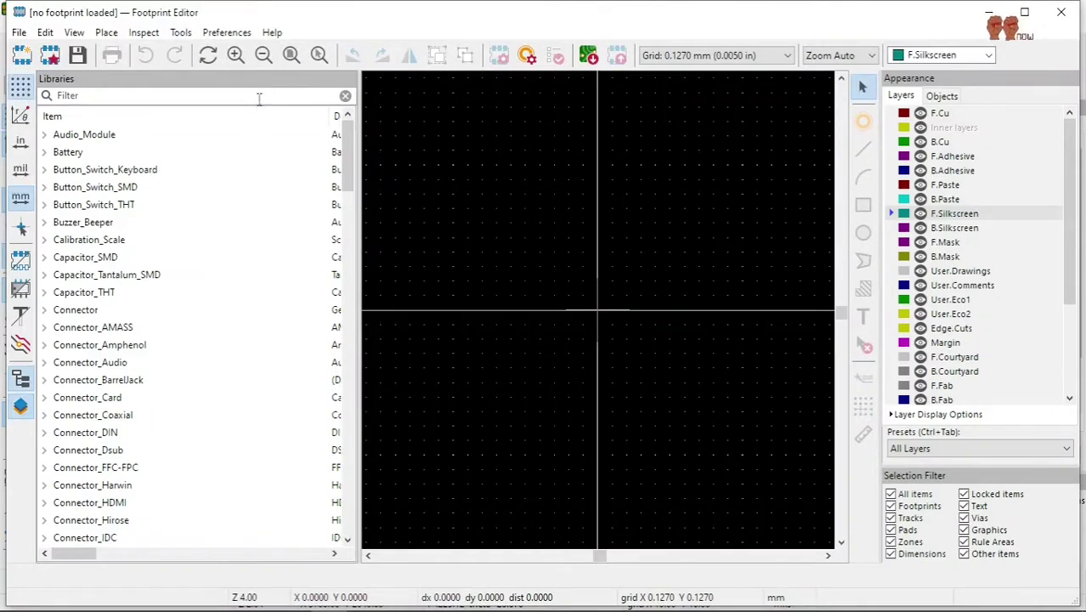
drag(355, 163, 412, 133)
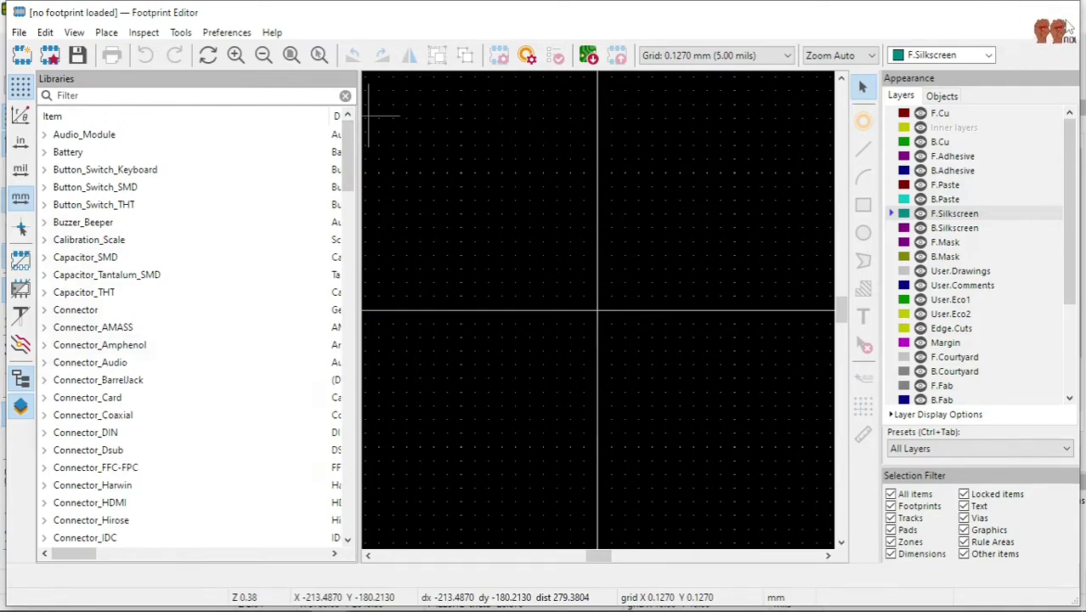
click(1068, 26)
Switch to the schematic, open the Symbol Editor and browse down its library list to the dk_ libraries.
click(886, 54)
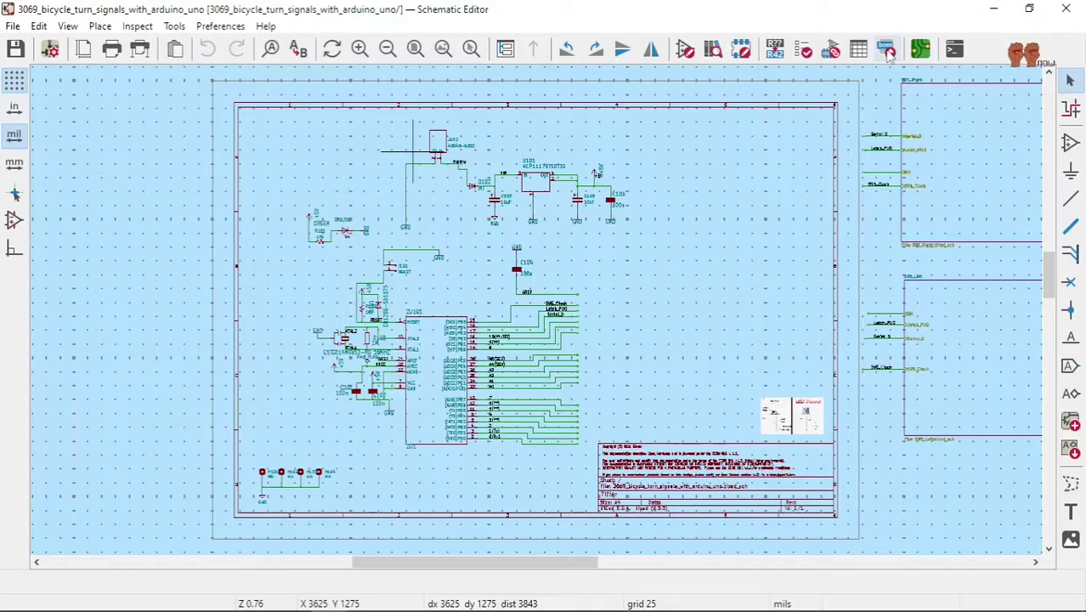
click(174, 27)
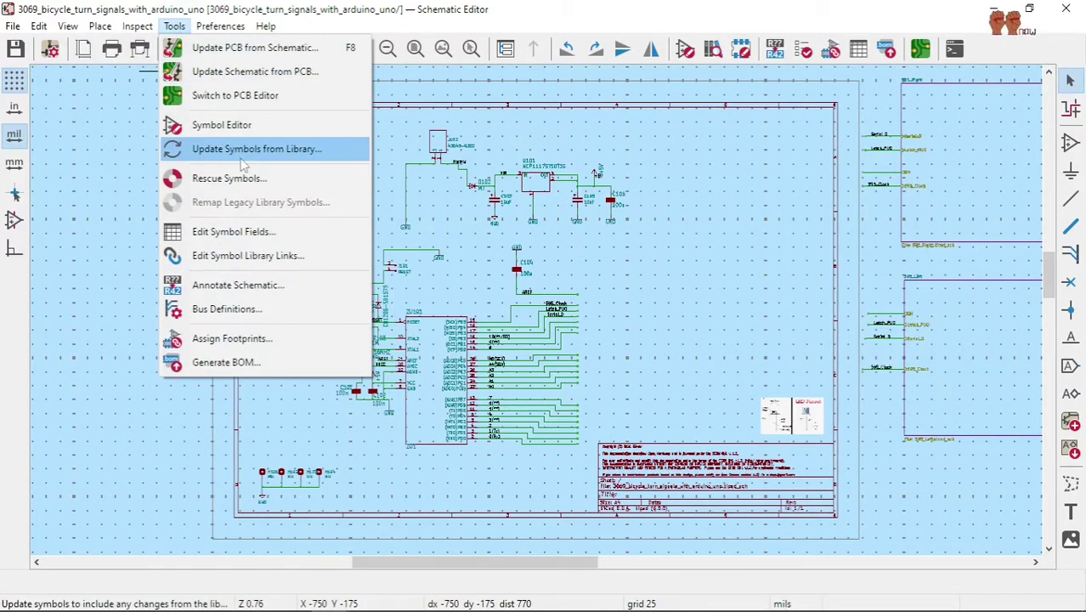
click(222, 125)
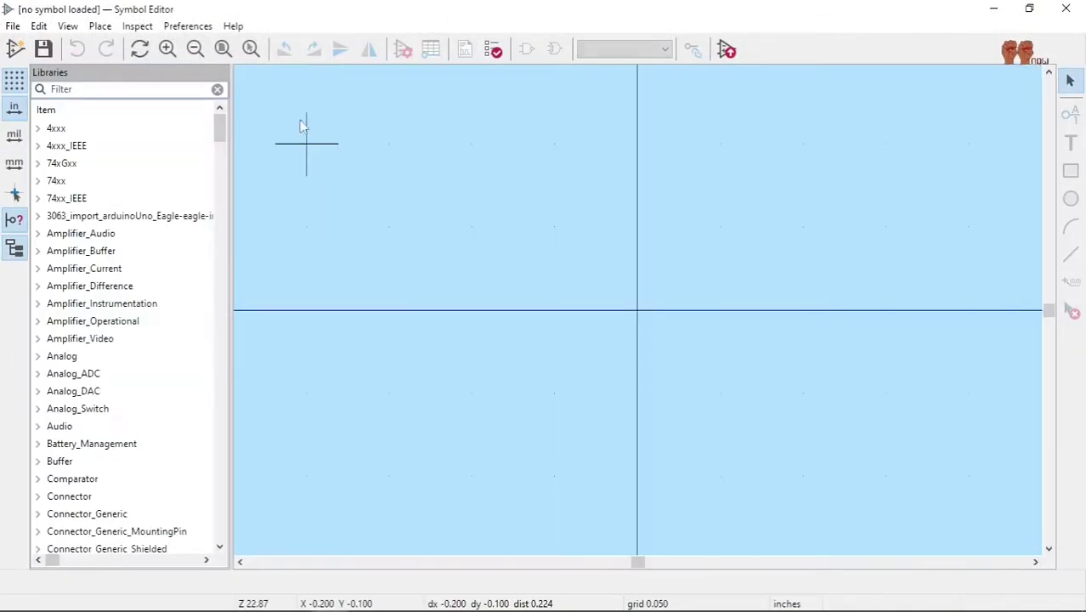
drag(218, 136, 259, 226)
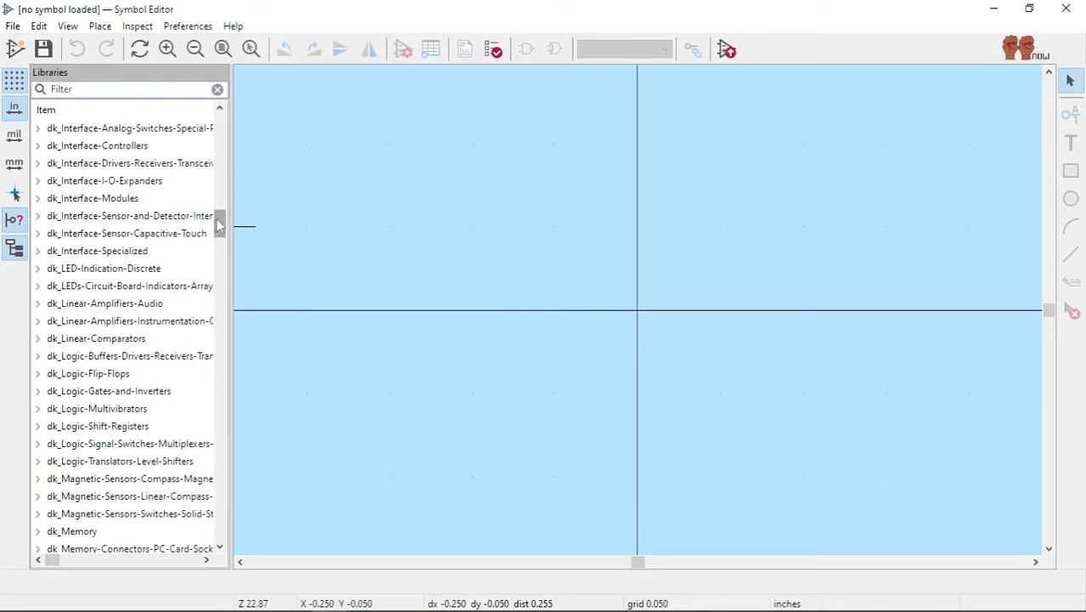
mouse_move(217, 223)
mouse_down()
mouse_move(216, 243)
mouse_move(216, 212)
mouse_up()
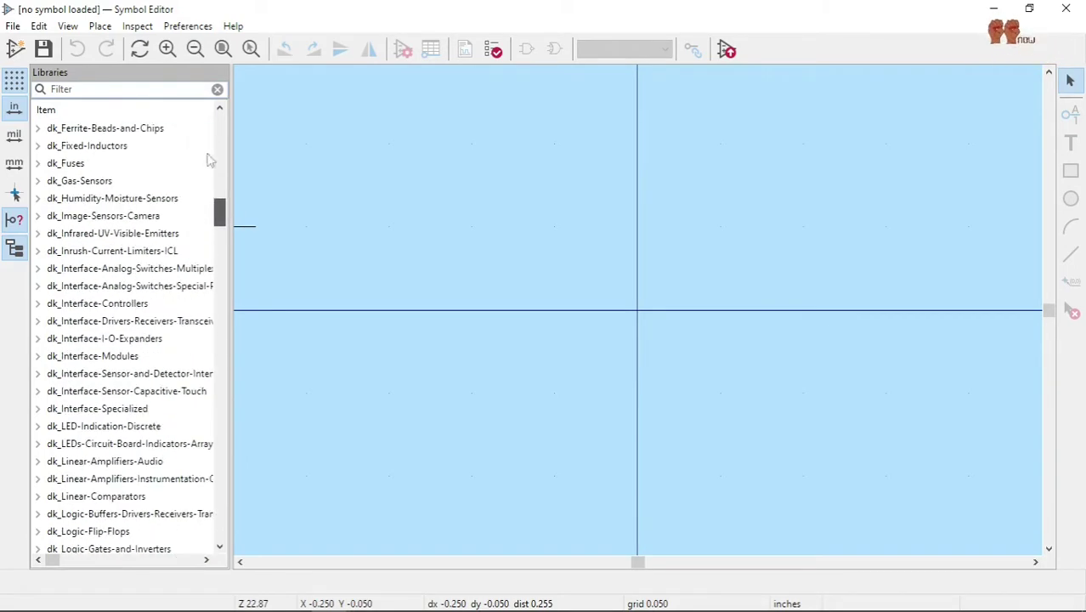
Examine the paths and formats of the global dk_ symbol libraries, and leave the symbol library manager without changes.
click(168, 27)
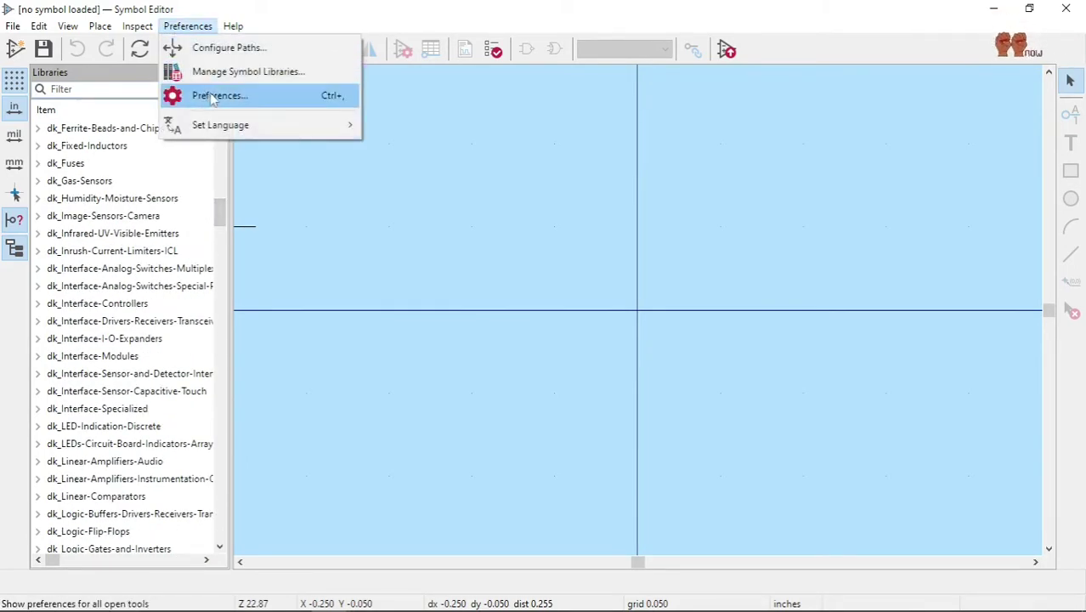
click(232, 76)
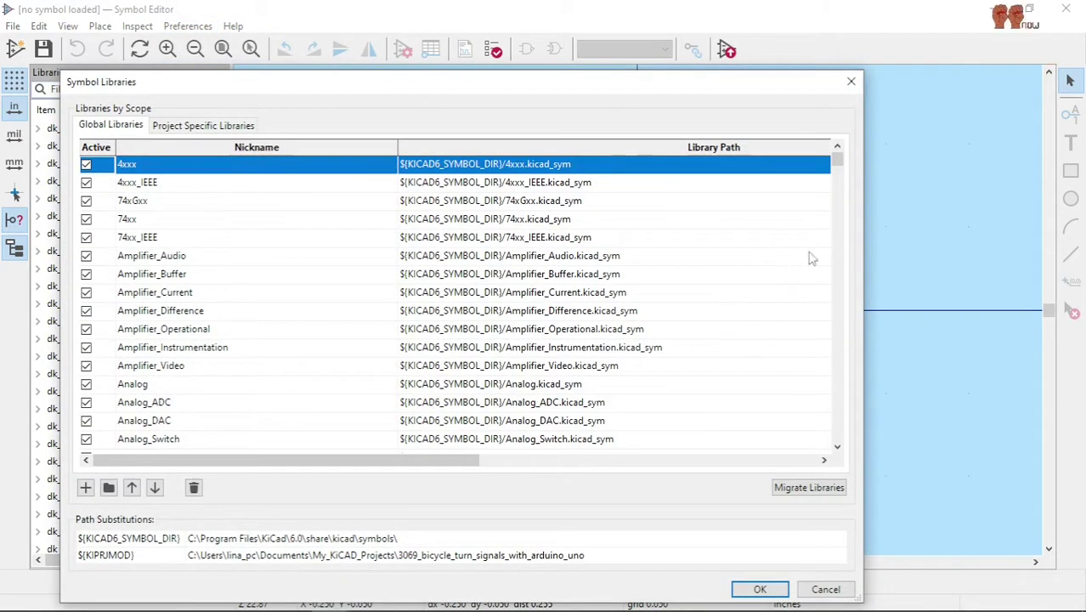
drag(843, 170, 871, 400)
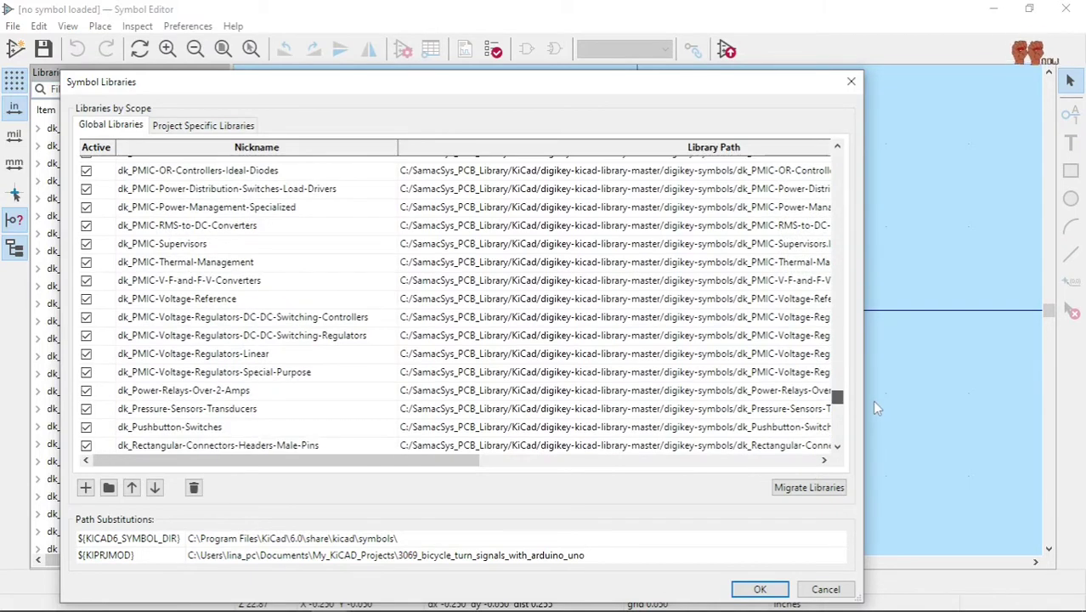
drag(431, 464, 669, 465)
drag(834, 398, 823, 435)
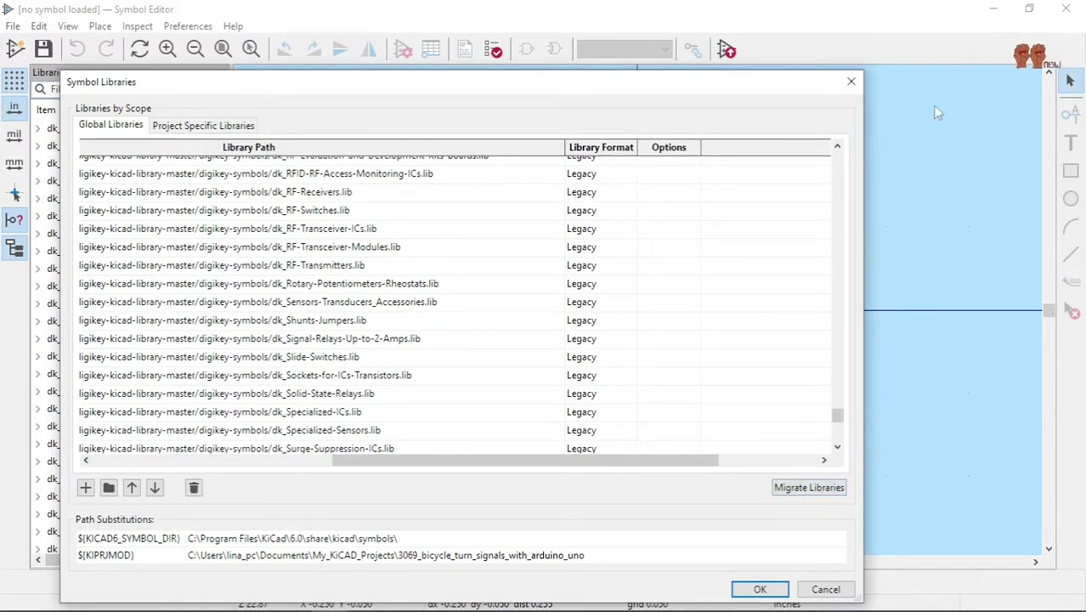
click(825, 589)
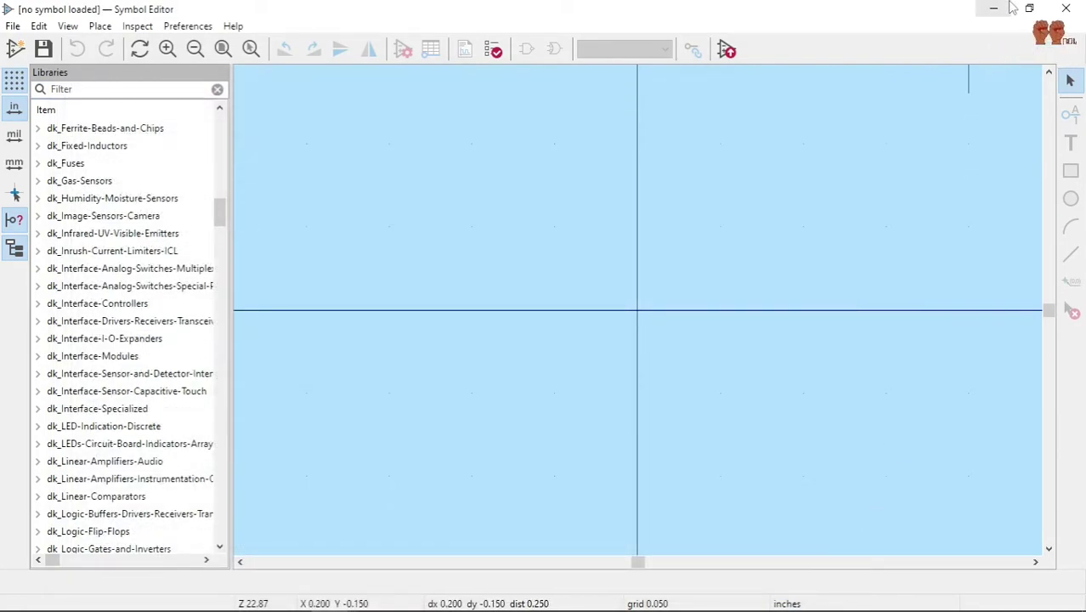
Minimize the open KiCad windows to reach the desktop, and bring the Symbol Editor back.
click(1050, 12)
click(995, 9)
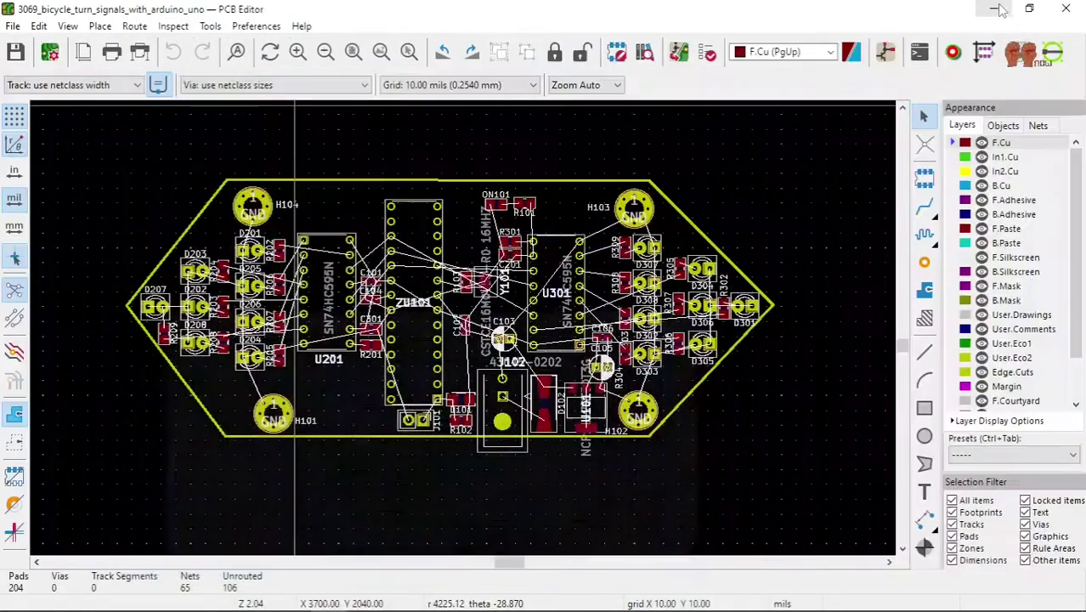
click(995, 9)
click(998, 10)
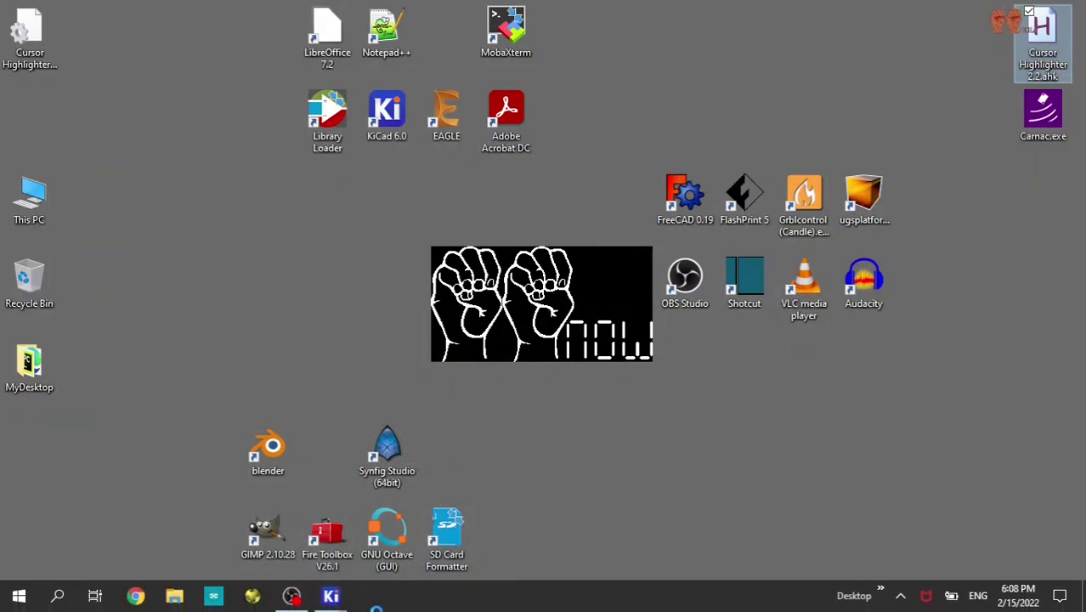
mouse_move(331, 595)
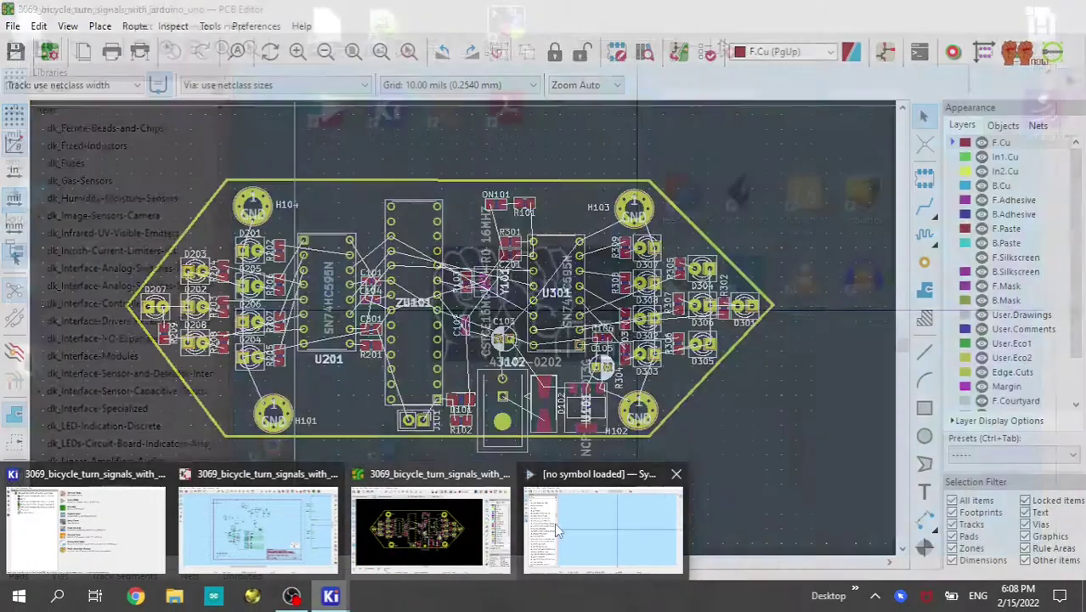
click(560, 518)
Open the symbol library manager and review the standard KiCad libraries in the global library list.
click(187, 26)
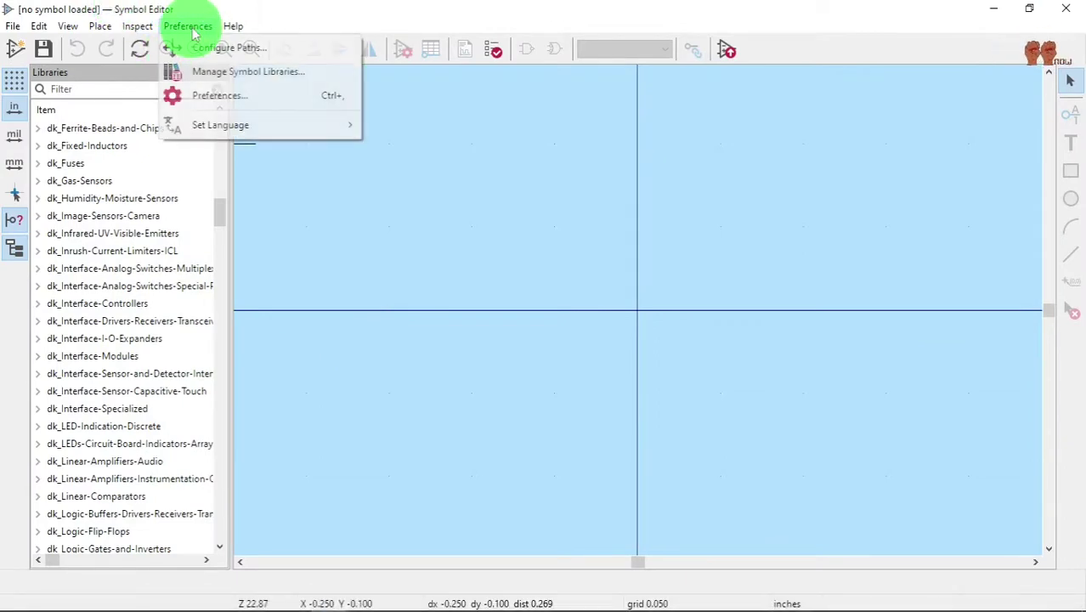
click(248, 73)
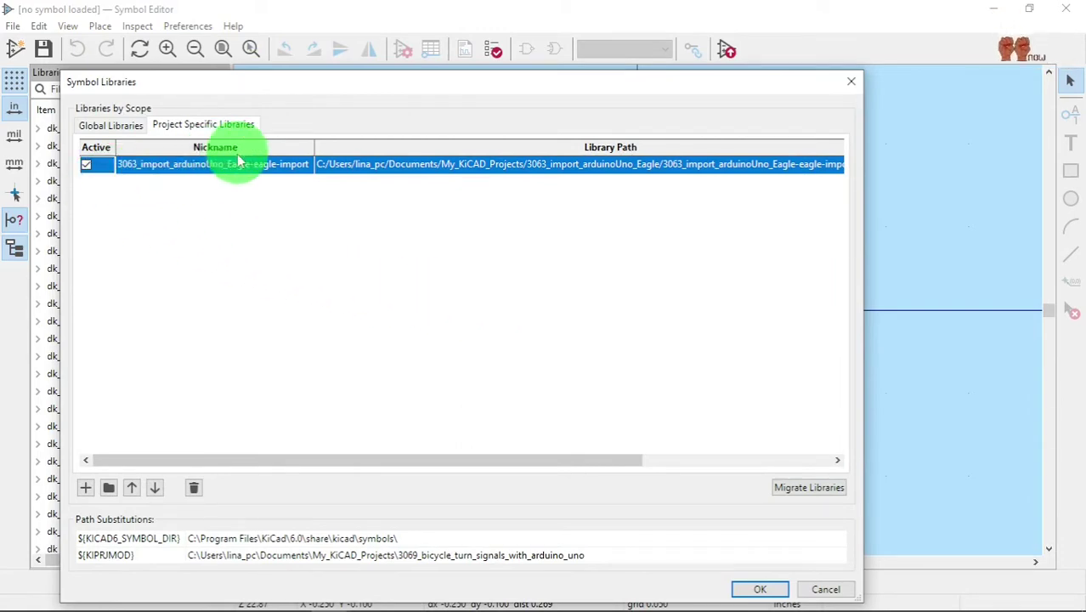
click(122, 128)
scroll(654, 315, down, 9)
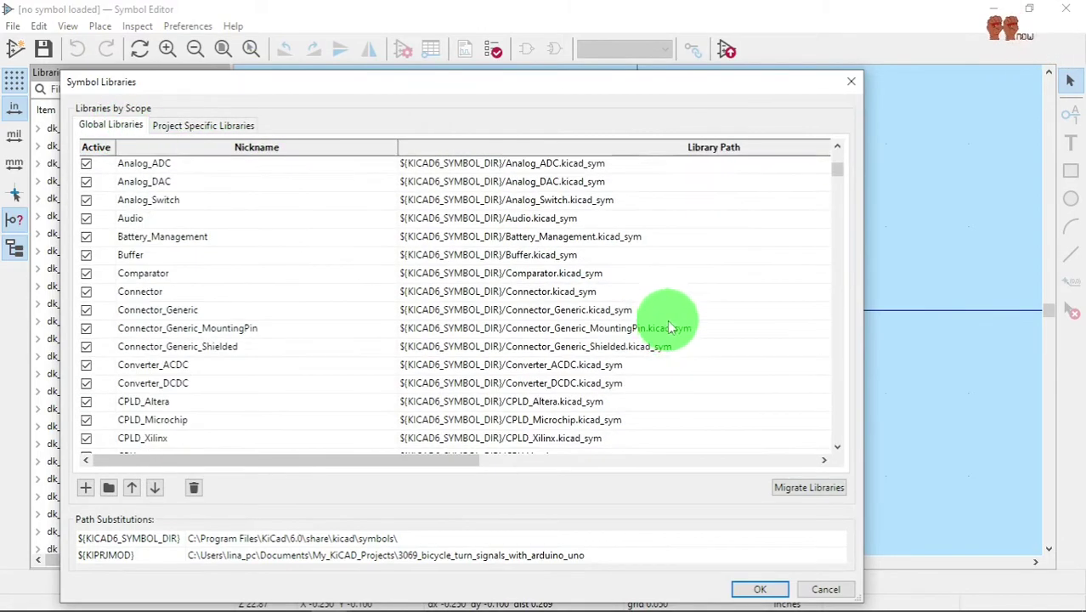
scroll(340, 382, down, 17)
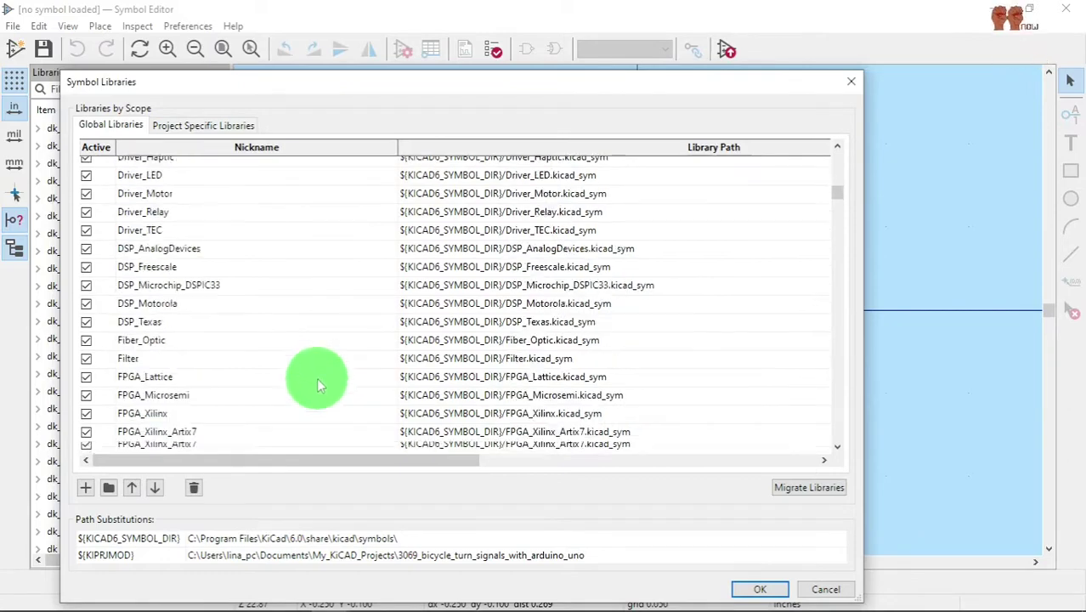
scroll(338, 379, down, 13)
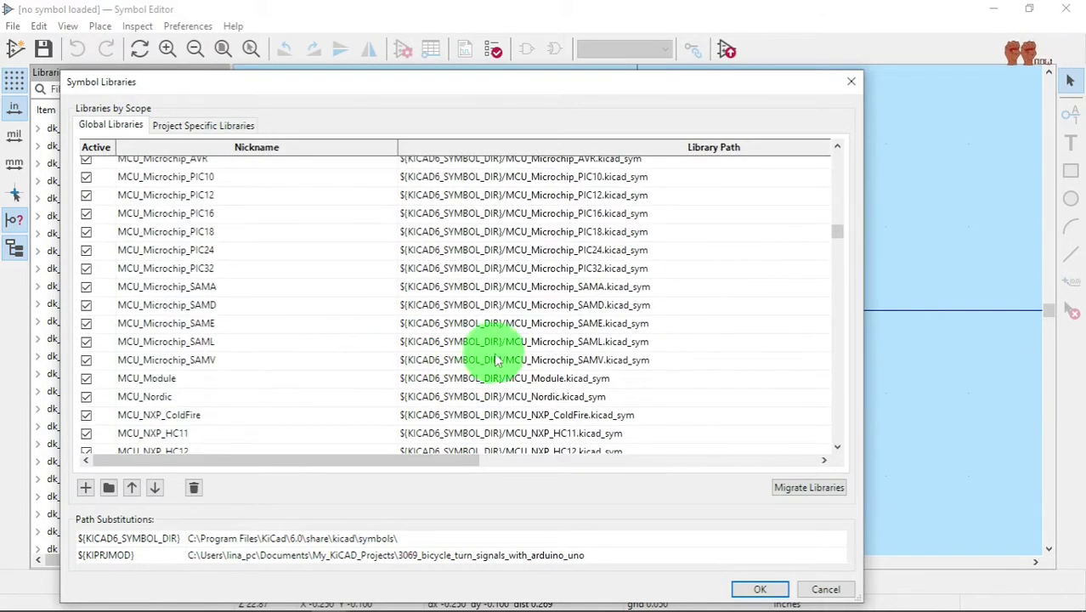
scroll(382, 387, down, 7)
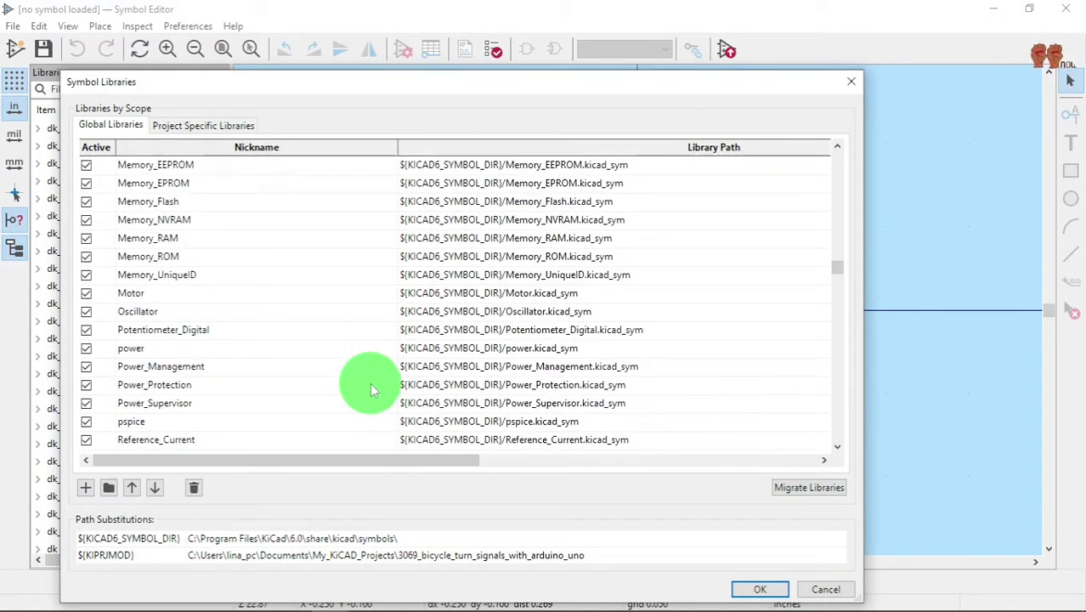
Check the project-specific symbol libraries, and review the added EEnow, SparkFun and Digi-Key dk_ libraries in the global list.
click(219, 126)
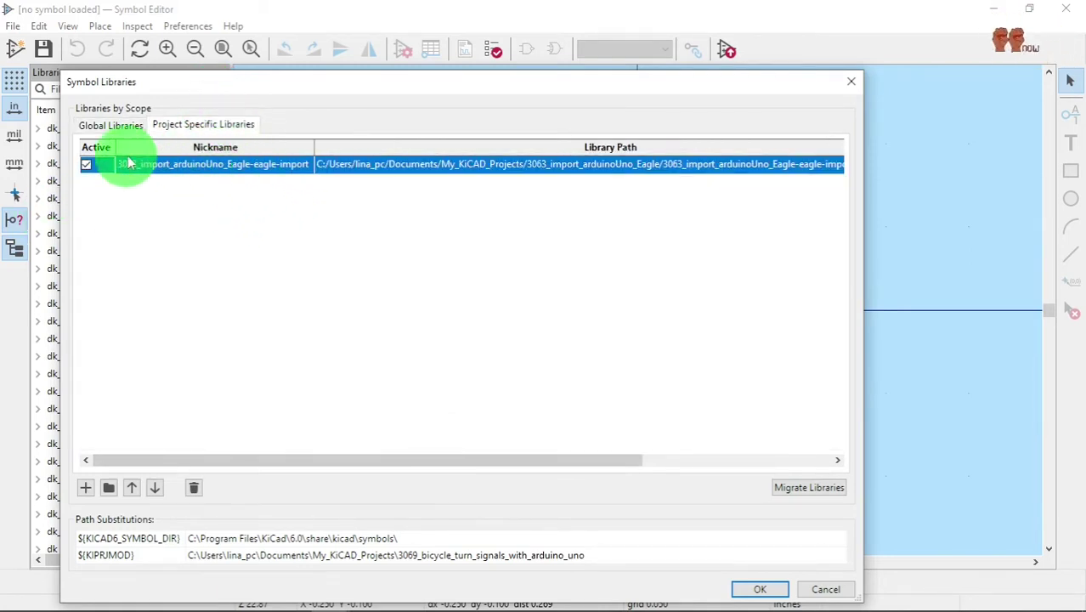
click(114, 126)
scroll(363, 279, down, 20)
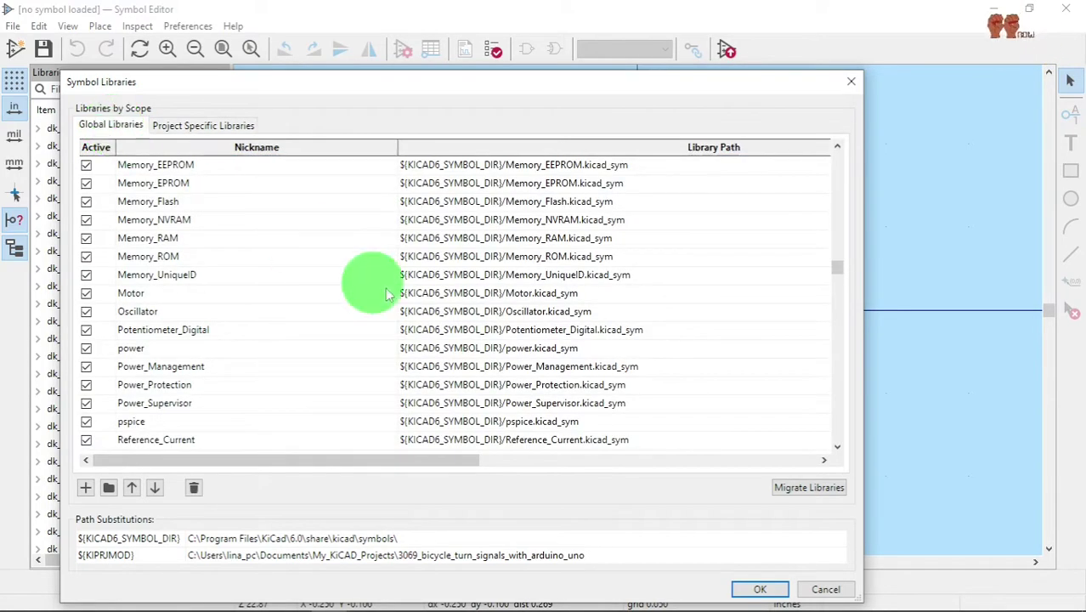
scroll(424, 356, down, 5)
scroll(292, 374, down, 18)
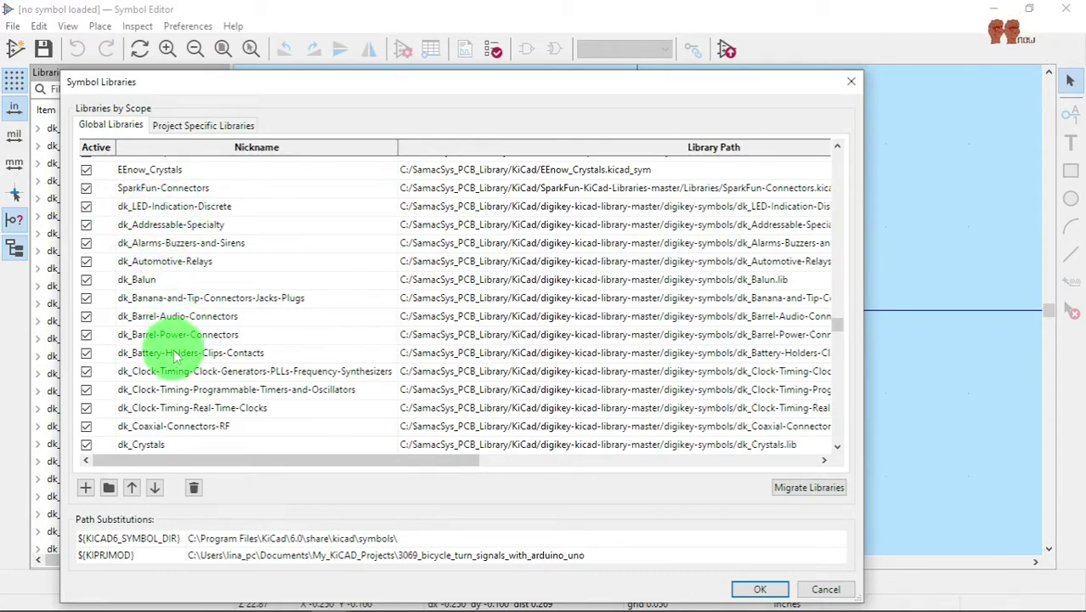
scroll(209, 315, down, 2)
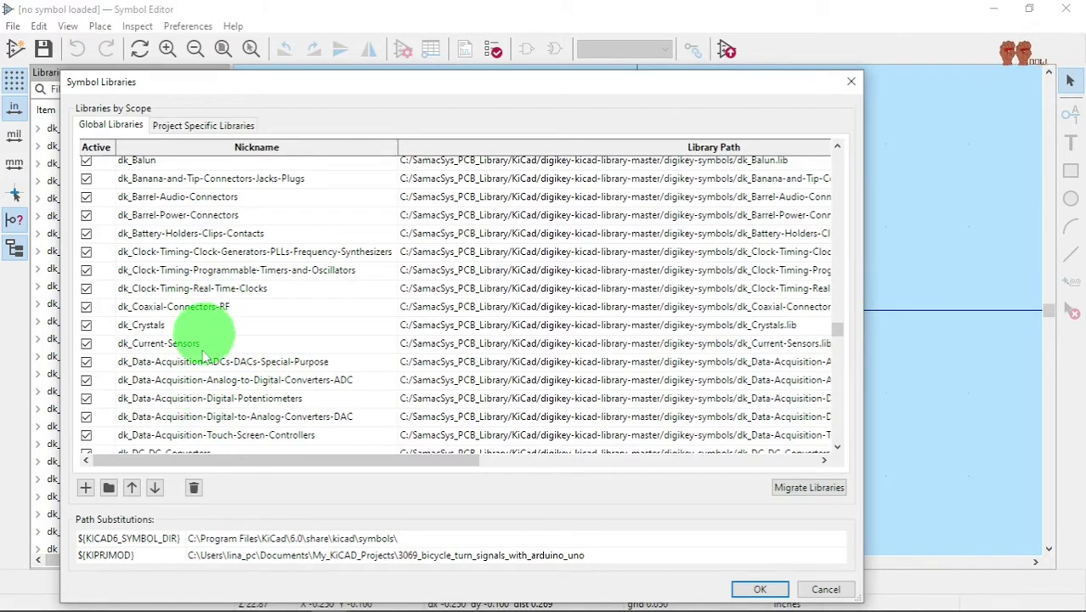
scroll(202, 352, down, 2)
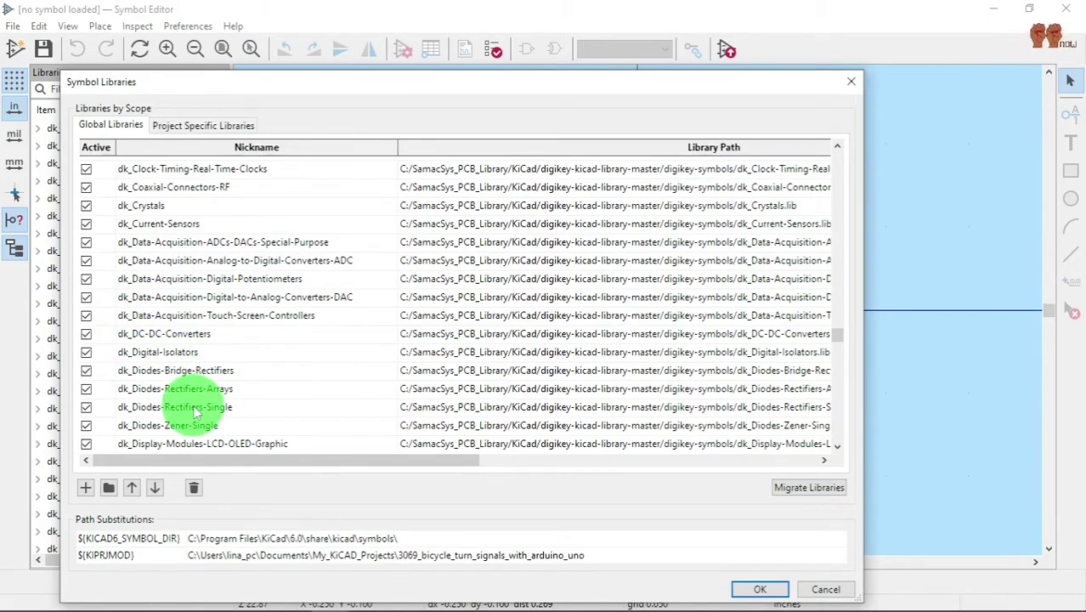
scroll(170, 412, down, 2)
scroll(173, 386, down, 18)
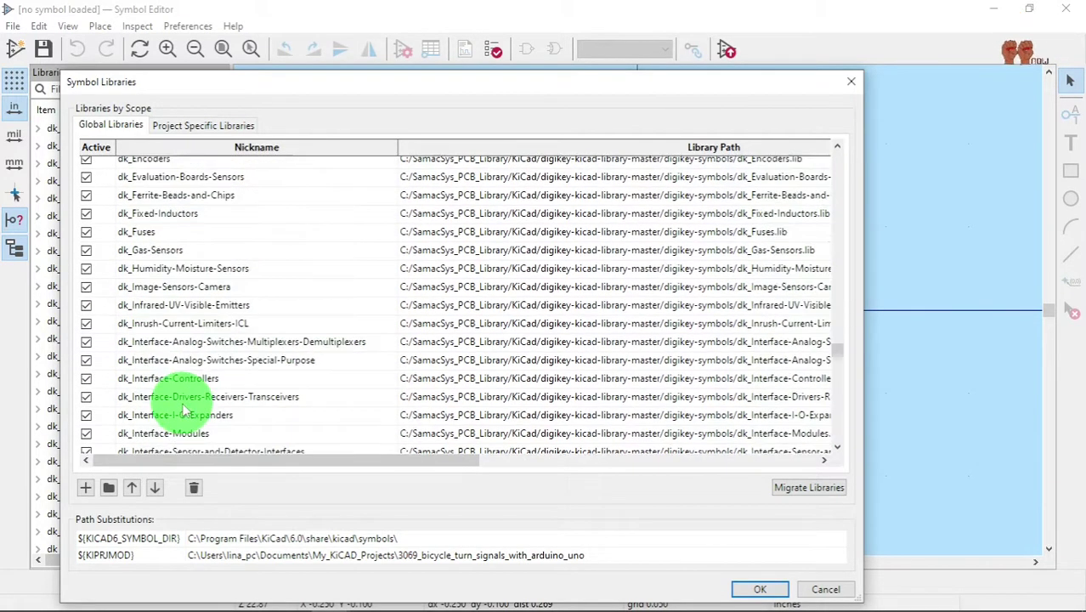
scroll(174, 395, down, 15)
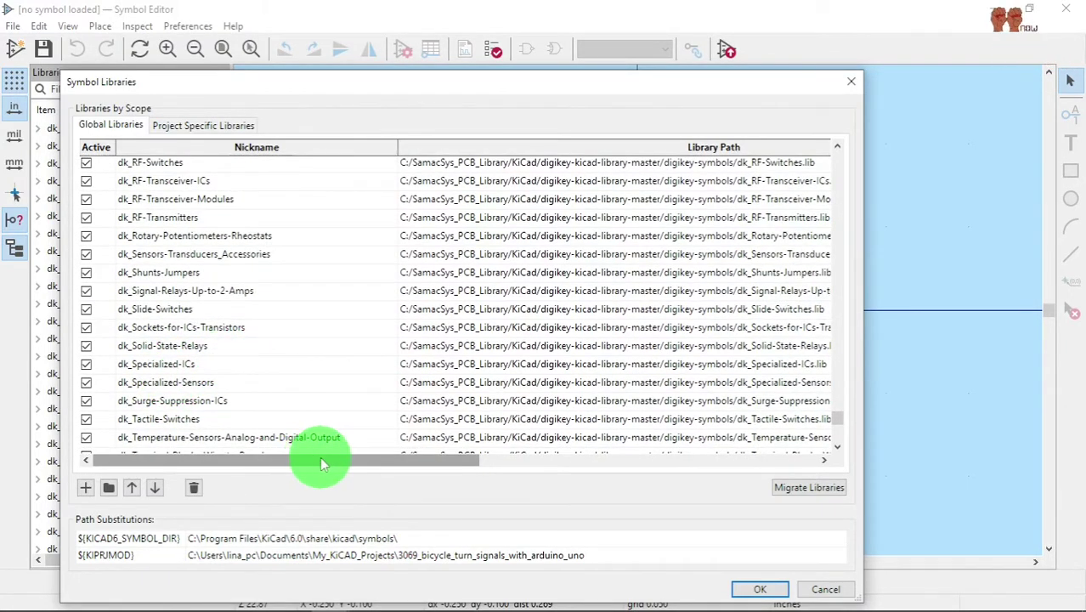
Examine the library format of the Digi-Key dk_ symbol libraries and return to their nicknames around the diode and display entries.
drag(315, 459, 581, 463)
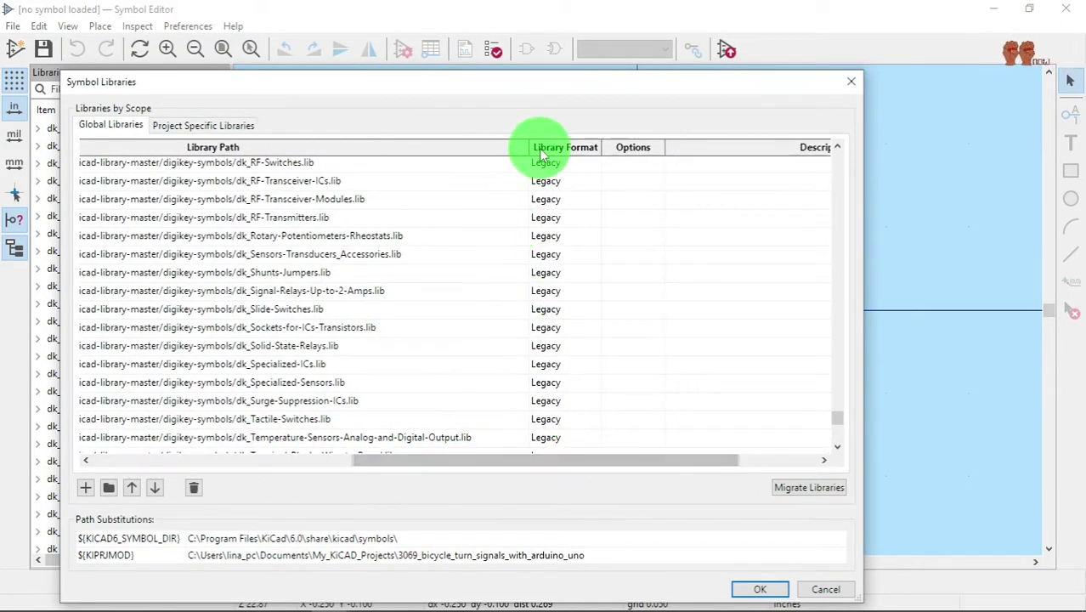
scroll(538, 380, down, 5)
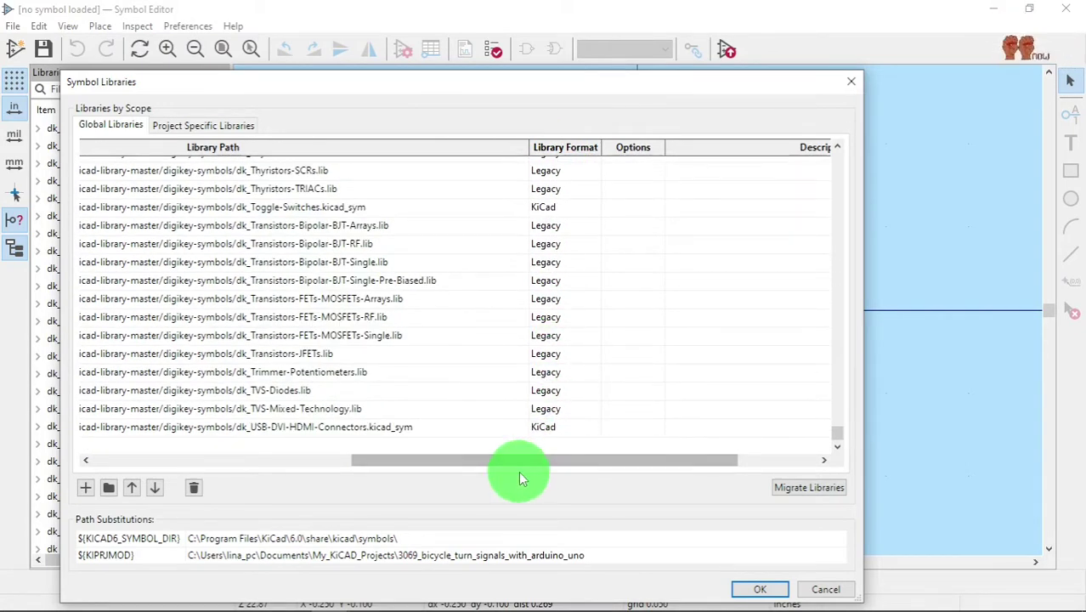
drag(525, 463, 552, 484)
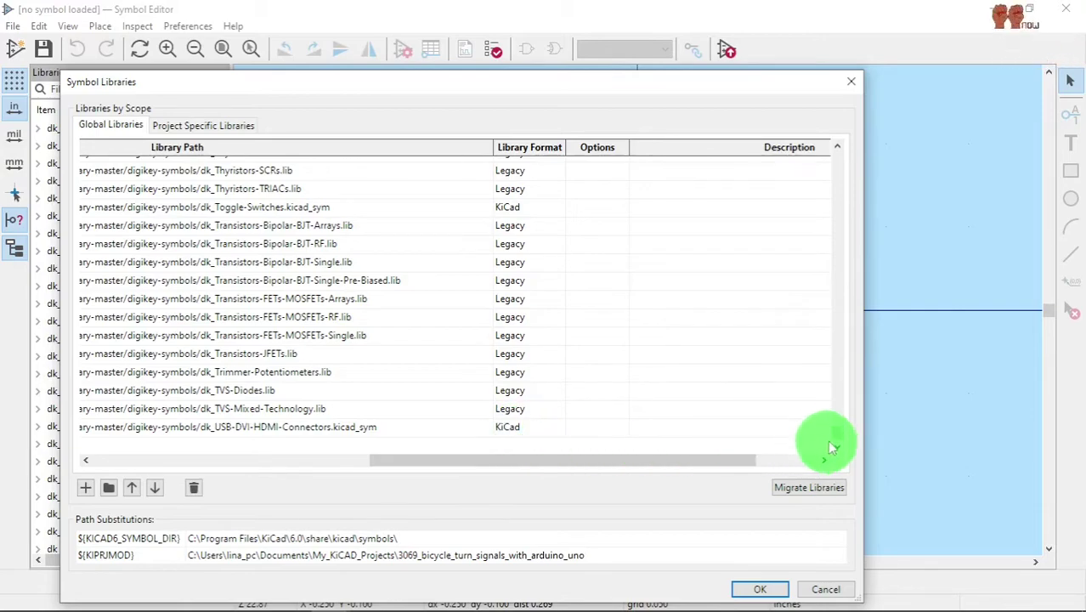
drag(833, 446, 836, 433)
drag(839, 443, 837, 344)
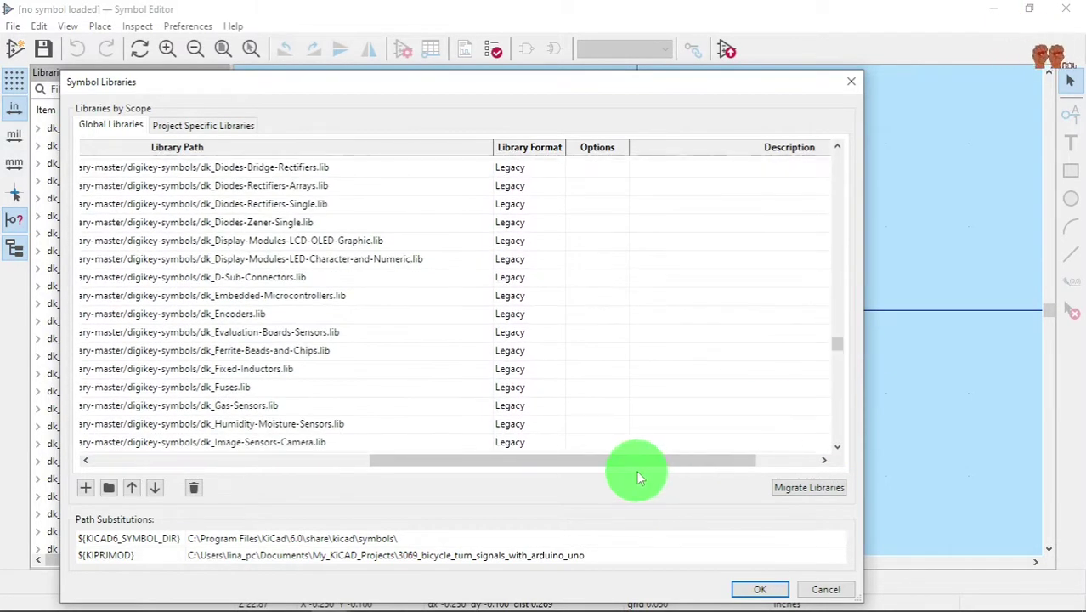
drag(636, 463, 238, 457)
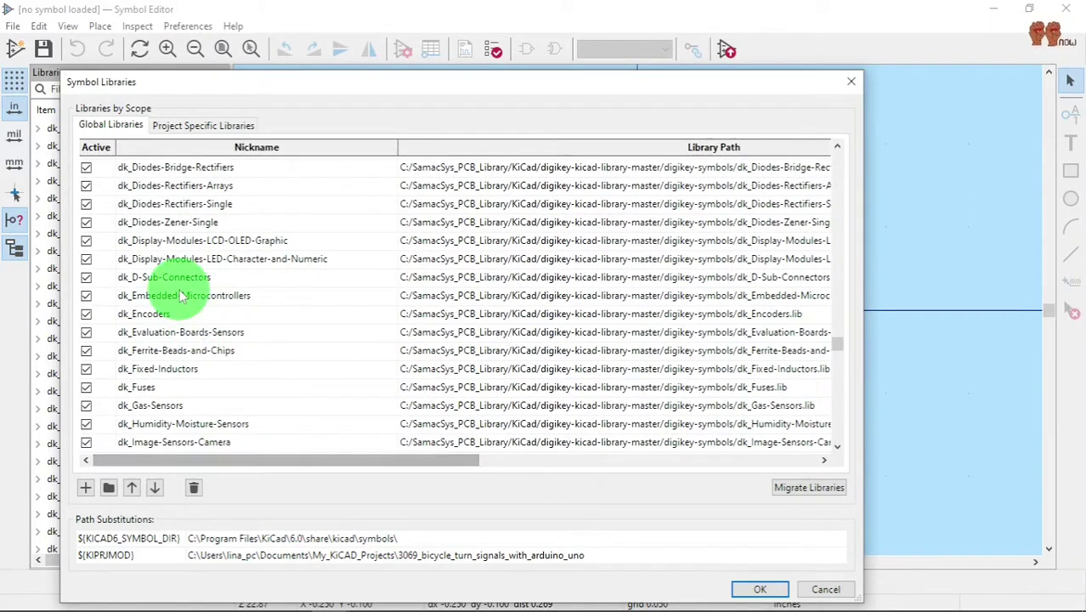
Compare the paths and library formats of the EEnow, SamacSys, SparkFun and dk_ libraries in the global list, and cancel the library manager.
scroll(174, 288, up, 12)
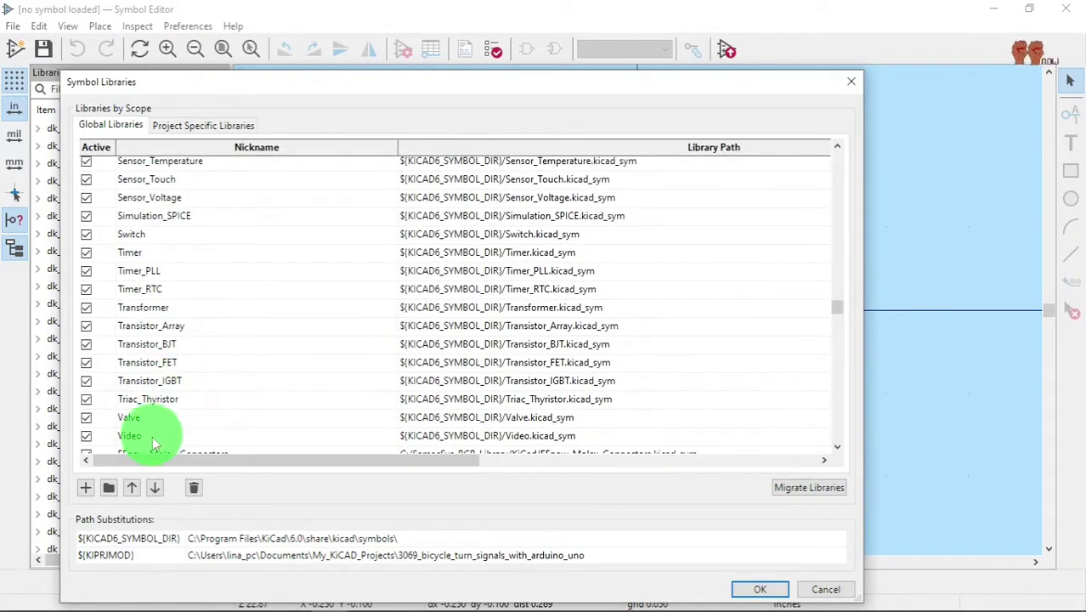
scroll(157, 425, down, 4)
scroll(187, 391, down, 2)
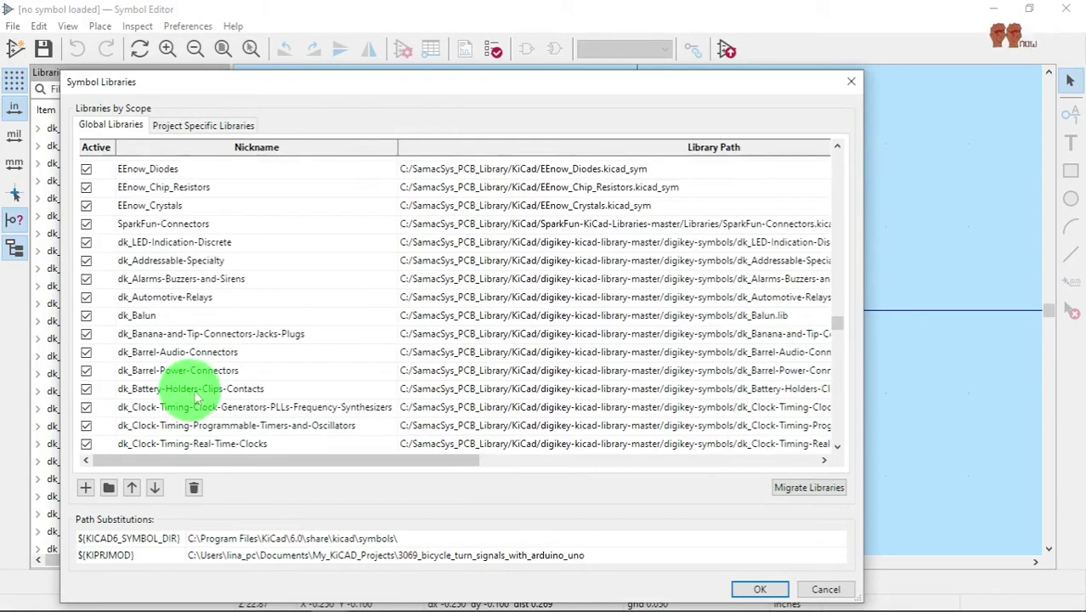
scroll(182, 281, up, 2)
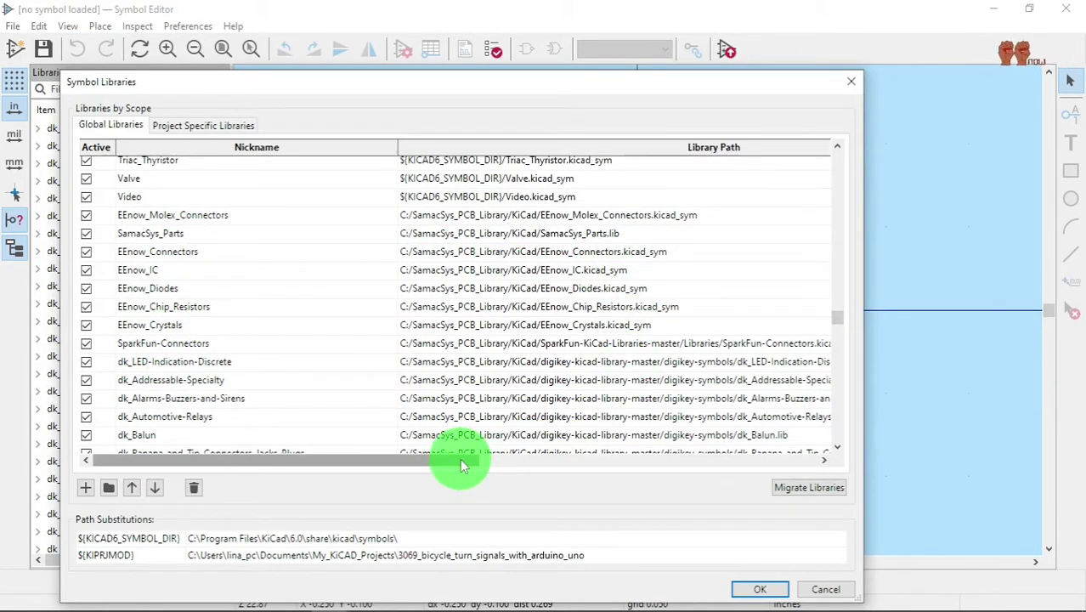
drag(456, 460, 667, 473)
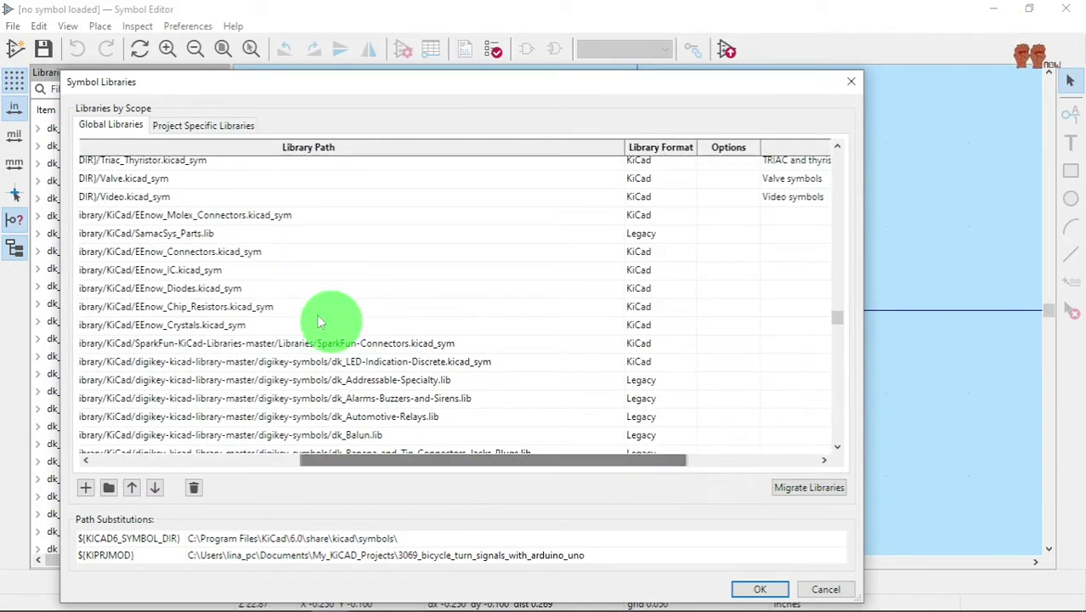
double_click(189, 251)
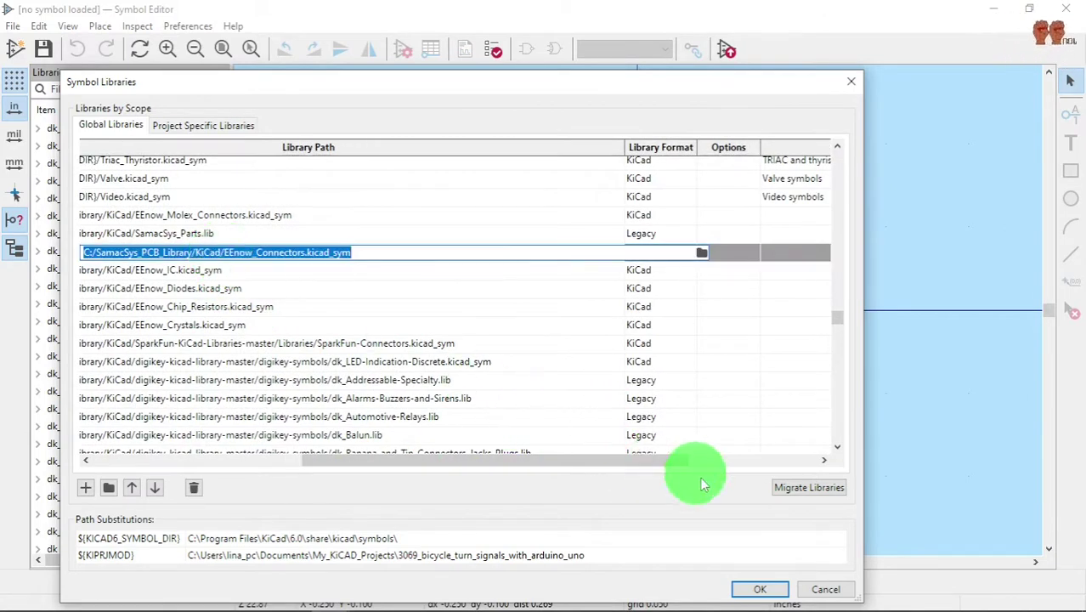
click(824, 588)
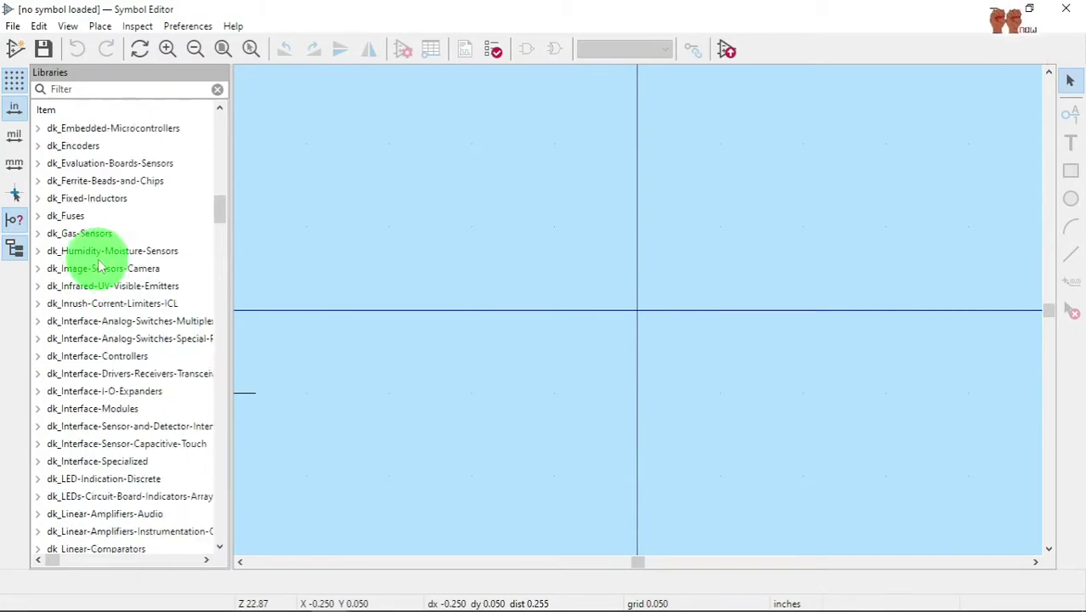
Review the standard KiCad and Digi-Key dk_ libraries in the Symbol Editor's library tree.
scroll(99, 268, up, 15)
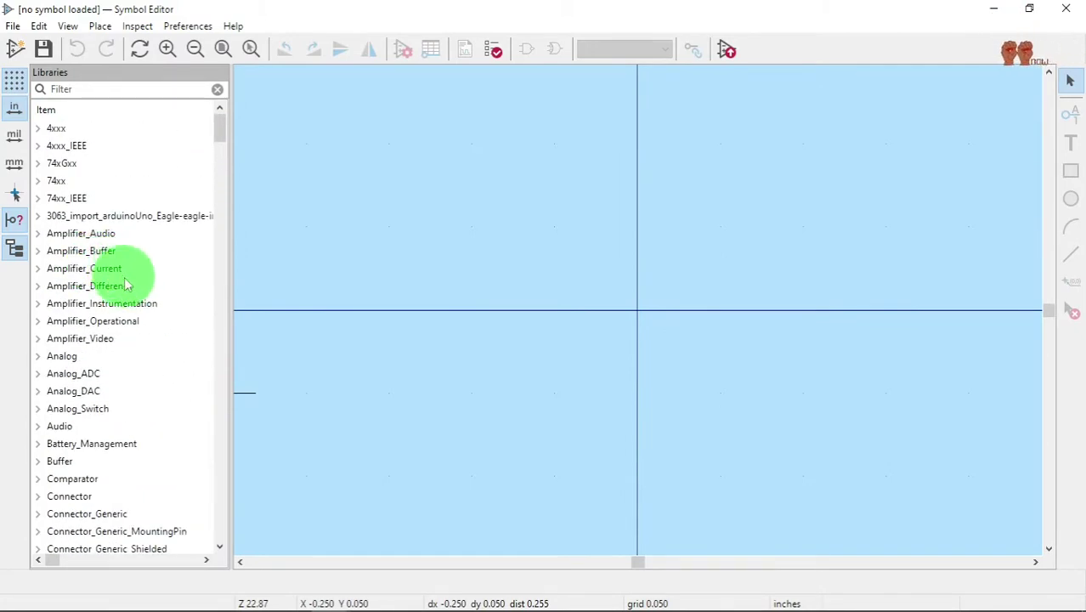
scroll(102, 314, down, 3)
scroll(85, 323, down, 1)
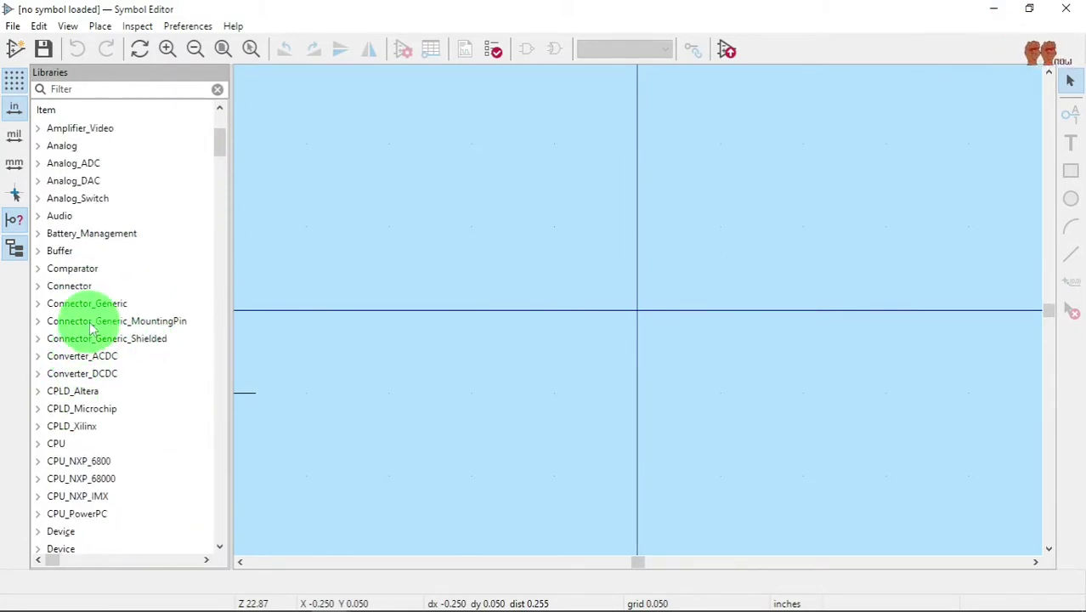
scroll(76, 323, down, 3)
scroll(53, 340, down, 3)
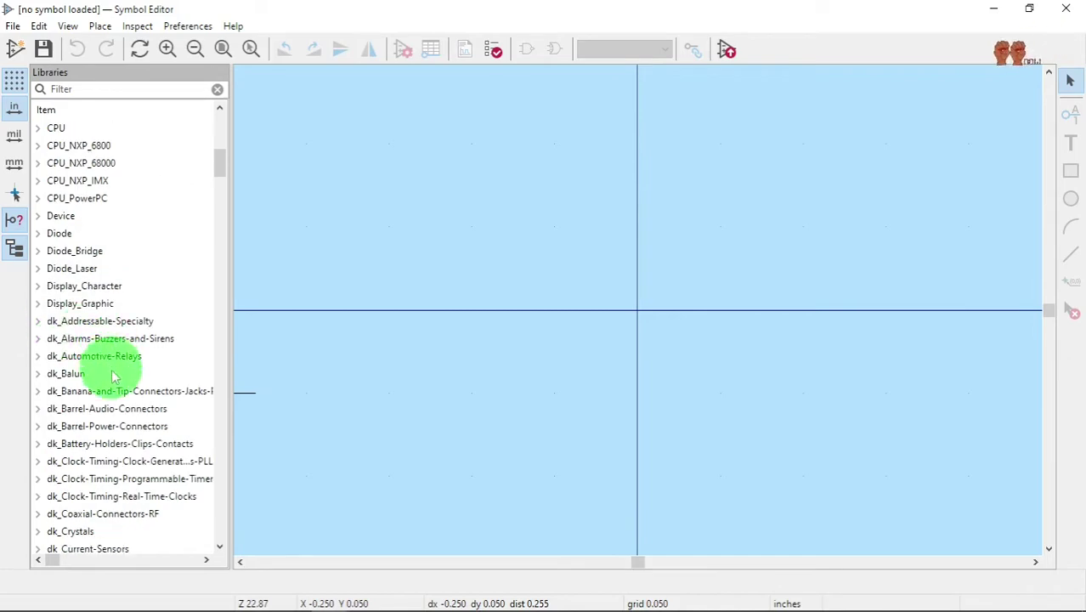
scroll(83, 361, down, 13)
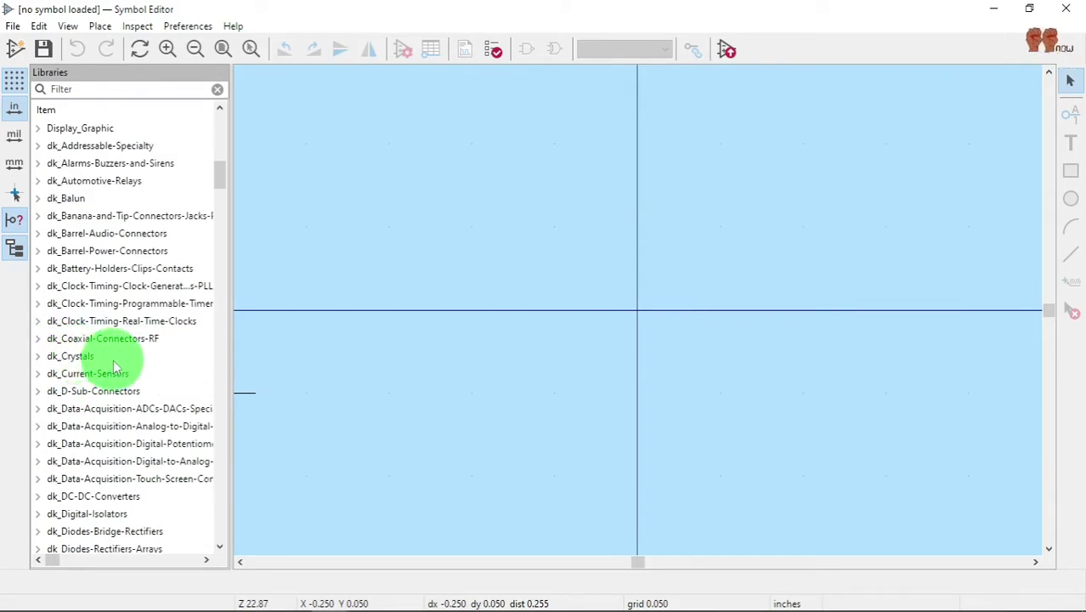
scroll(114, 374, down, 18)
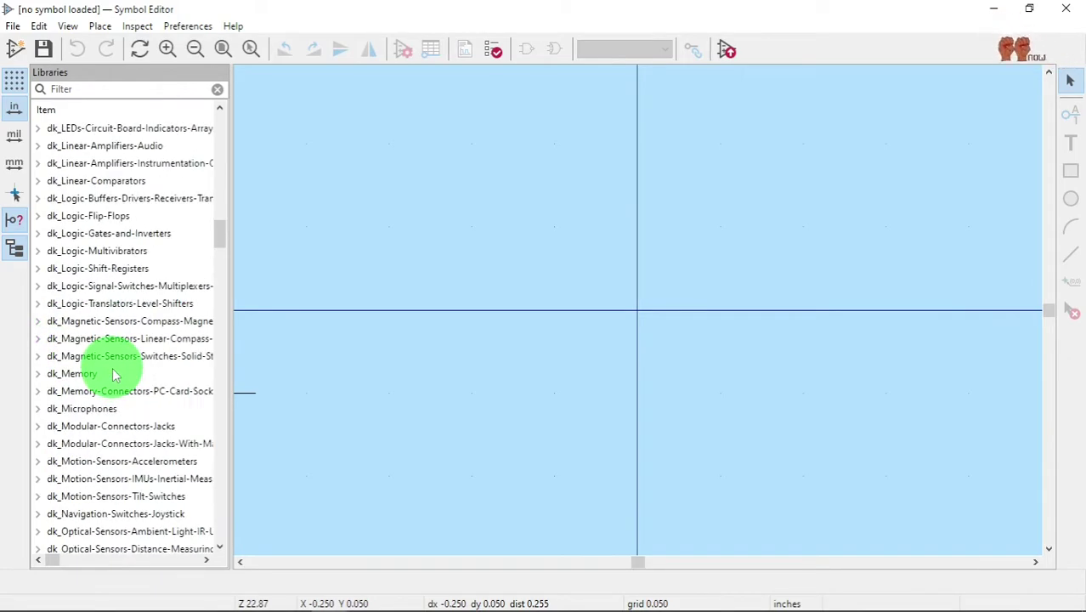
scroll(138, 303, up, 20)
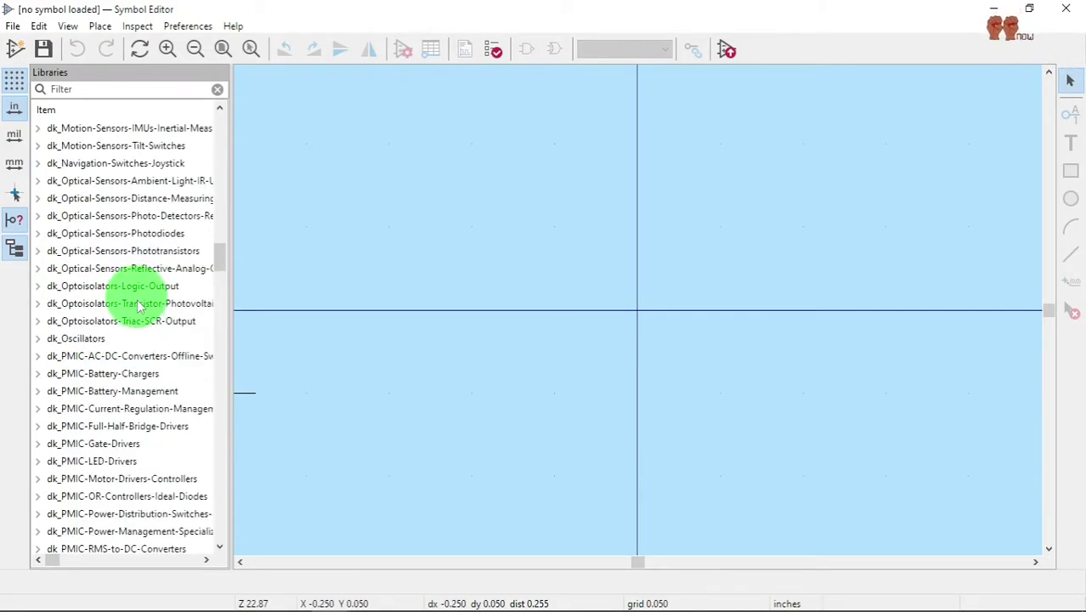
scroll(138, 308, up, 11)
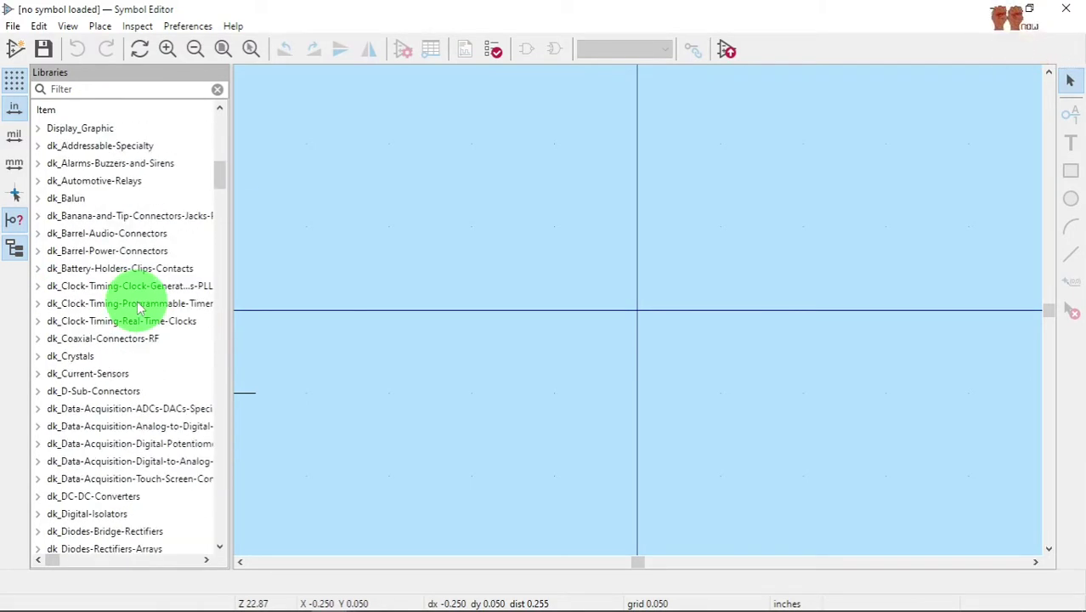
scroll(154, 311, up, 3)
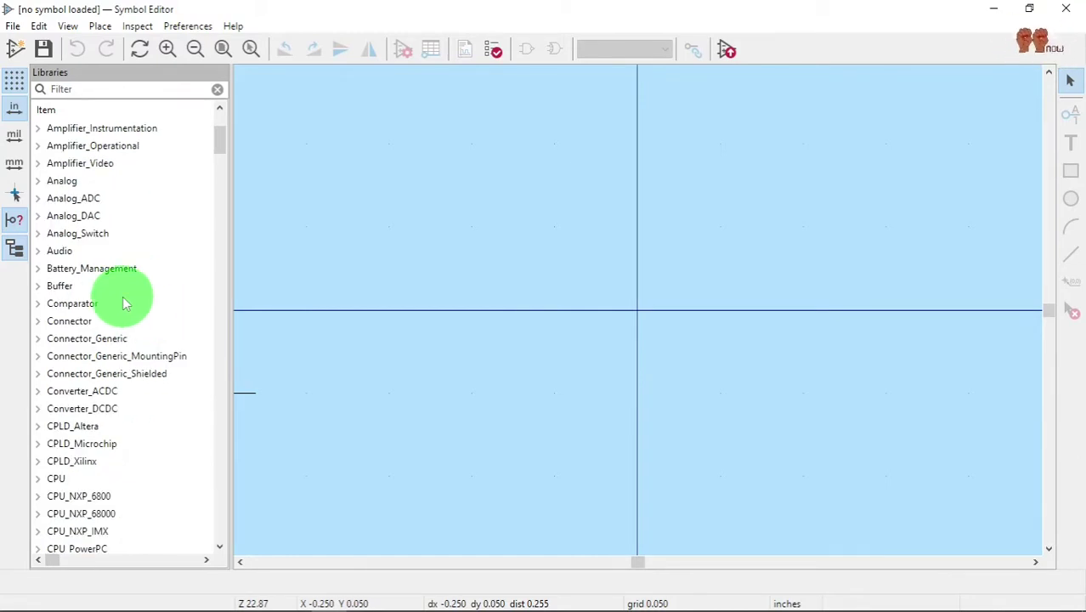
View the symbols 87832-1620, EEnow_logo and Molex_43045-0414 from the EEnow_Connectors library.
scroll(123, 299, down, 6)
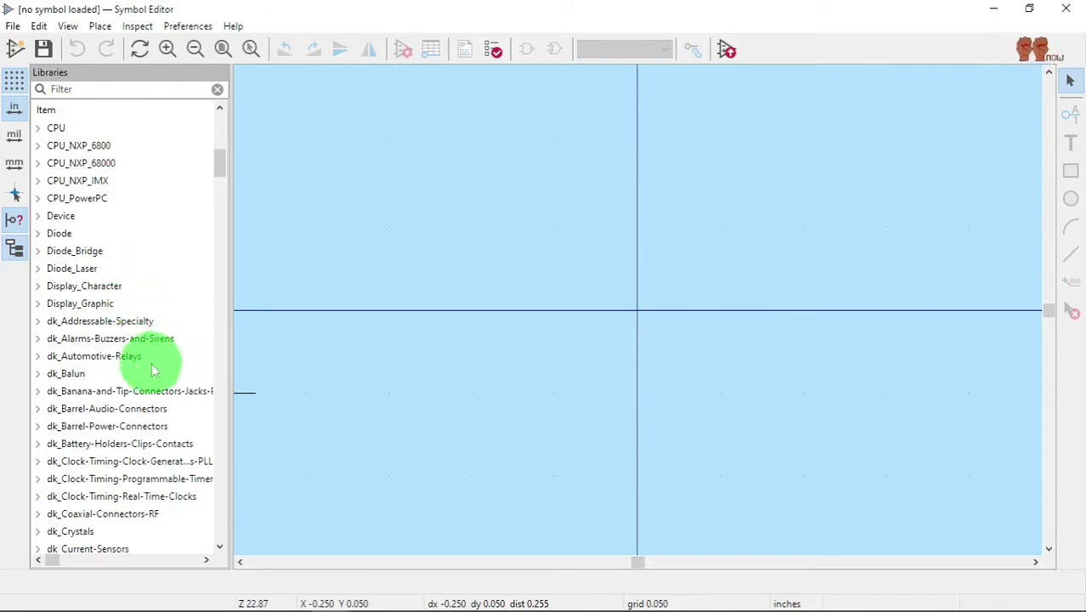
scroll(145, 359, up, 3)
scroll(147, 366, down, 13)
scroll(135, 387, down, 20)
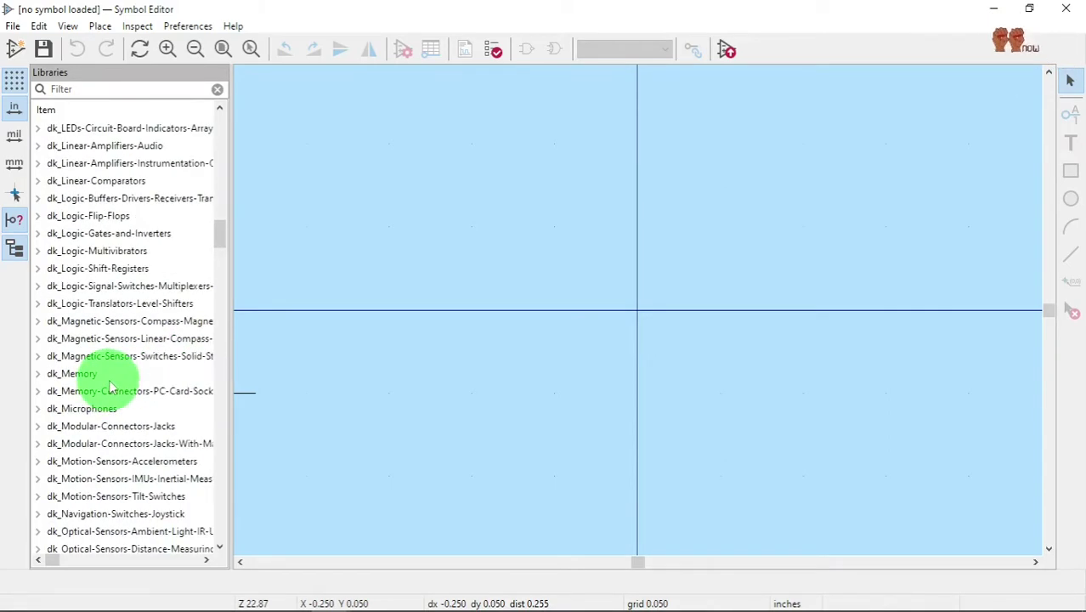
scroll(123, 387, down, 10)
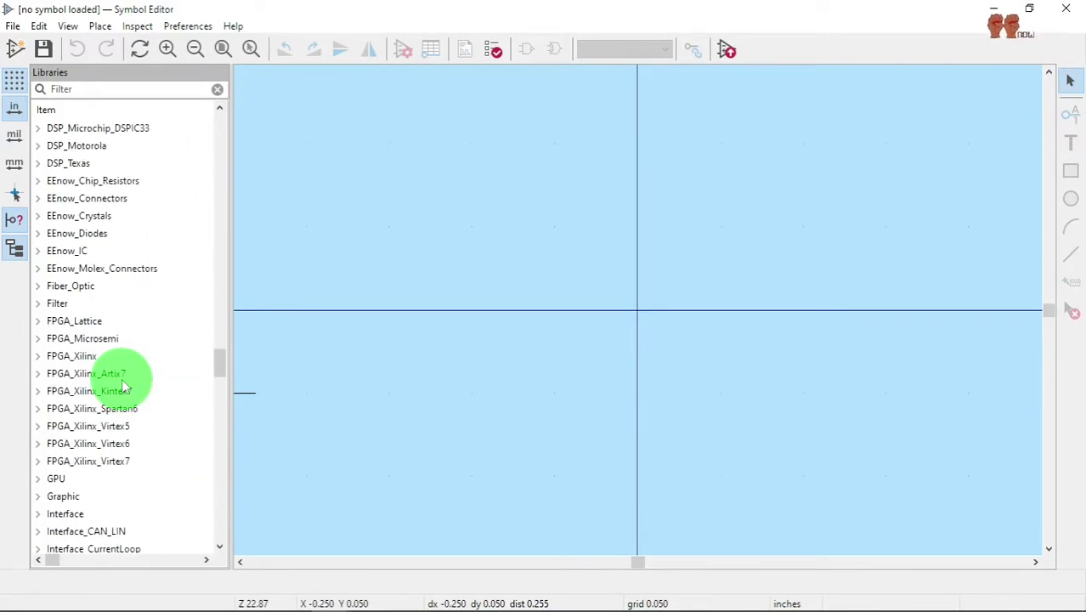
click(37, 198)
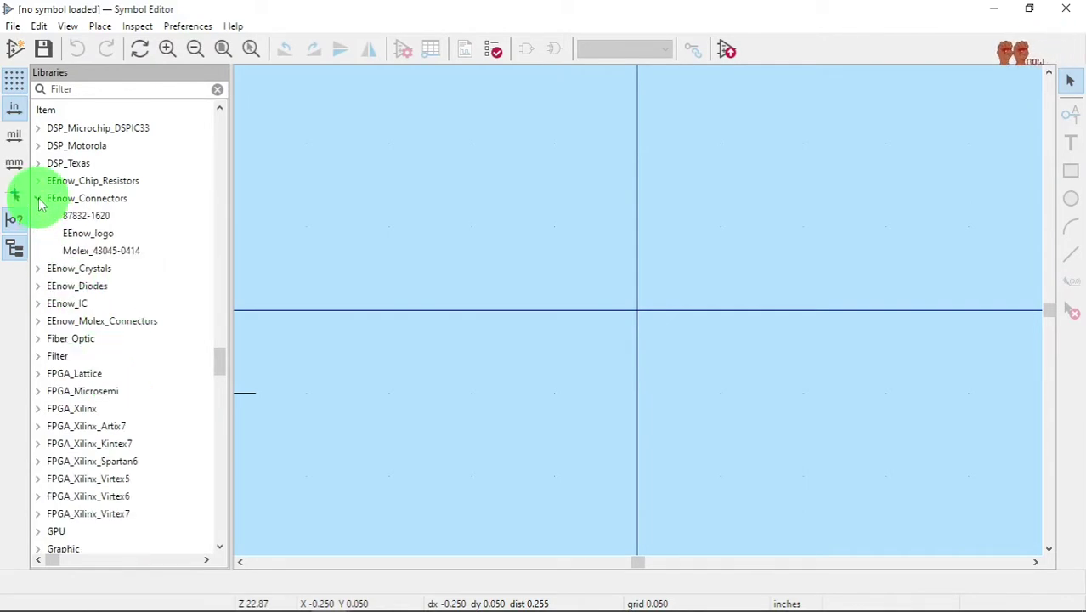
double_click(94, 216)
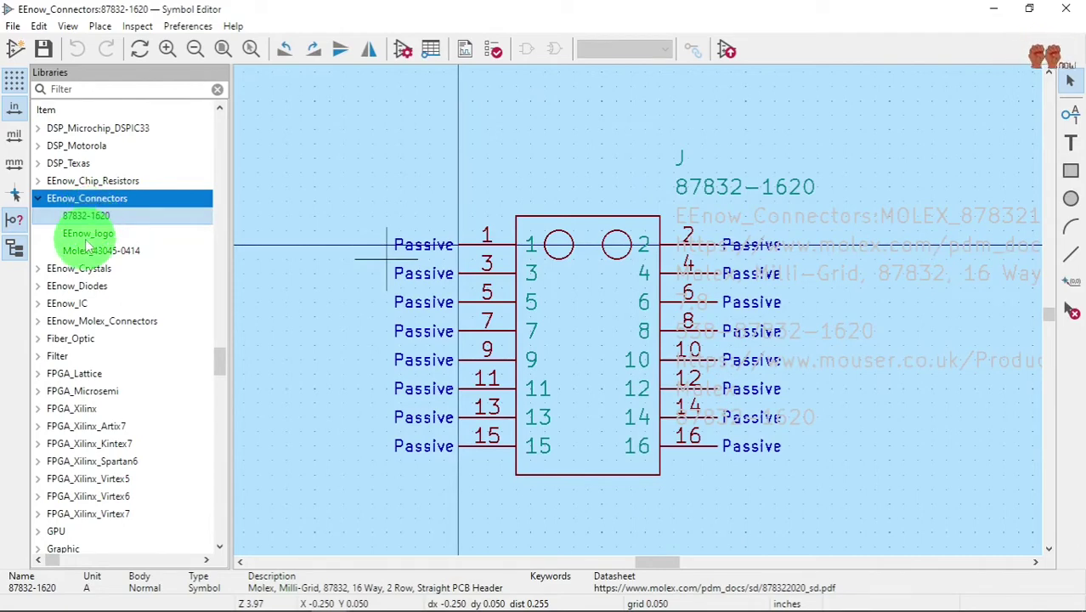
double_click(87, 235)
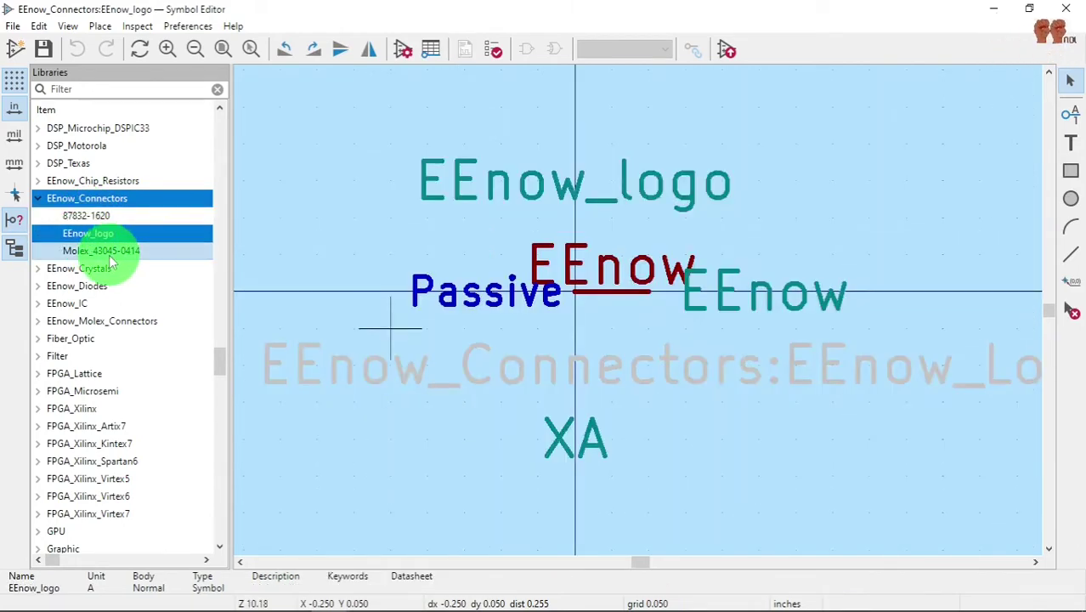
double_click(109, 255)
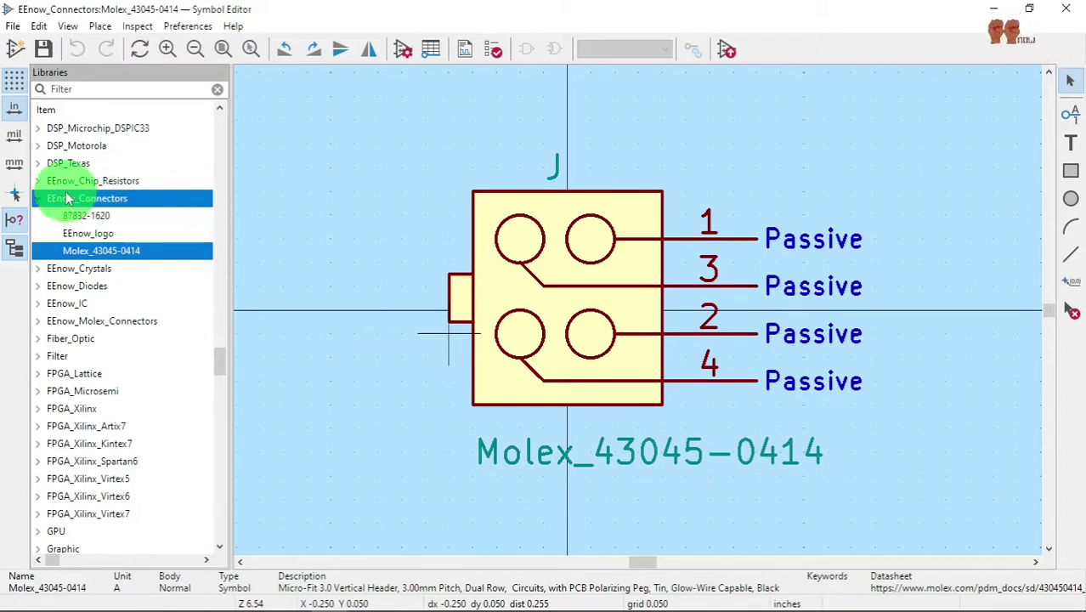
Check the contents of the EEnow_Chip_Resistors library, and collapse it together with EEnow_Connectors.
click(37, 182)
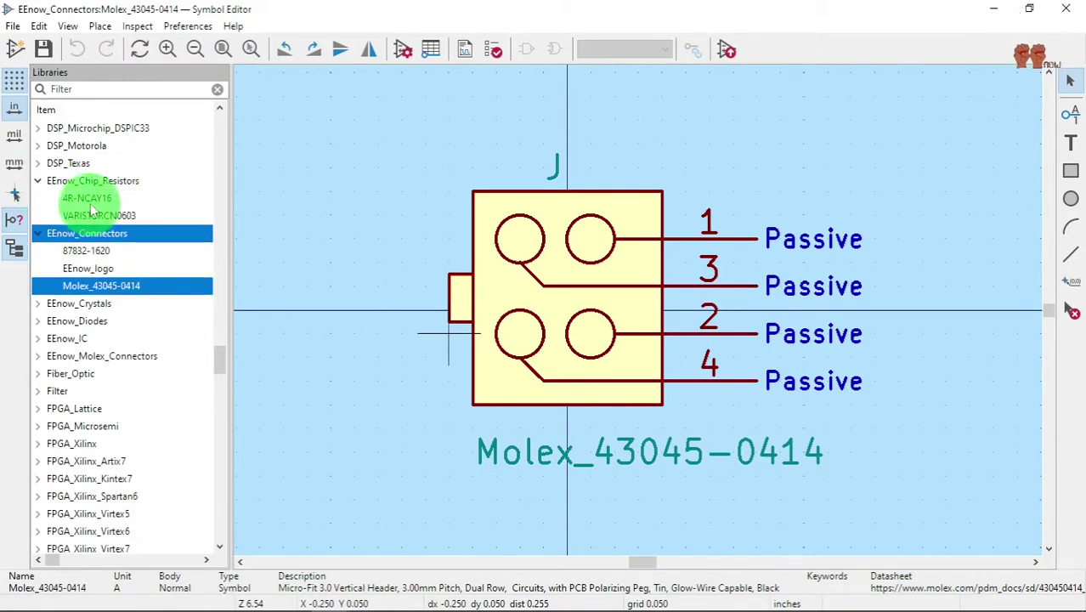
click(39, 235)
click(37, 180)
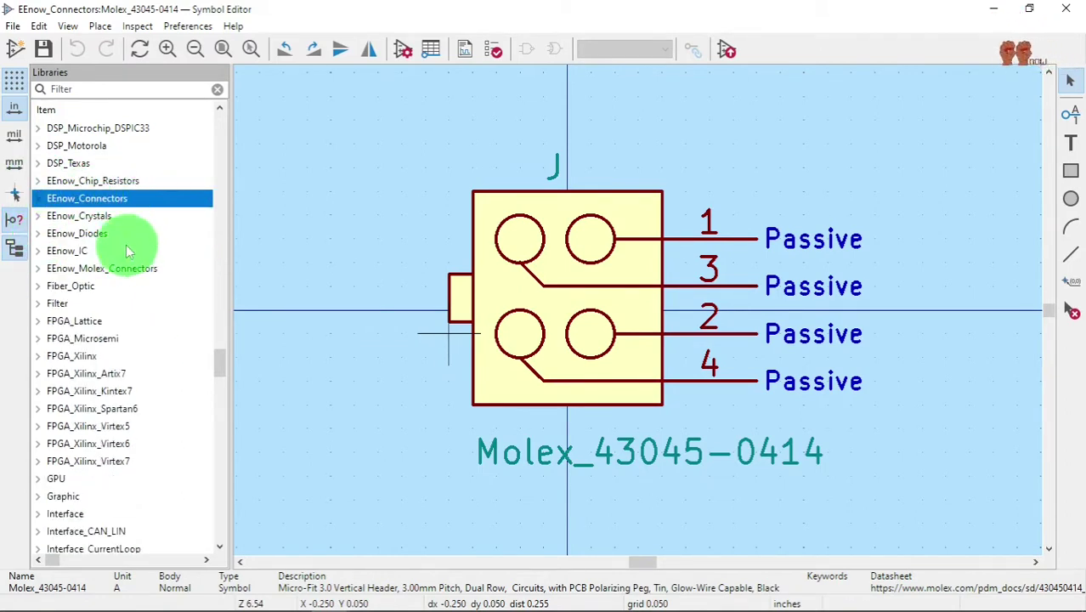
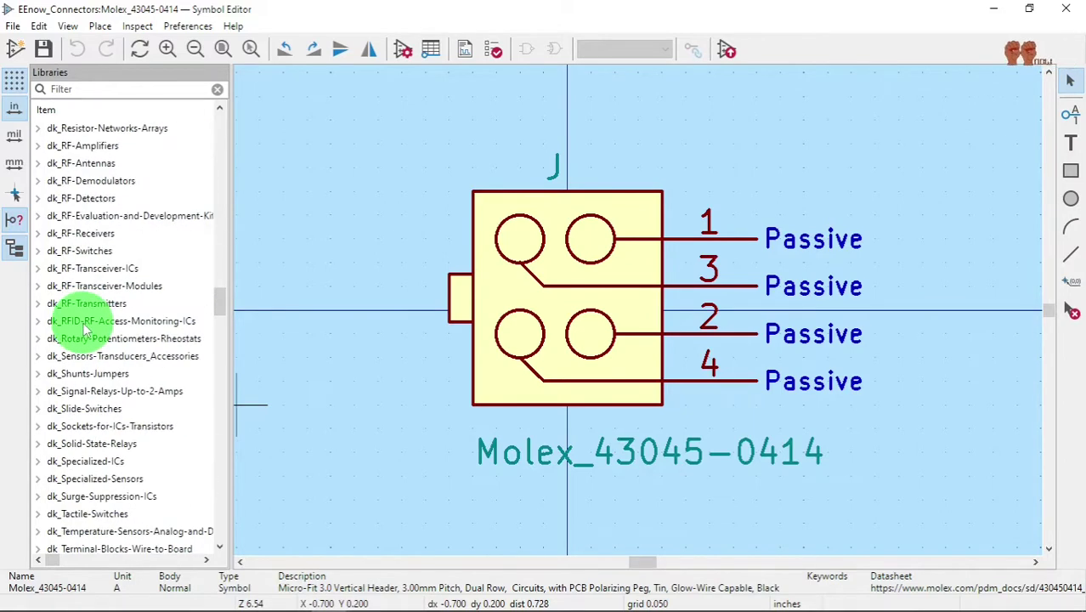
Check the contents of the SparkFun-Connectors library in the tree, and leave that library collapsed and selected.
scroll(89, 379, down, 3)
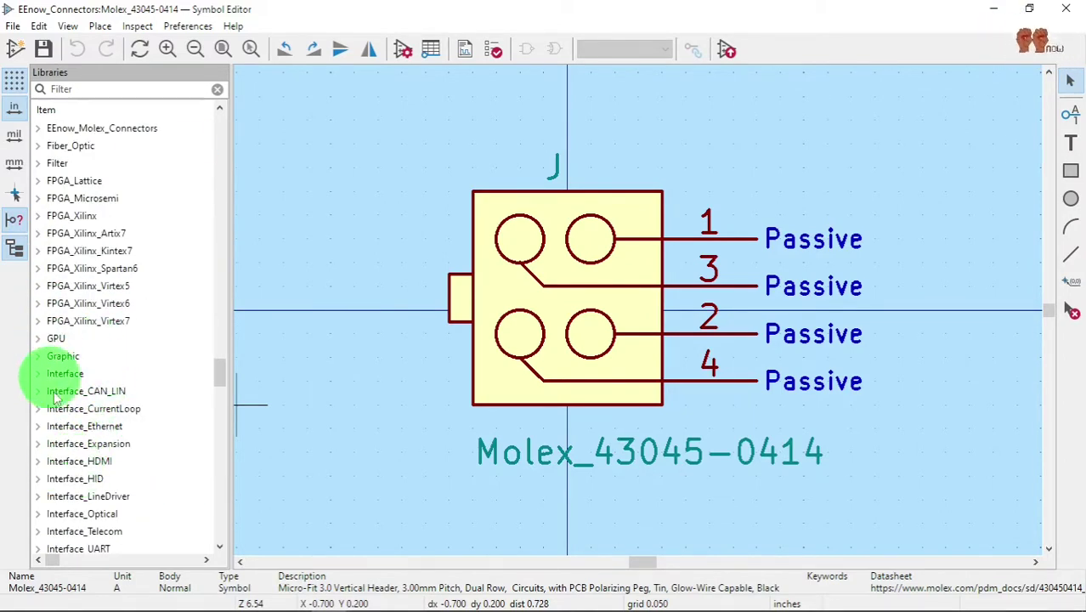
scroll(75, 414, down, 20)
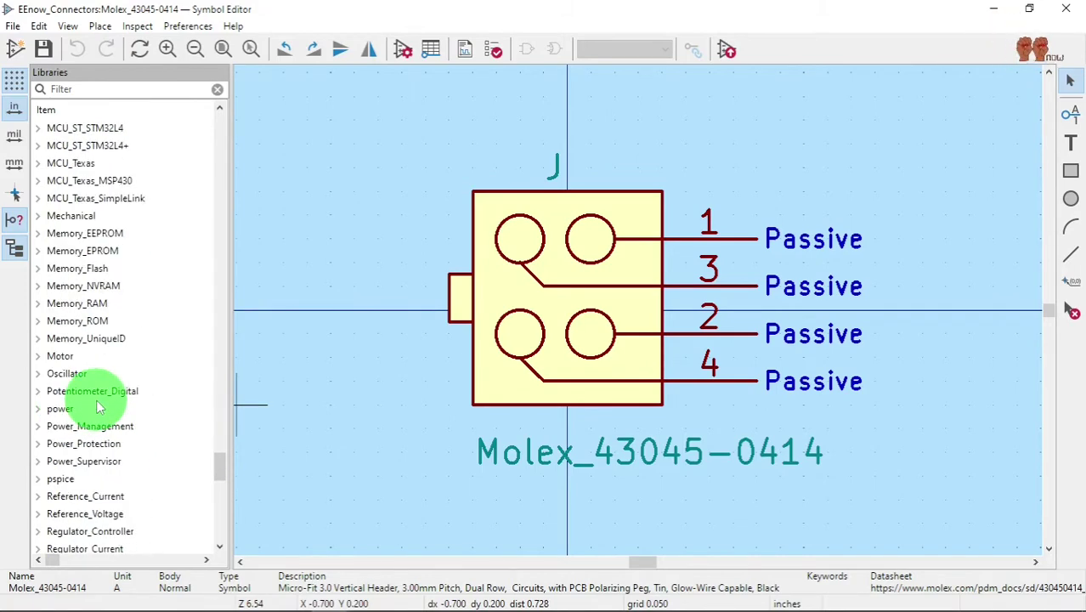
scroll(96, 404, down, 7)
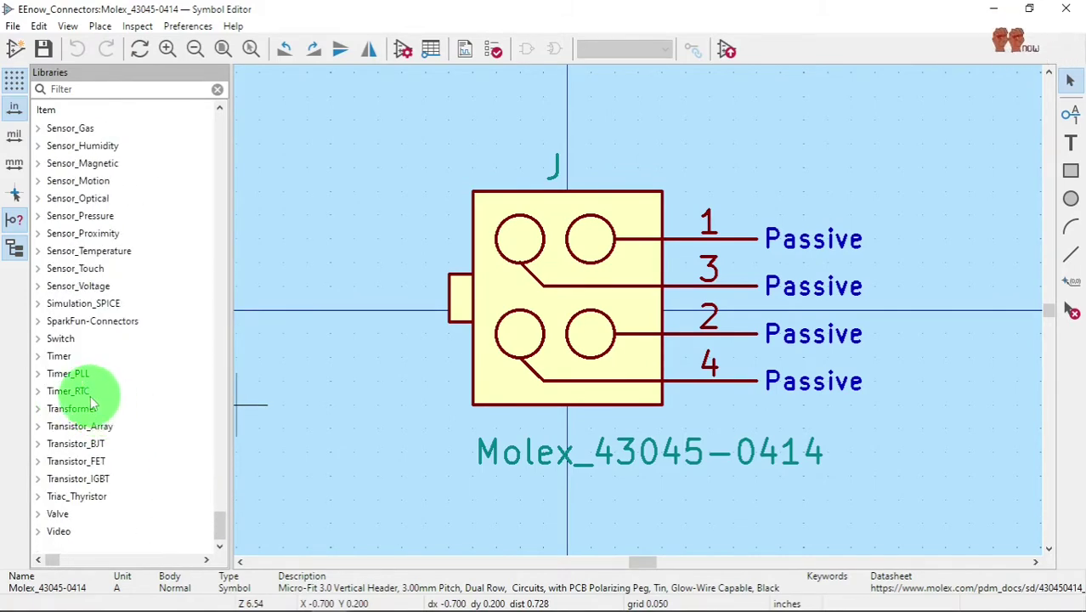
click(37, 322)
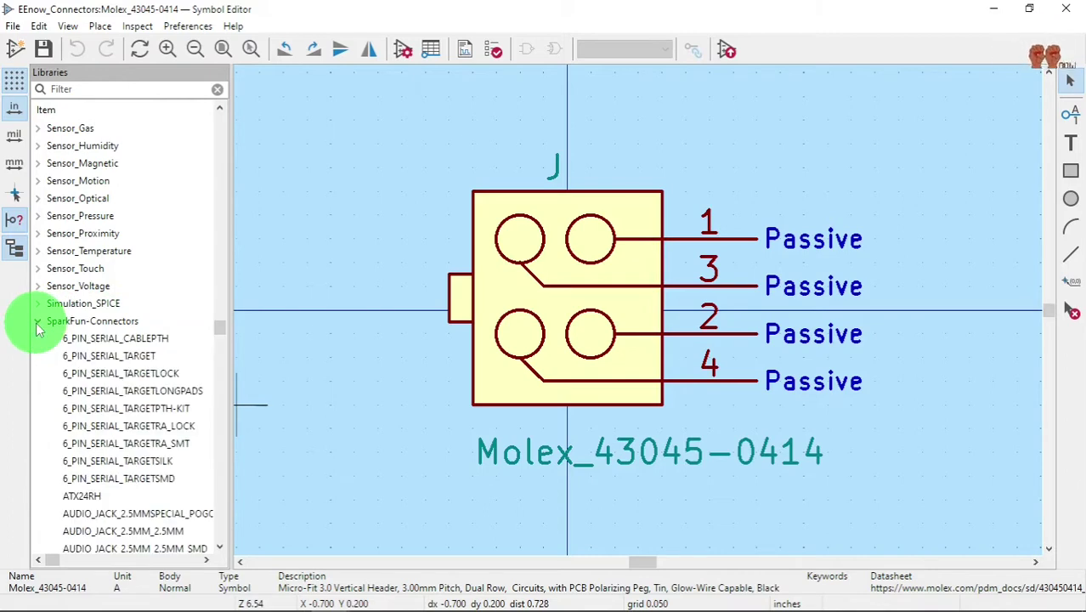
click(38, 322)
click(62, 303)
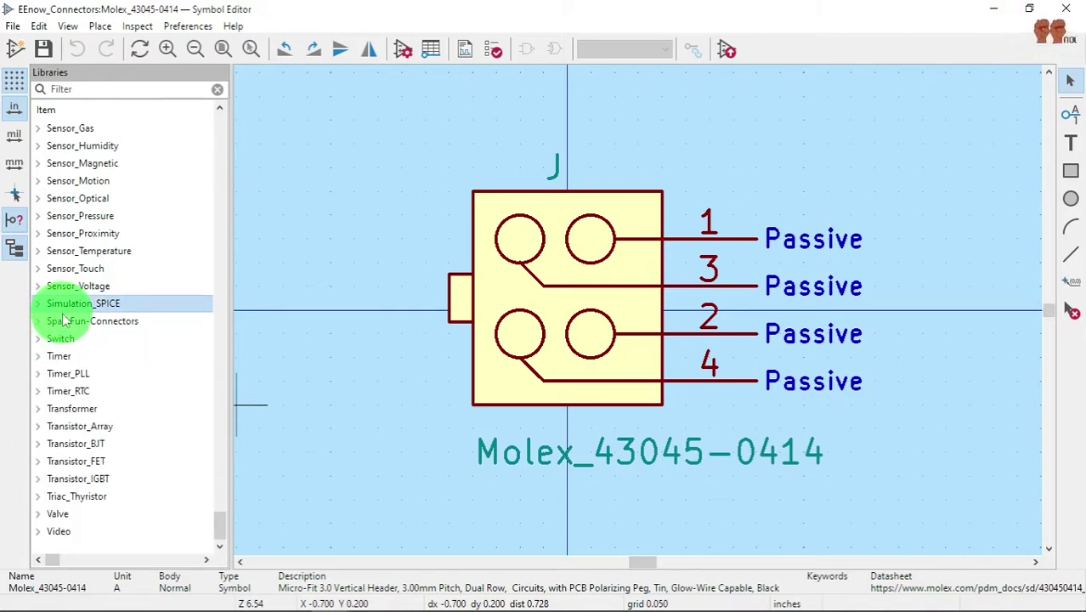
click(63, 321)
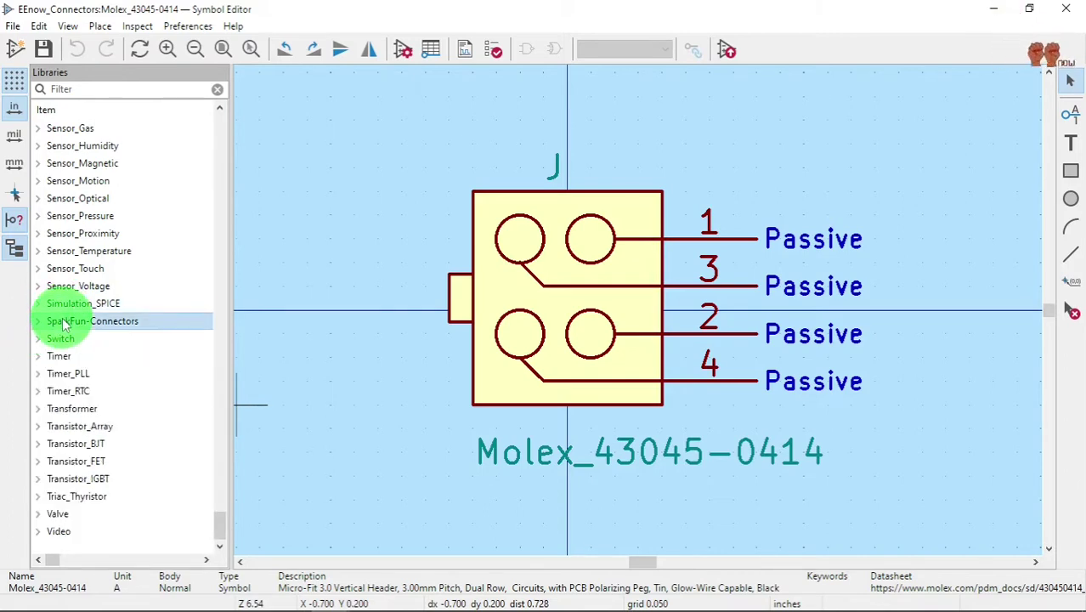
Open the symbol library manager and review the global libraries table down to the dk_ libraries at its end.
click(184, 31)
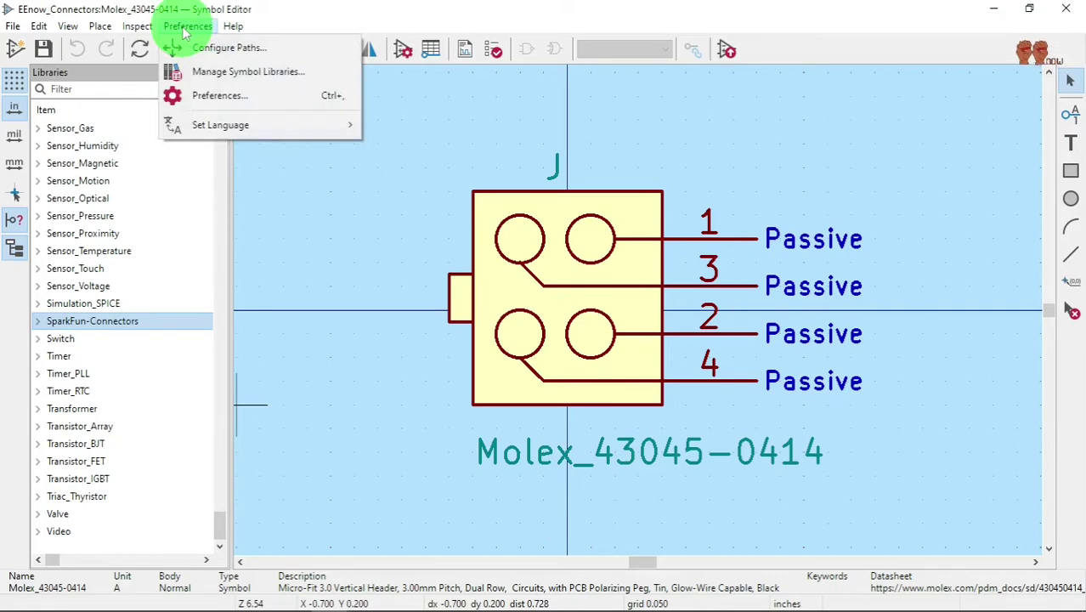
click(247, 75)
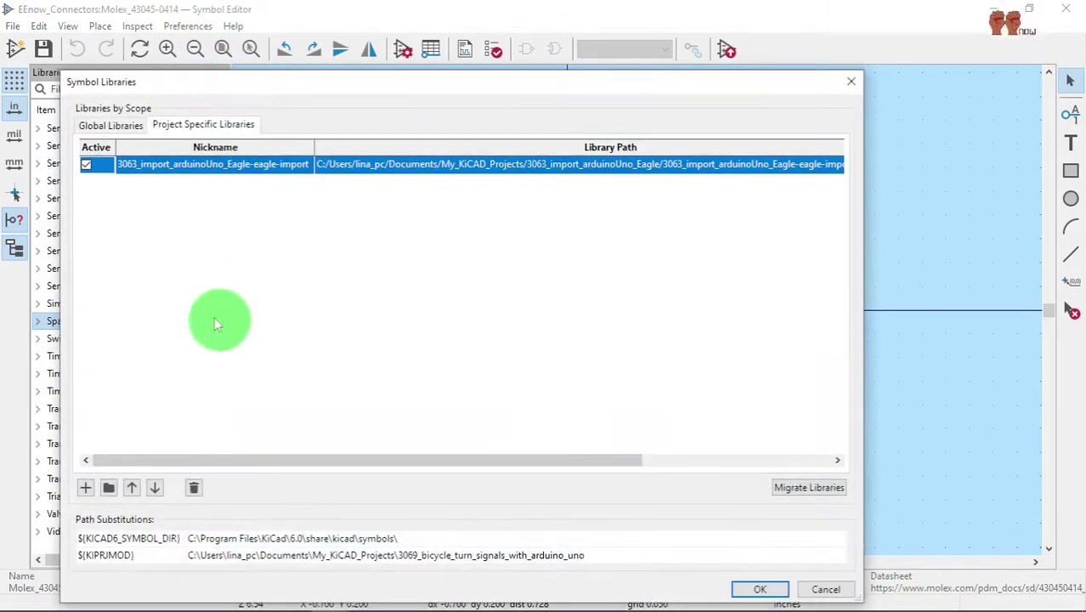
click(125, 129)
scroll(170, 286, down, 20)
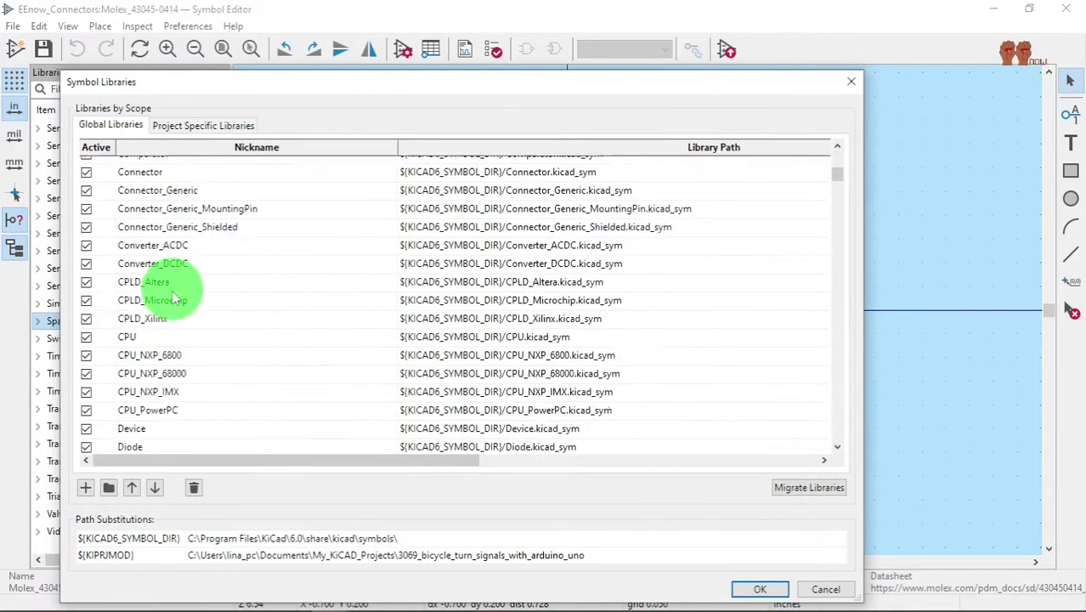
scroll(210, 359, down, 20)
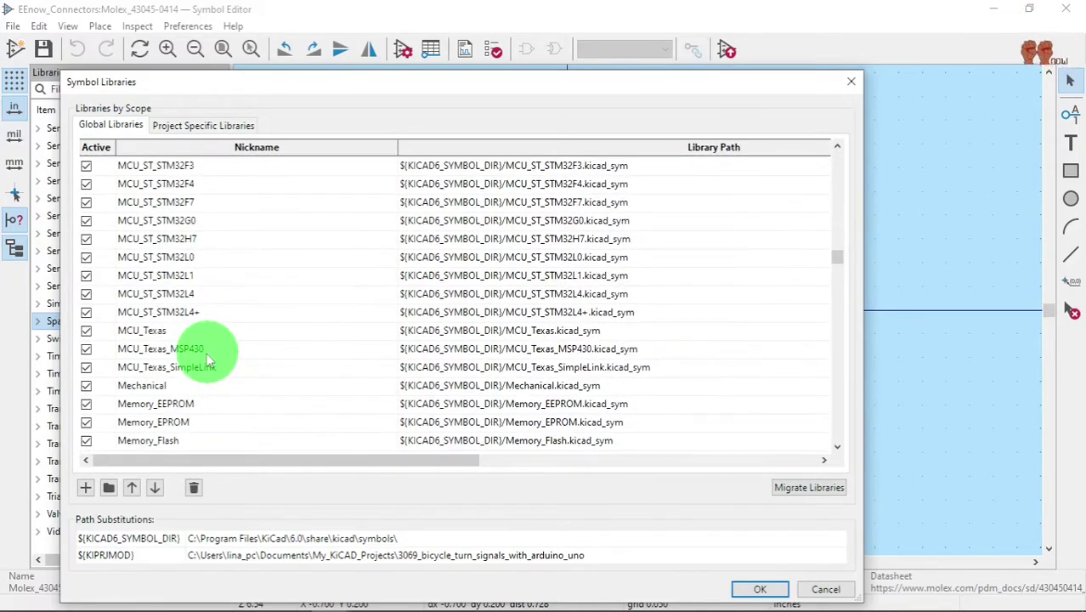
scroll(192, 368, down, 20)
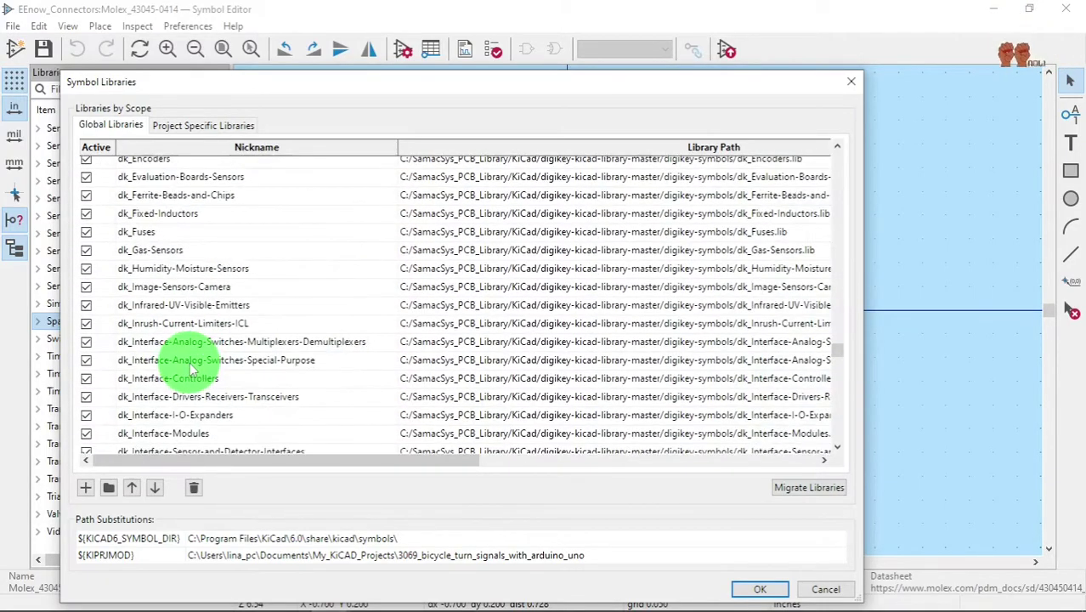
scroll(238, 396, down, 20)
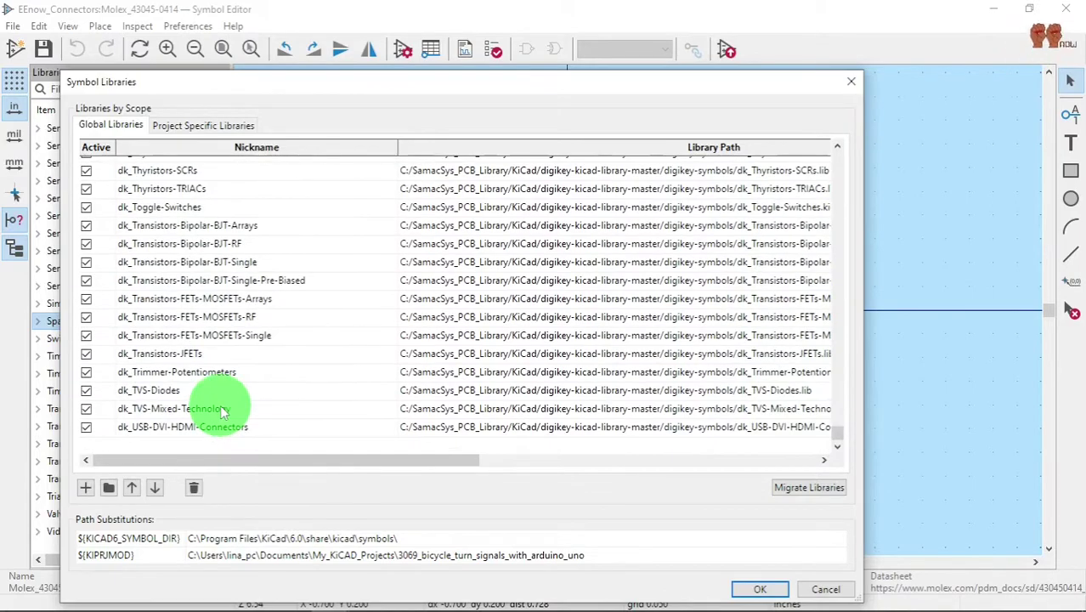
Check the library paths of the EEnow, SamacSys_Parts and SparkFun-Connectors entries, and close the library manager without changes.
scroll(212, 418, up, 10)
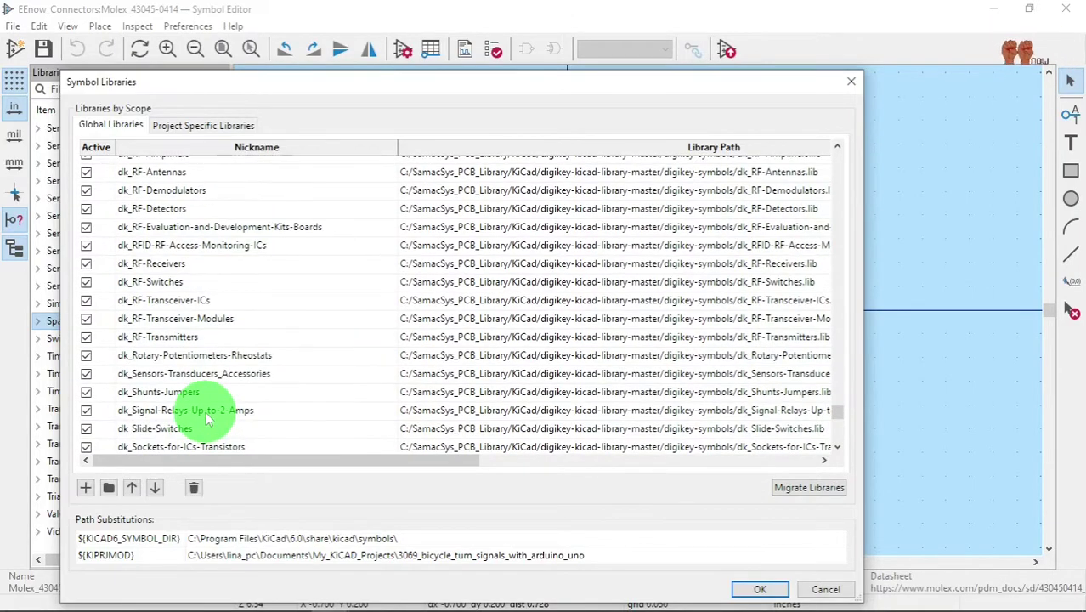
scroll(206, 418, up, 20)
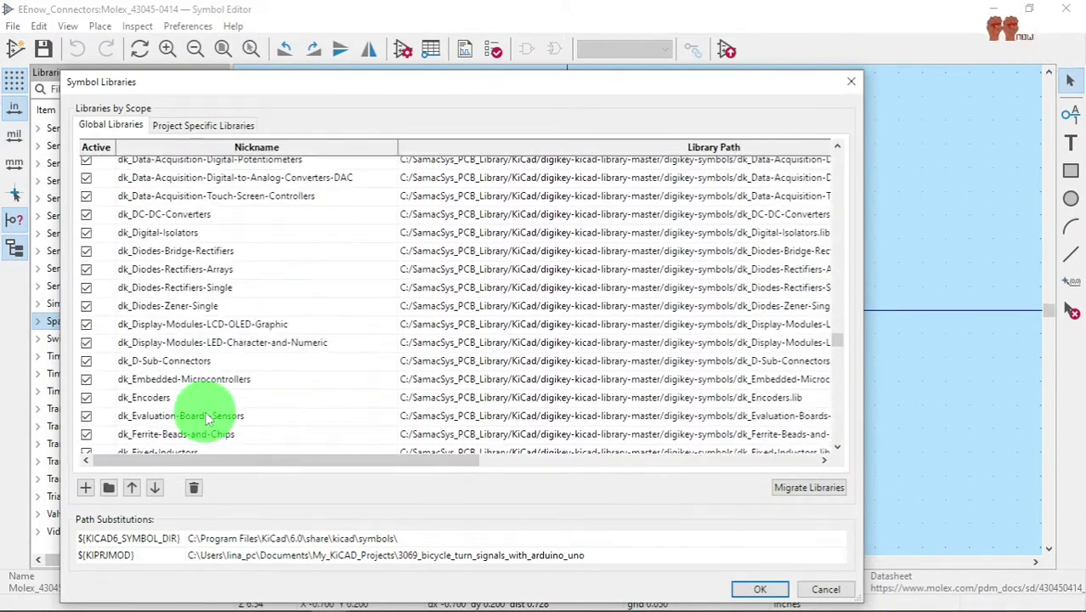
scroll(206, 418, up, 10)
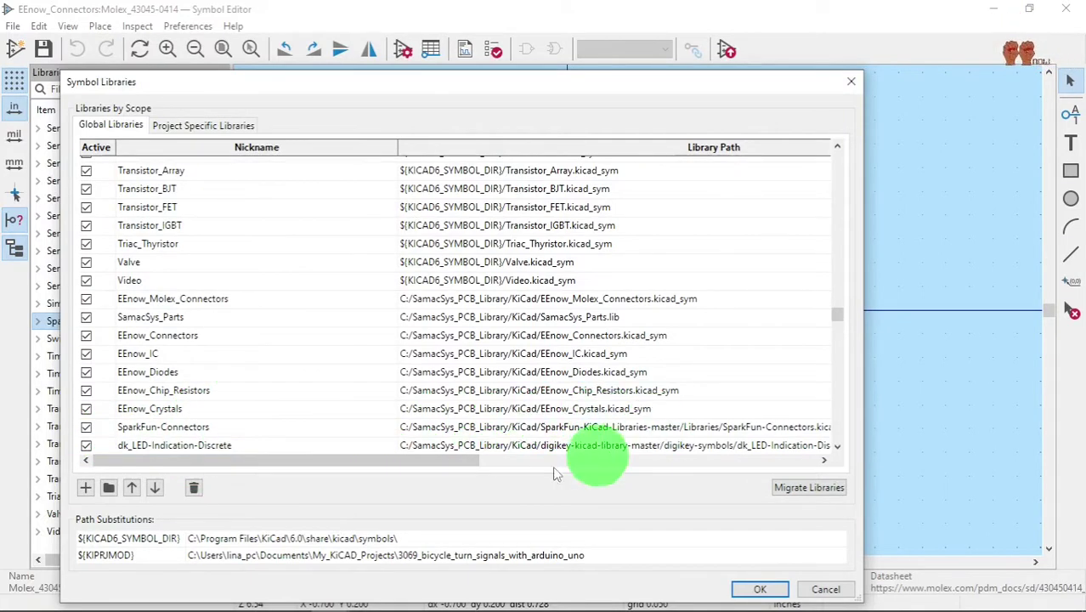
drag(464, 459, 417, 497)
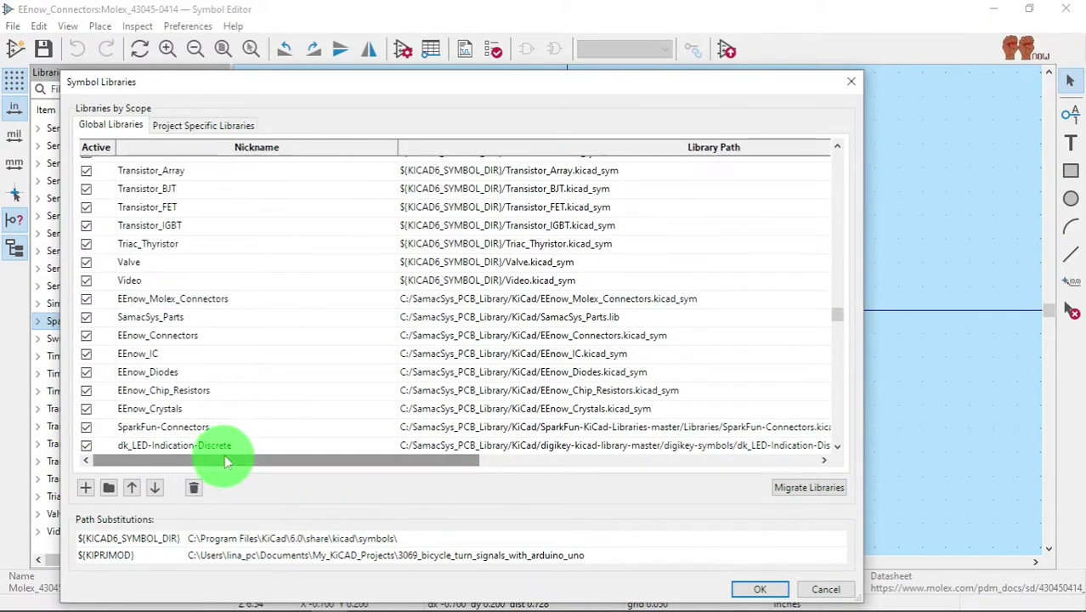
drag(451, 463, 441, 498)
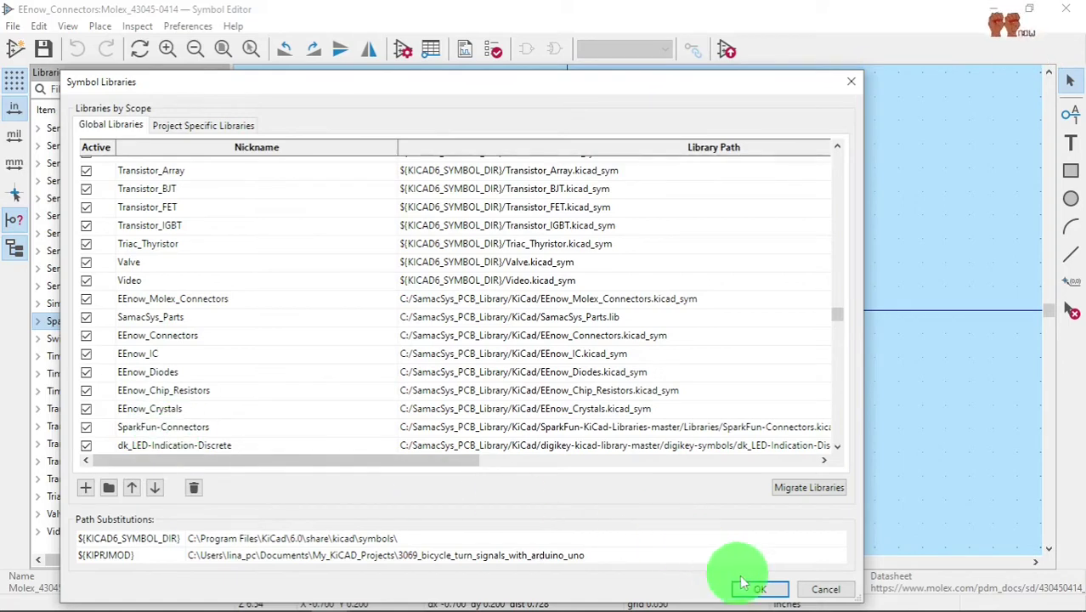
click(824, 590)
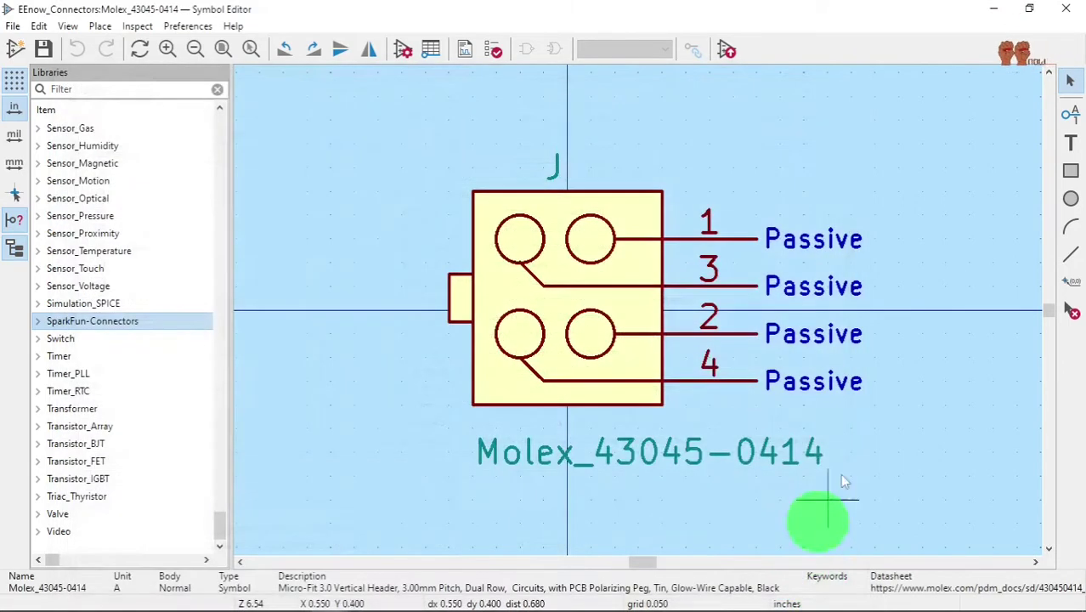
Minimize the Symbol Editor and open the folder C:\SamacSys_PCB_Library\KiCad in a maximized File Explorer window.
click(992, 13)
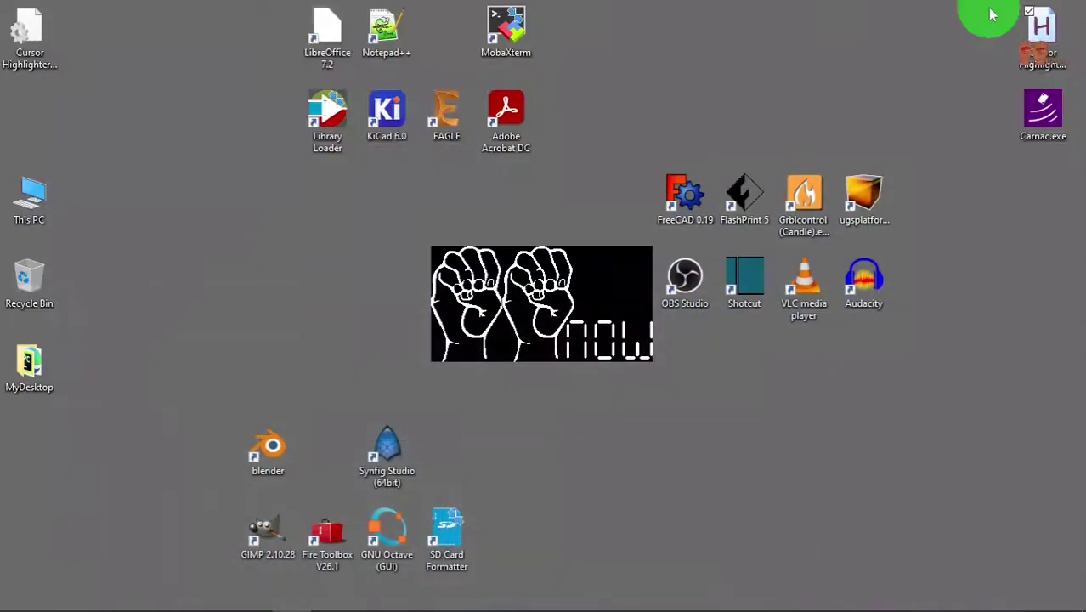
double_click(40, 293)
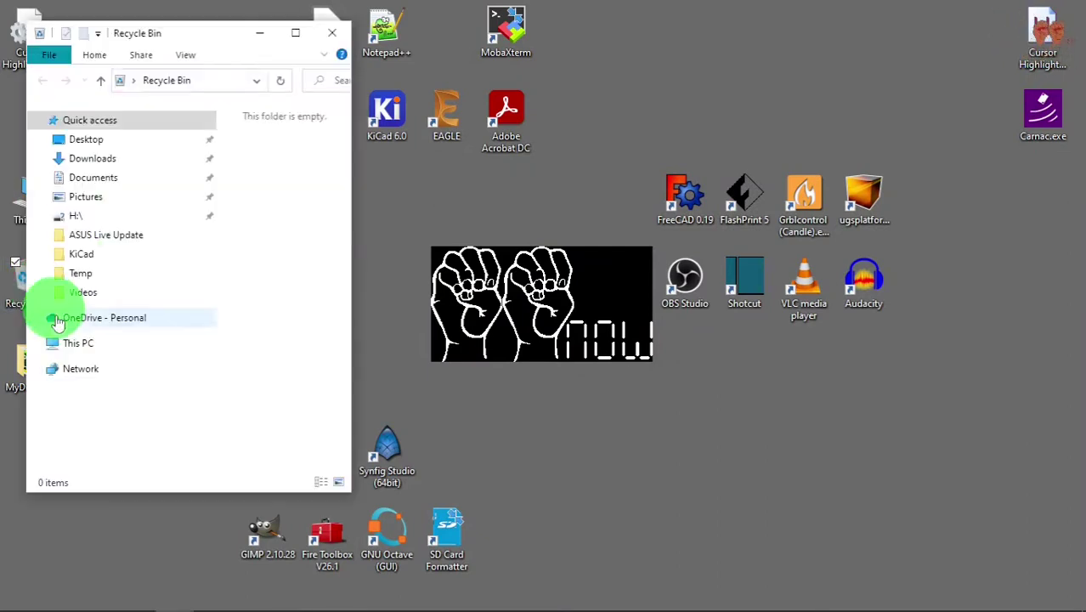
click(295, 34)
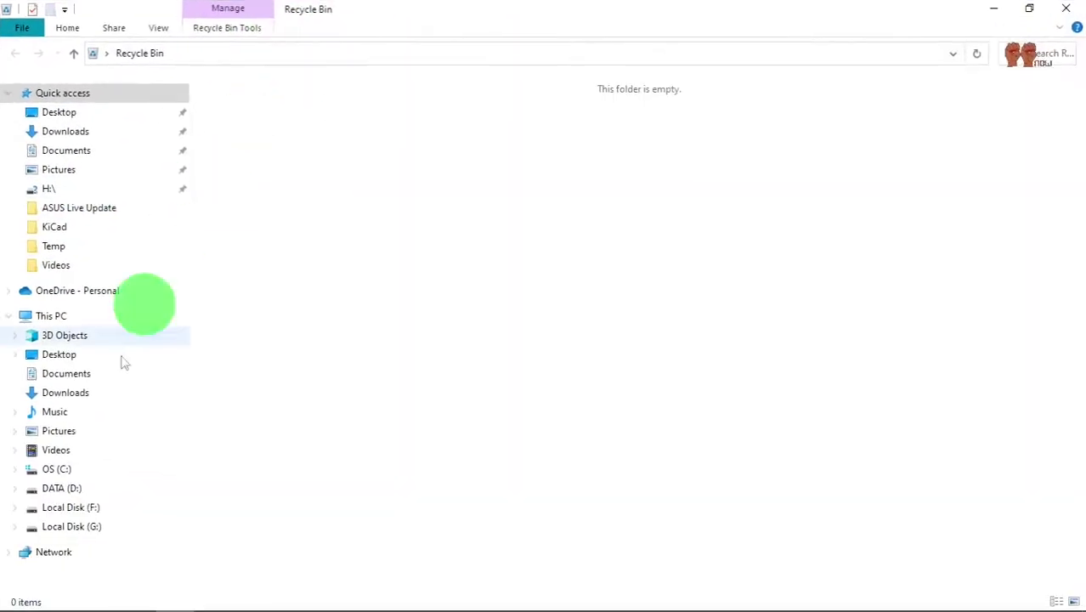
click(52, 469)
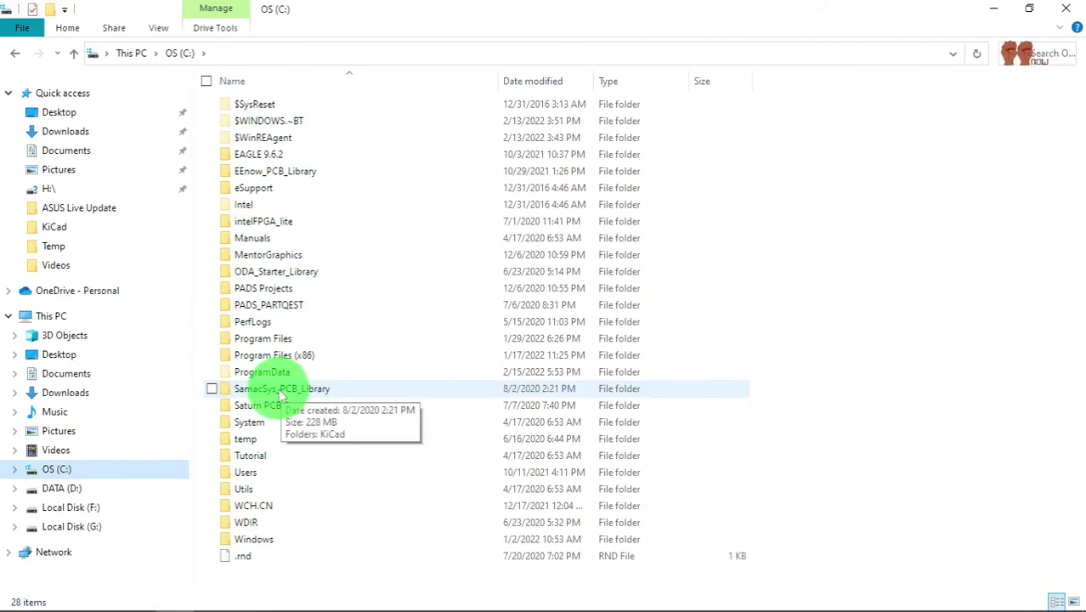
double_click(280, 389)
click(255, 104)
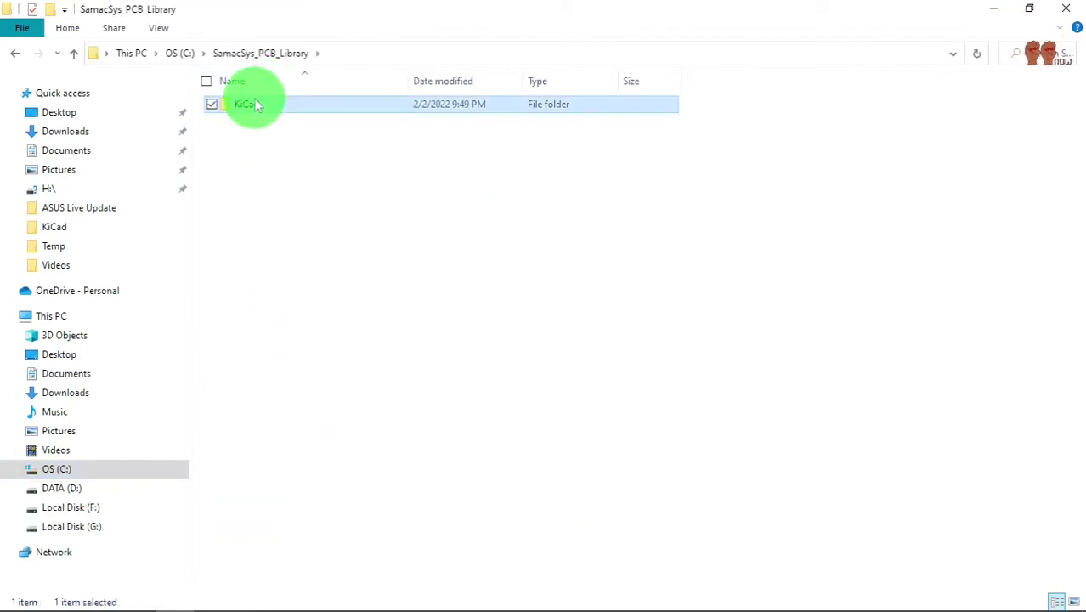
double_click(255, 103)
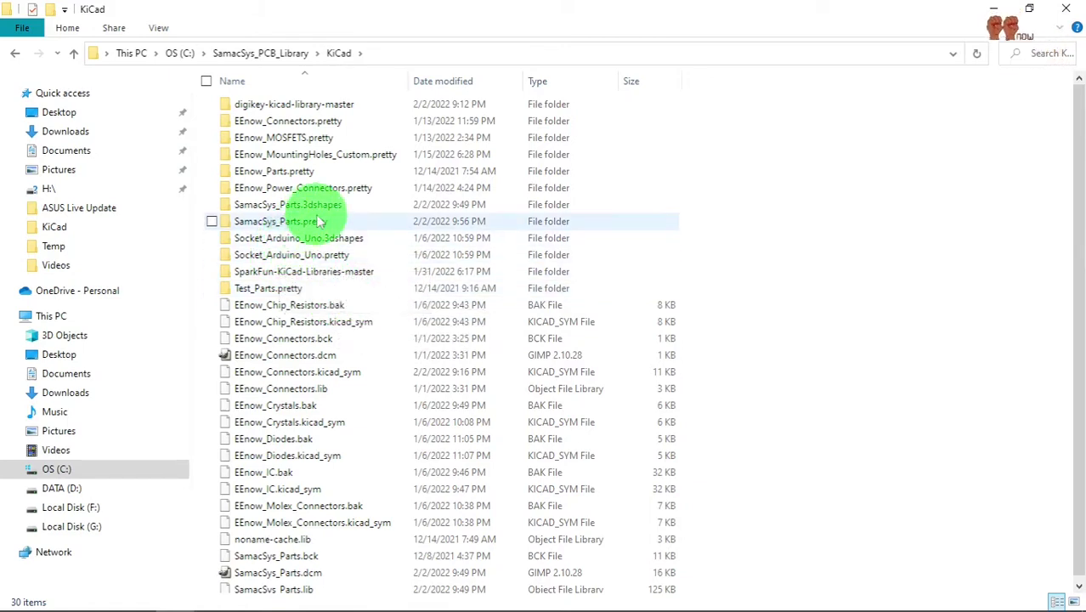
View the 3D models in SamacSys_Parts.3dshapes and its Step_PCB subfolder, and return to the KiCad folder.
double_click(310, 204)
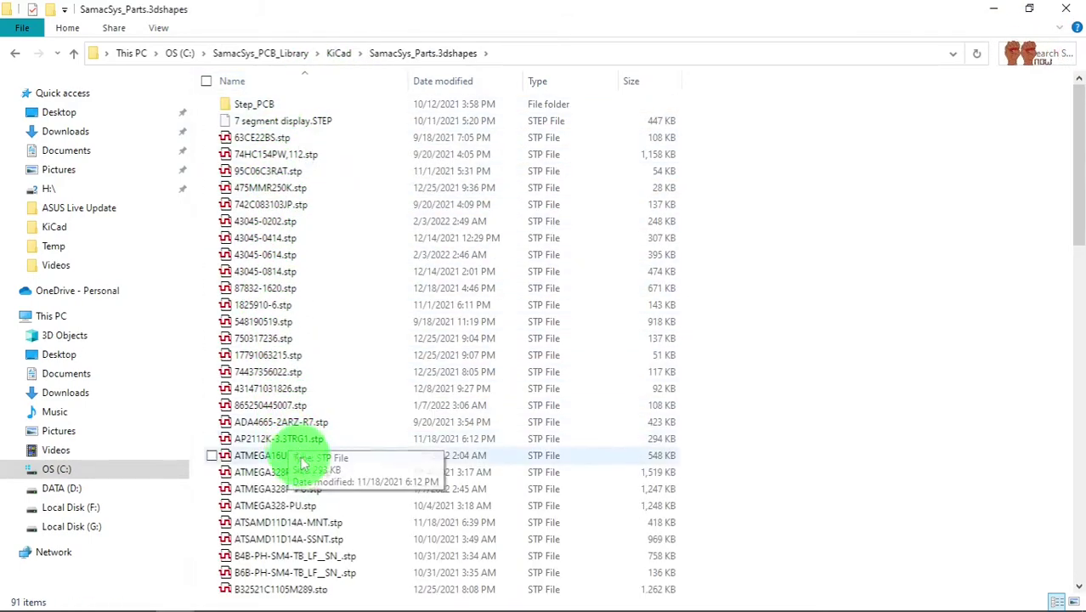
double_click(277, 117)
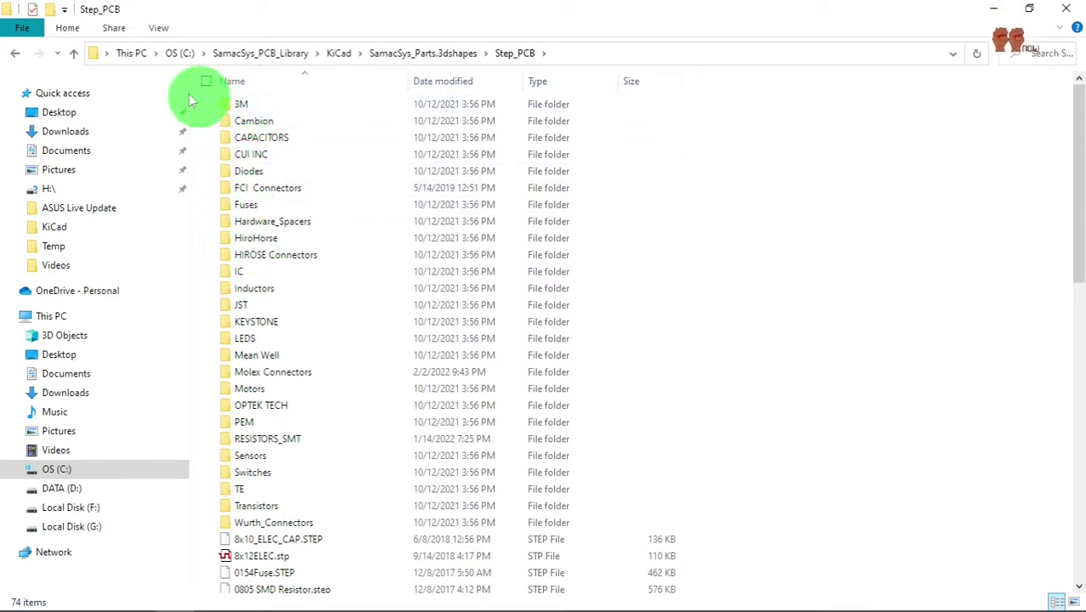
click(16, 60)
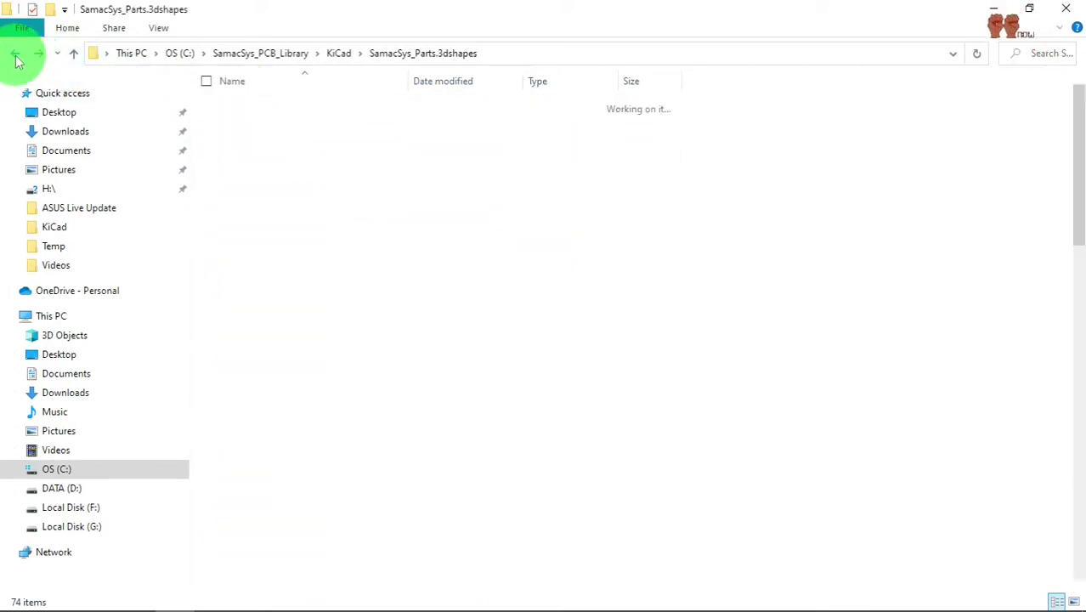
click(341, 56)
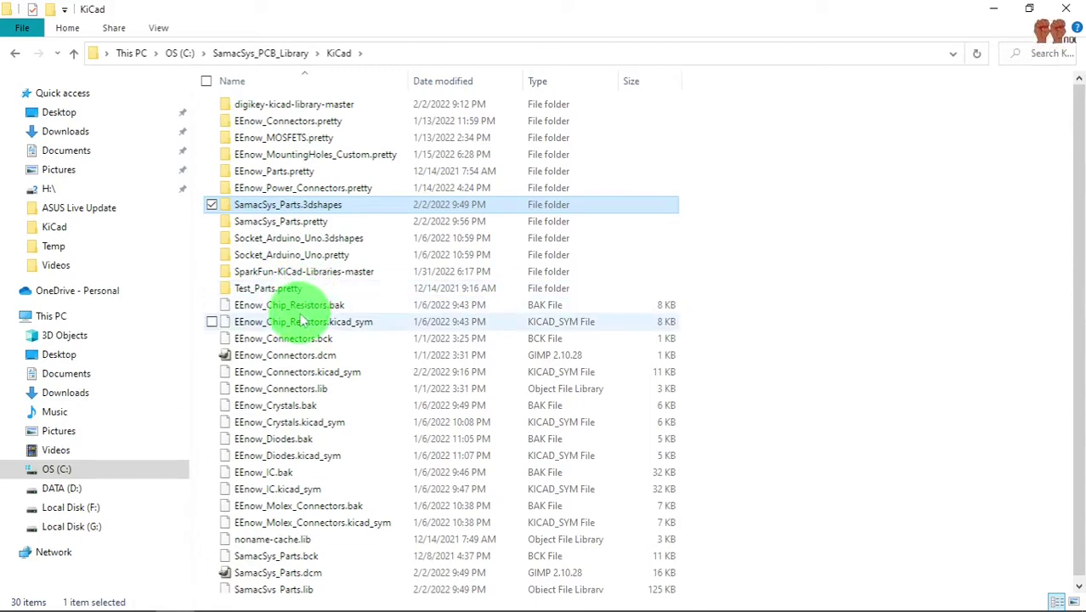
Check the contents of the Libraries and Footprints folders inside SparkFun-KiCad-Libraries-master.
double_click(278, 273)
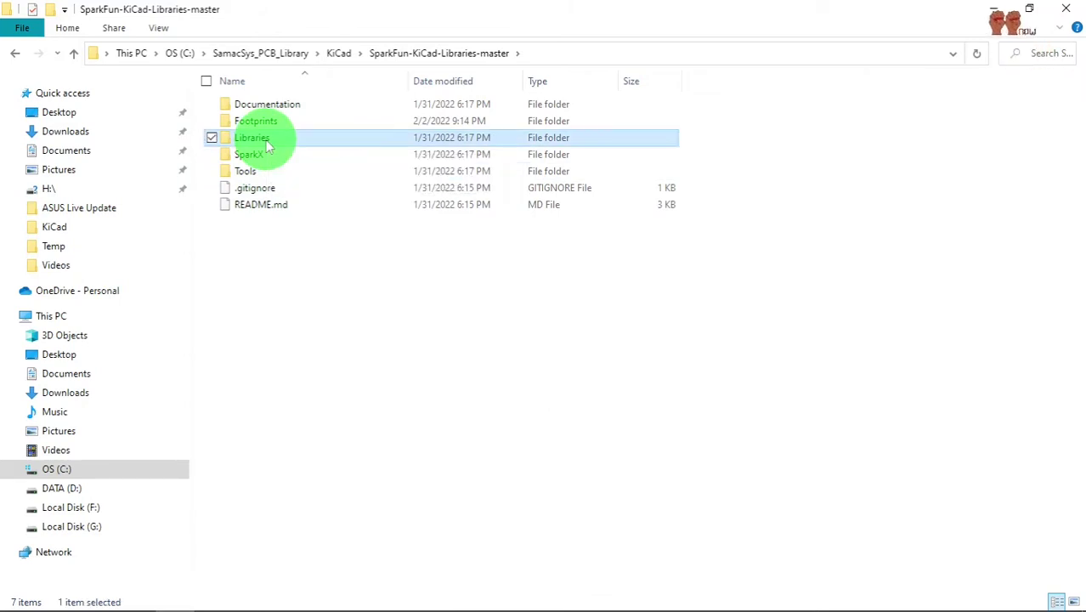
double_click(266, 143)
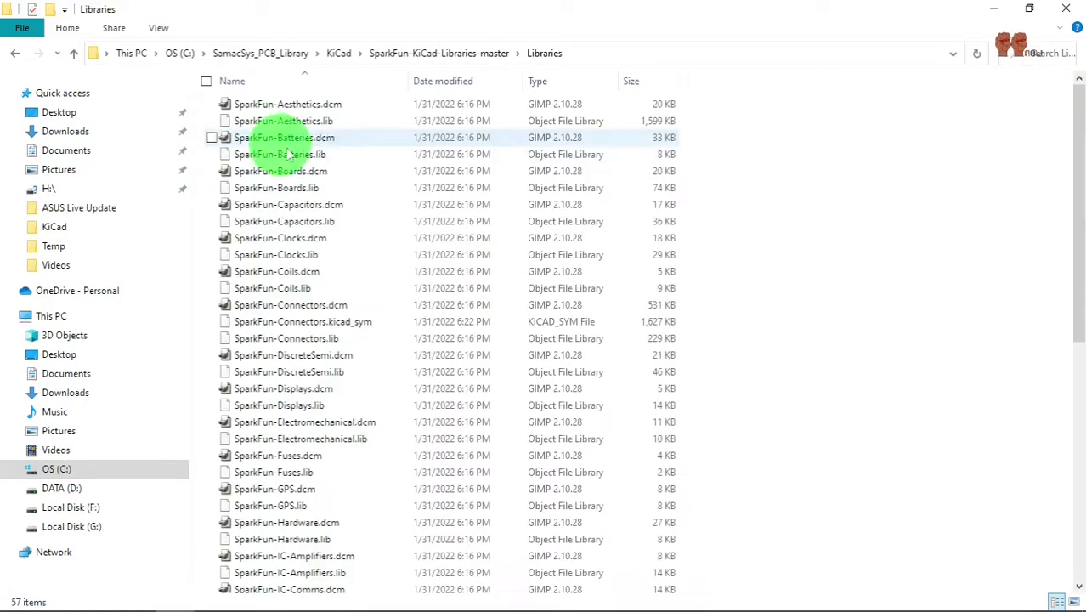
click(15, 56)
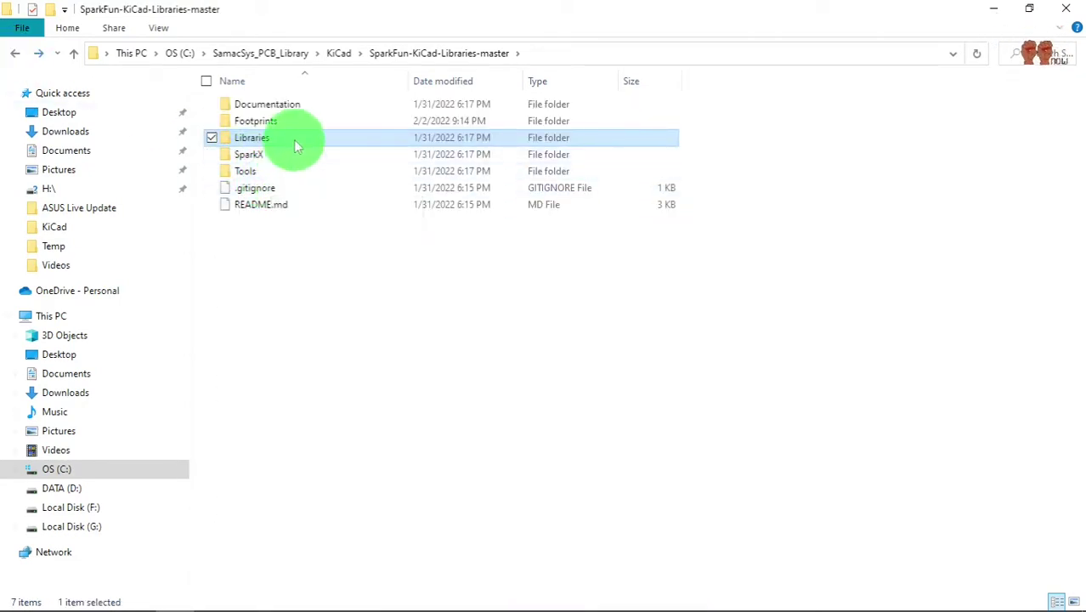
double_click(255, 122)
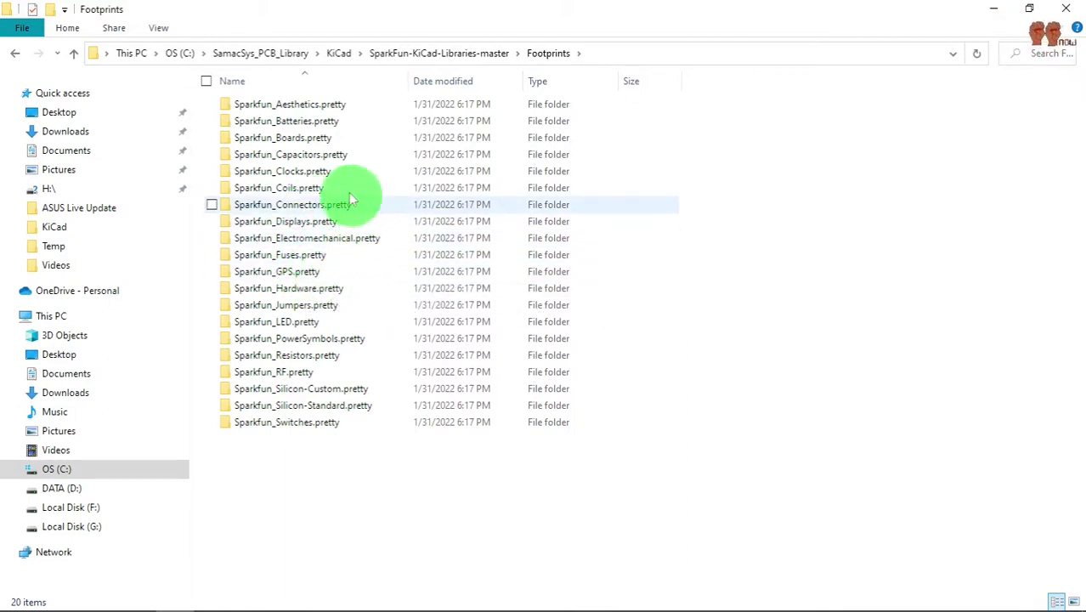
Switch back to the KiCad Symbol Editor and open the global libraries table in the symbol library manager.
mouse_move(332, 599)
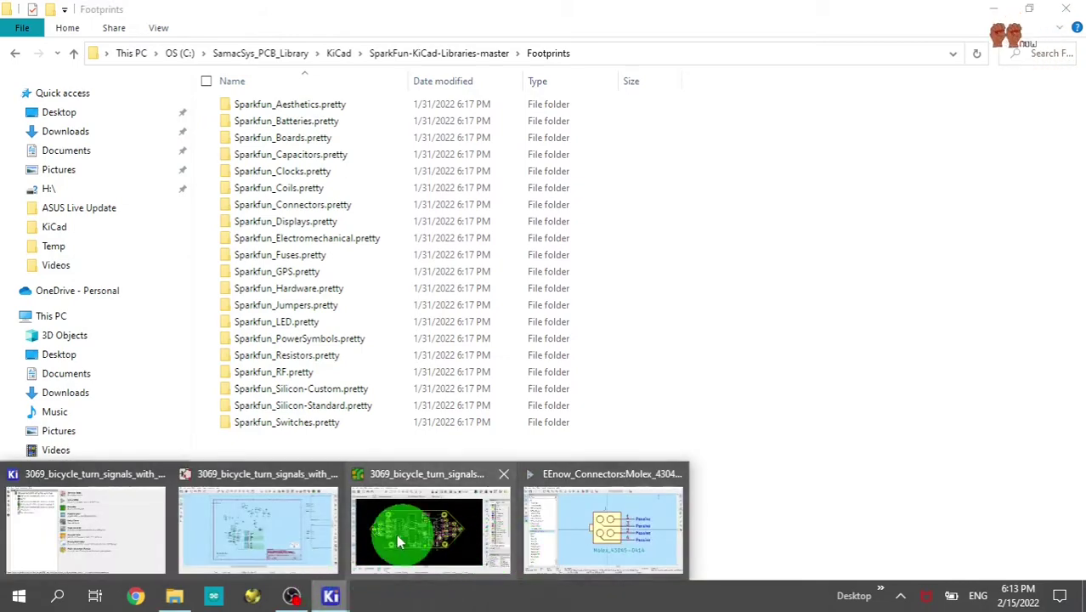
click(586, 532)
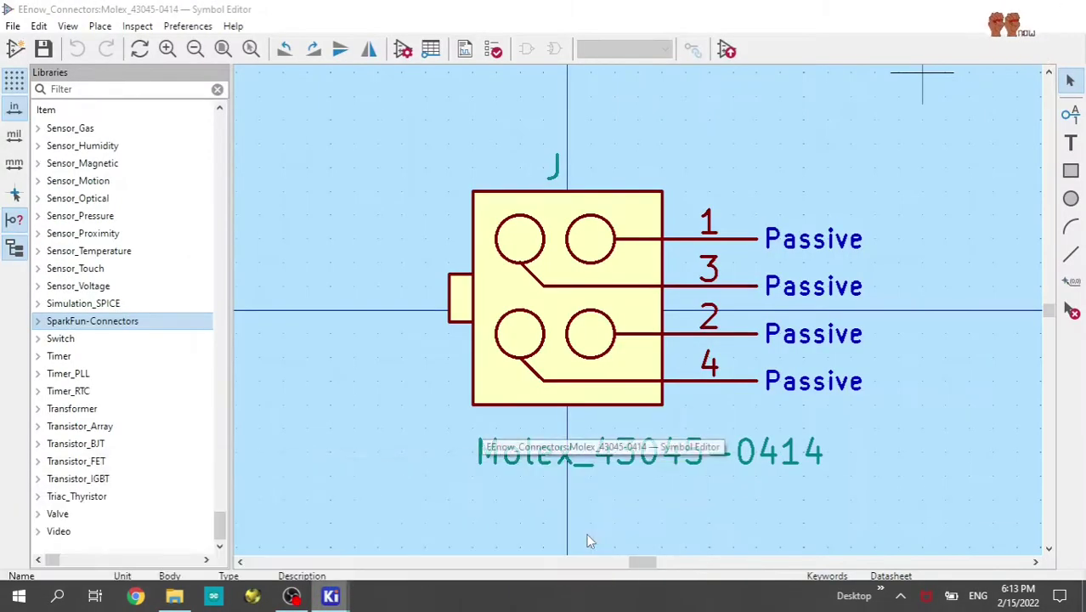
click(190, 25)
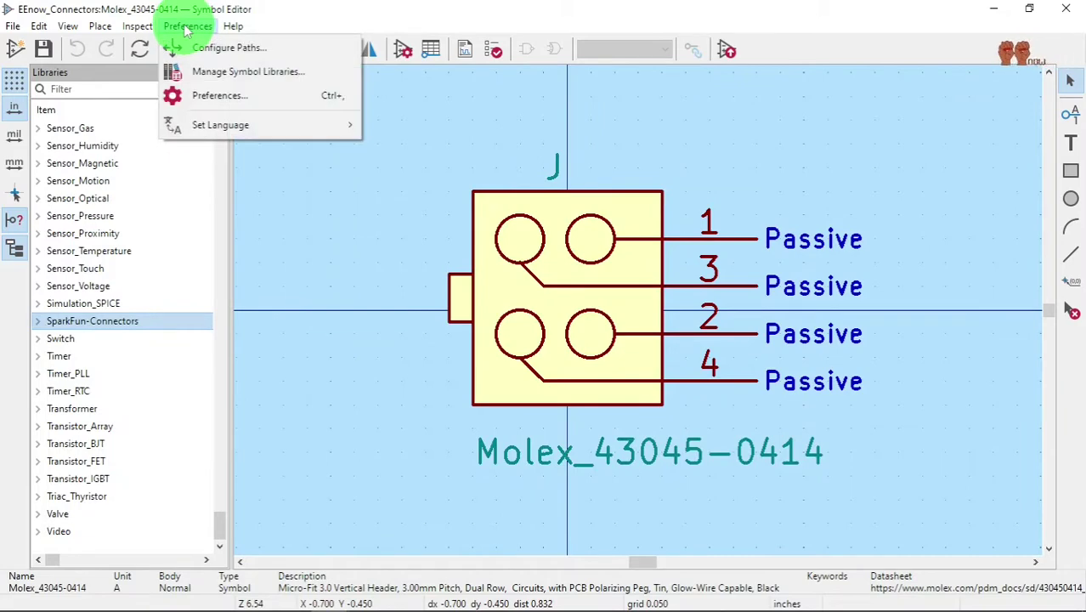
click(232, 78)
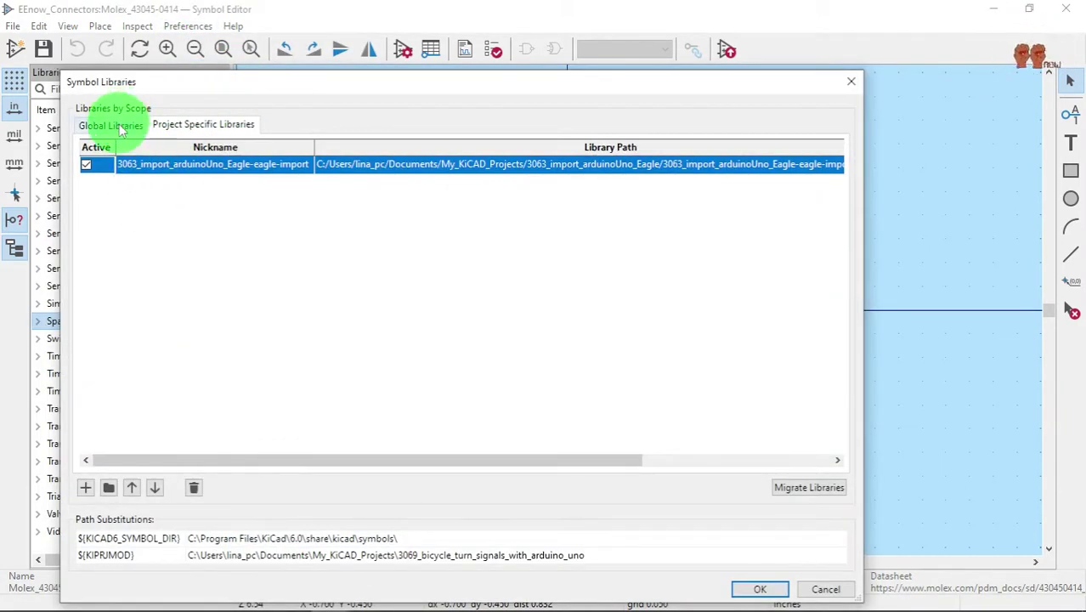
click(111, 126)
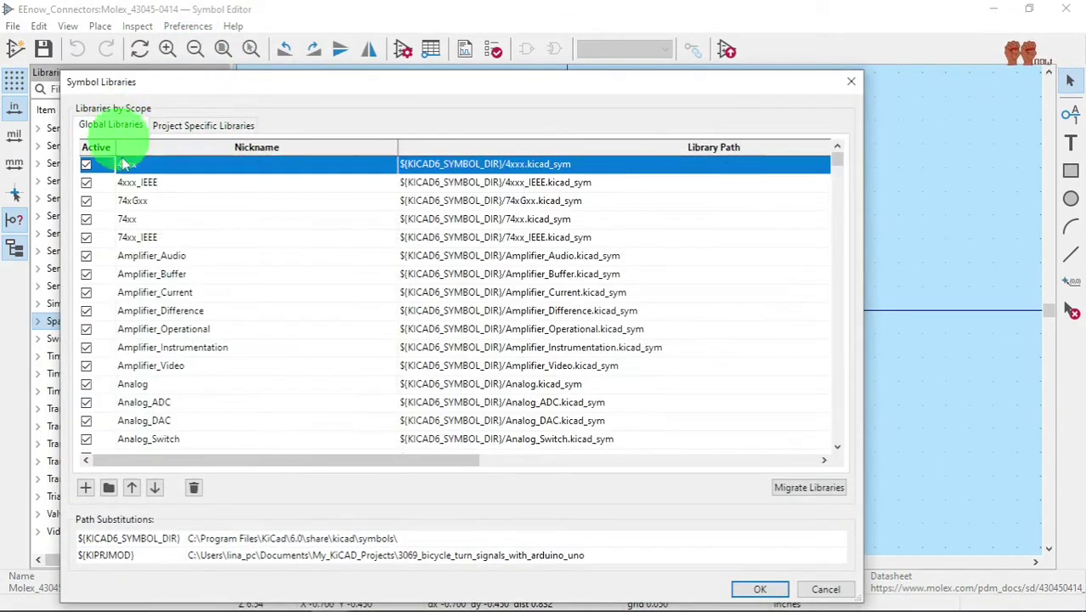
Start adding an existing library to the global table and browse to SparkFun-KiCad-Libraries-master\Libraries in the KiCad folder.
click(109, 489)
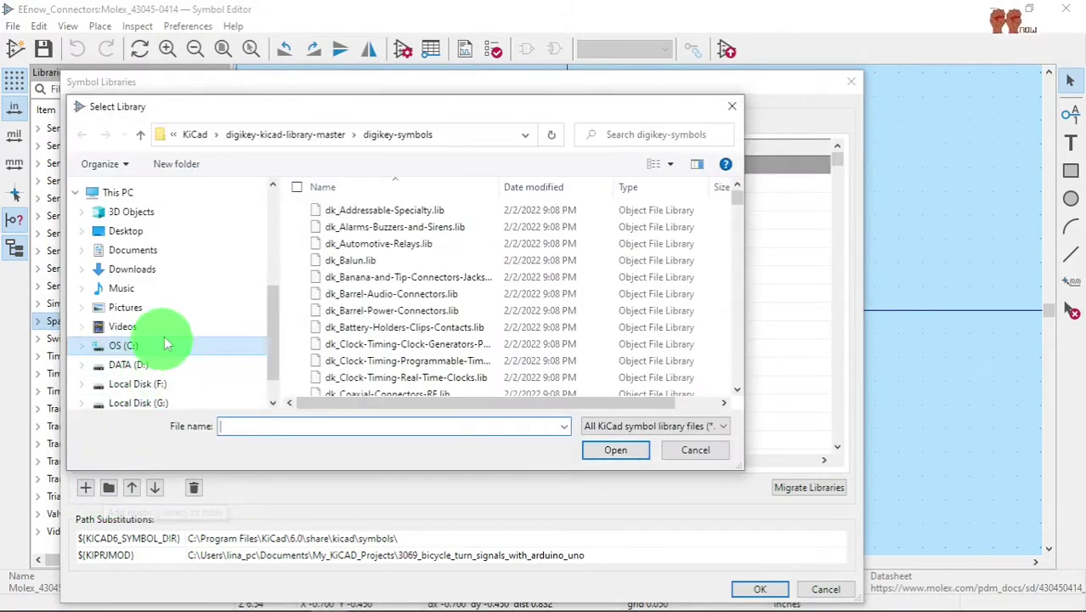
click(197, 136)
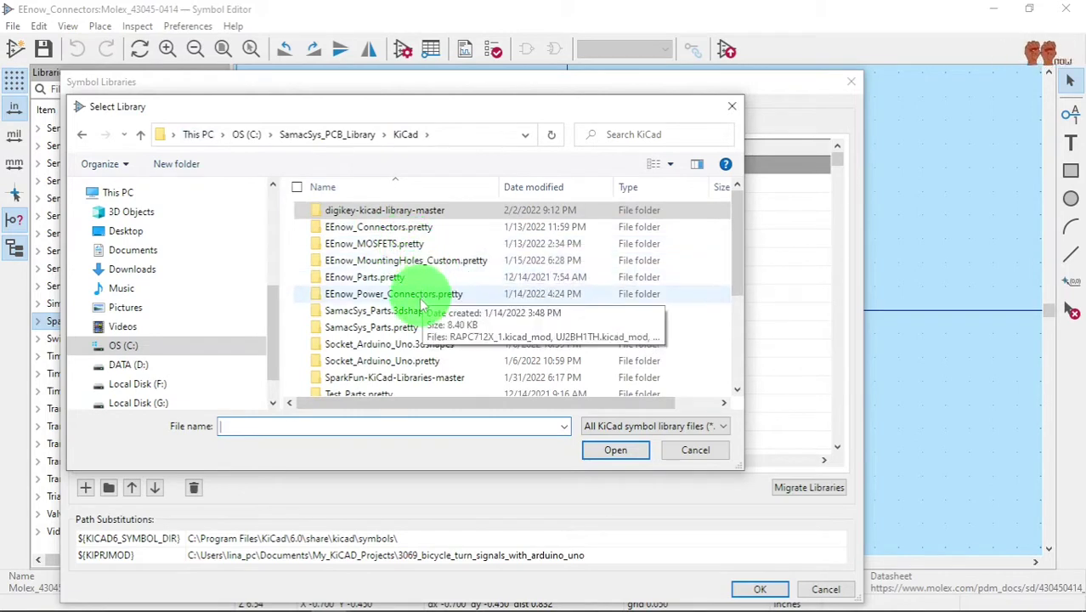
scroll(438, 352, down, 3)
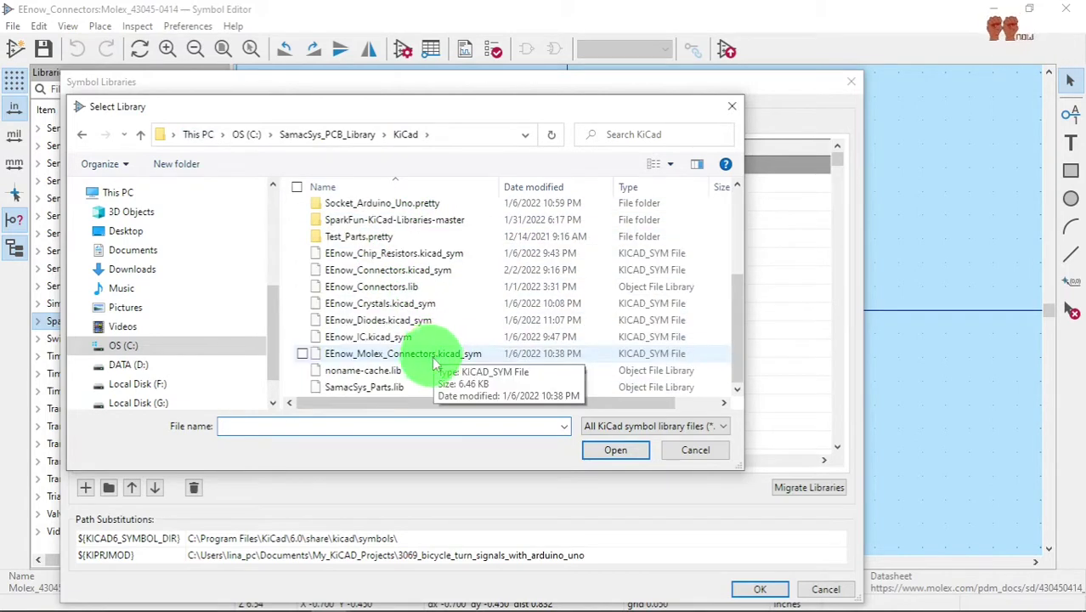
double_click(365, 220)
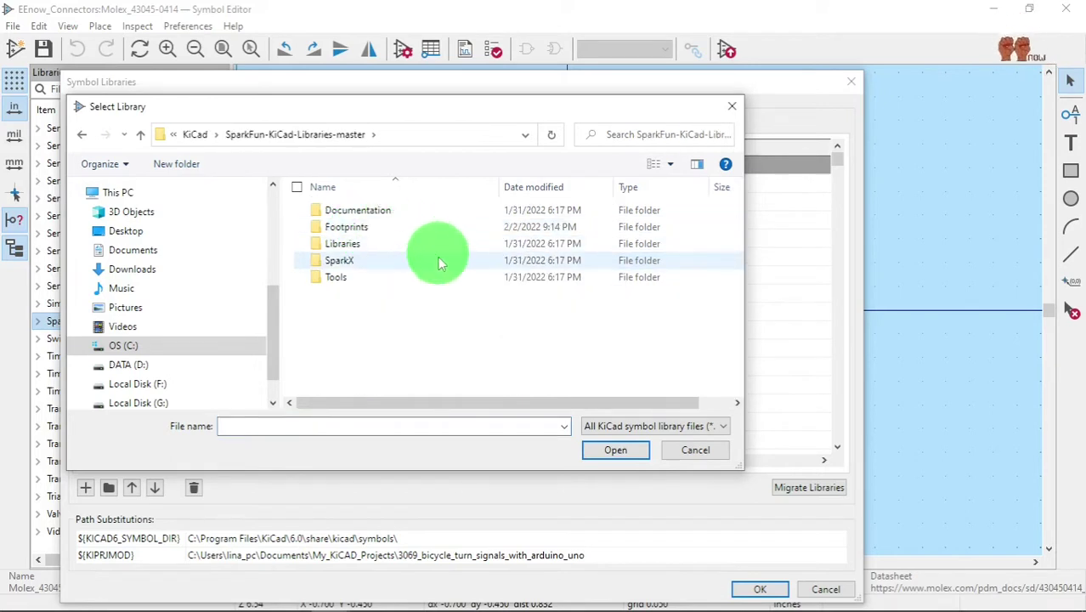
double_click(365, 230)
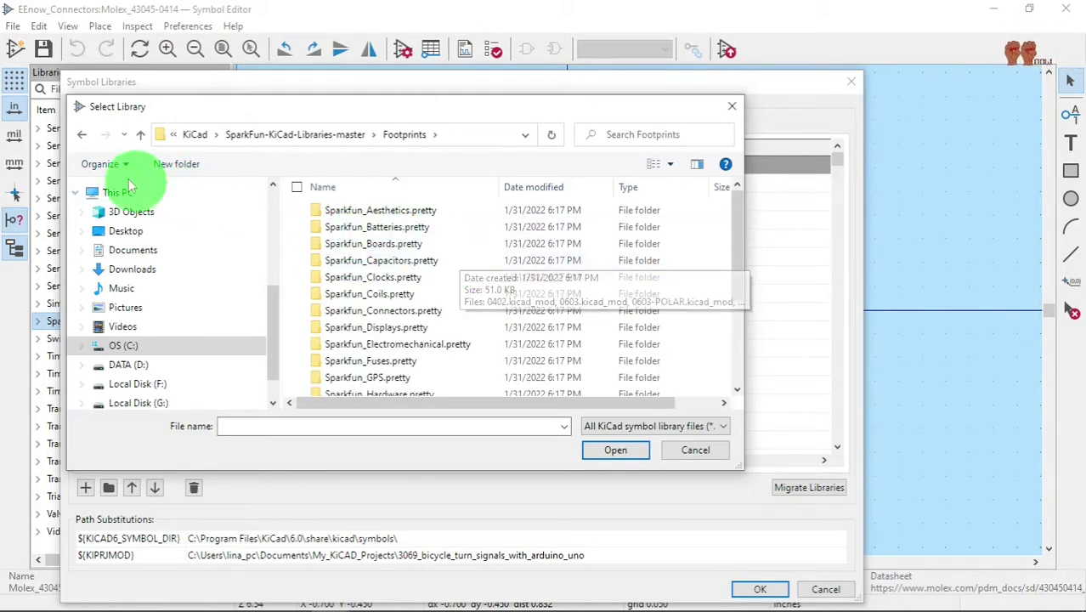
click(82, 134)
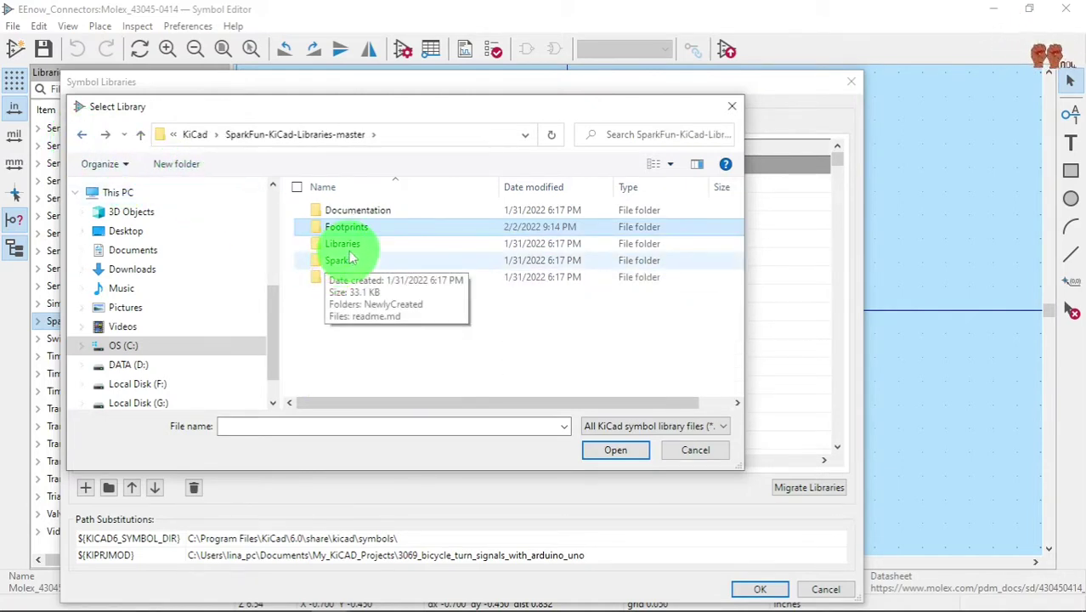
double_click(343, 243)
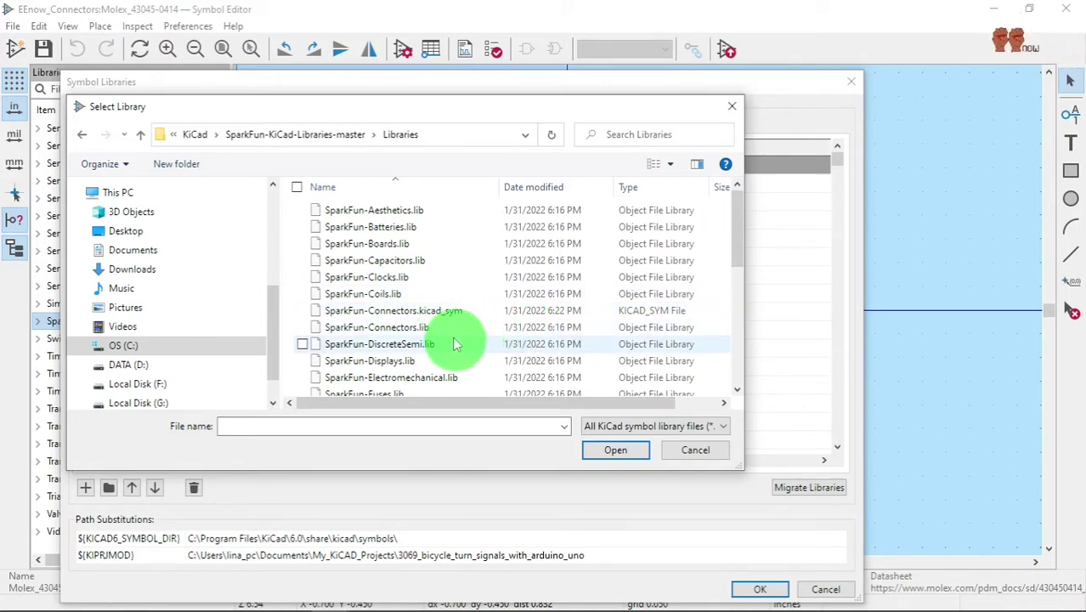
Add SparkFun-Switches.lib to the global symbol libraries and accept the table changes.
scroll(458, 380, down, 3)
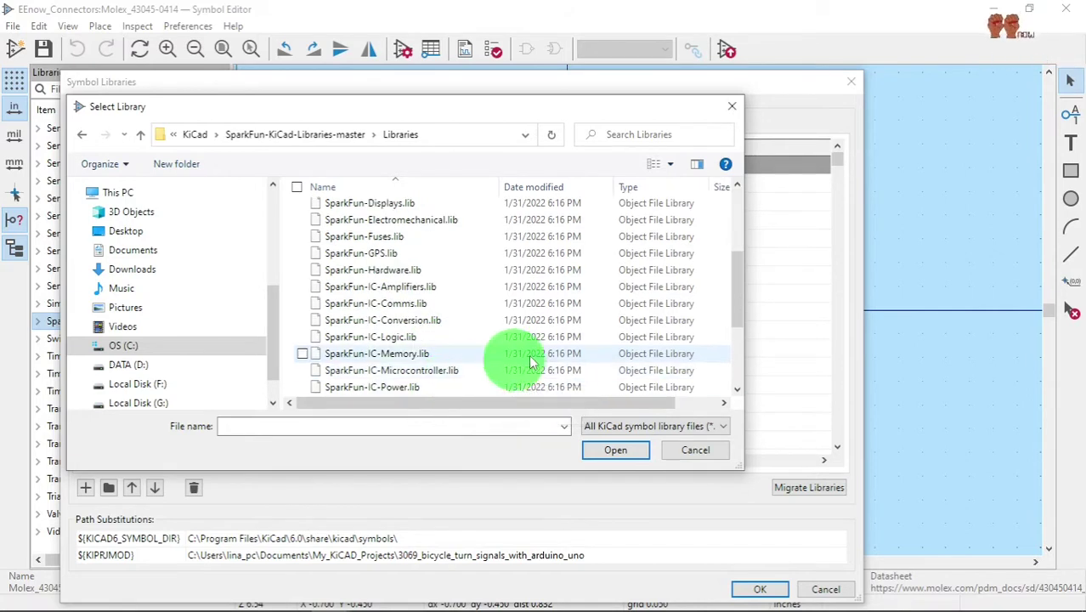
scroll(535, 359, down, 3)
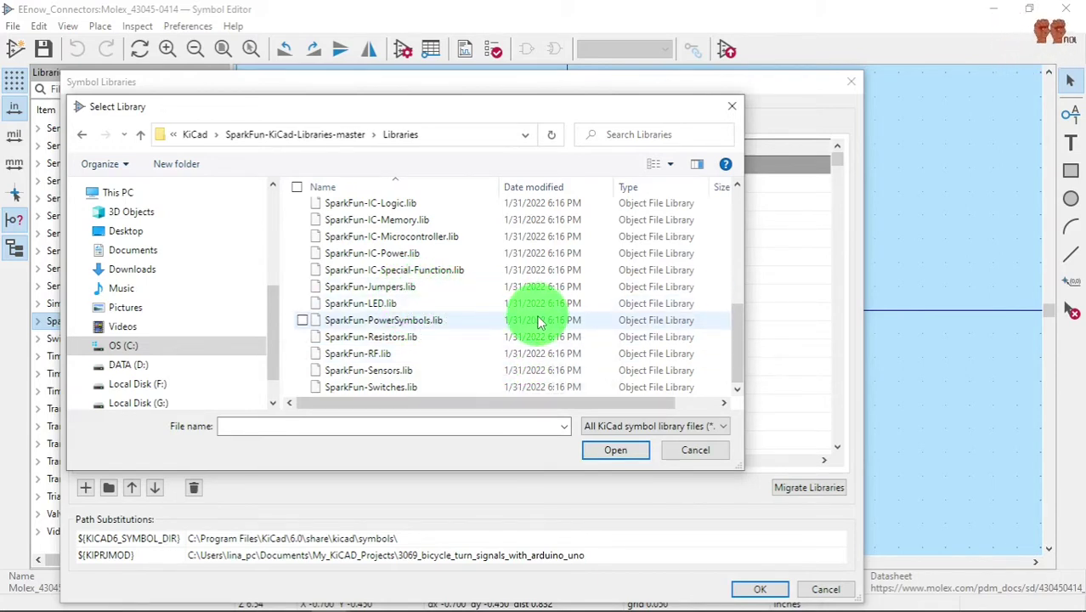
click(395, 388)
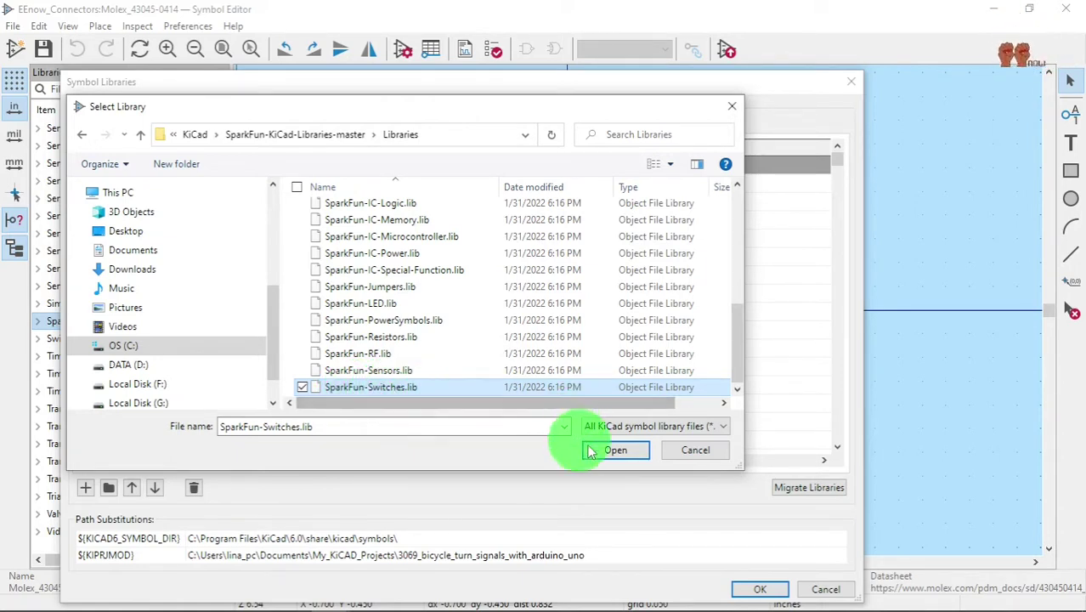
click(613, 453)
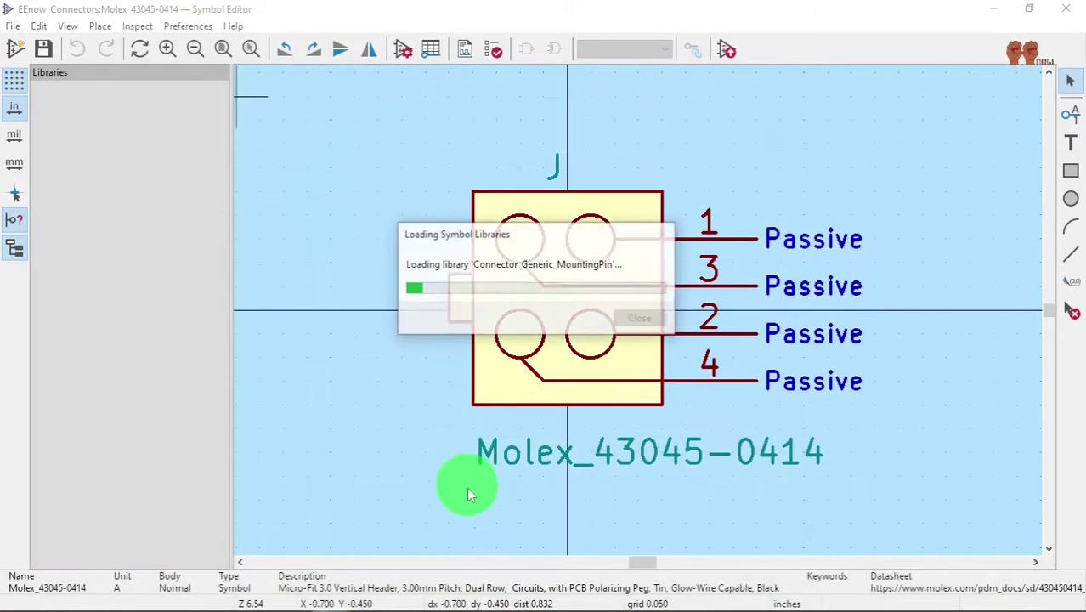
Check the SparkFun-Switches entry and its path in the global libraries table, and locate the library in the Symbol Editor's tree.
click(195, 27)
click(225, 72)
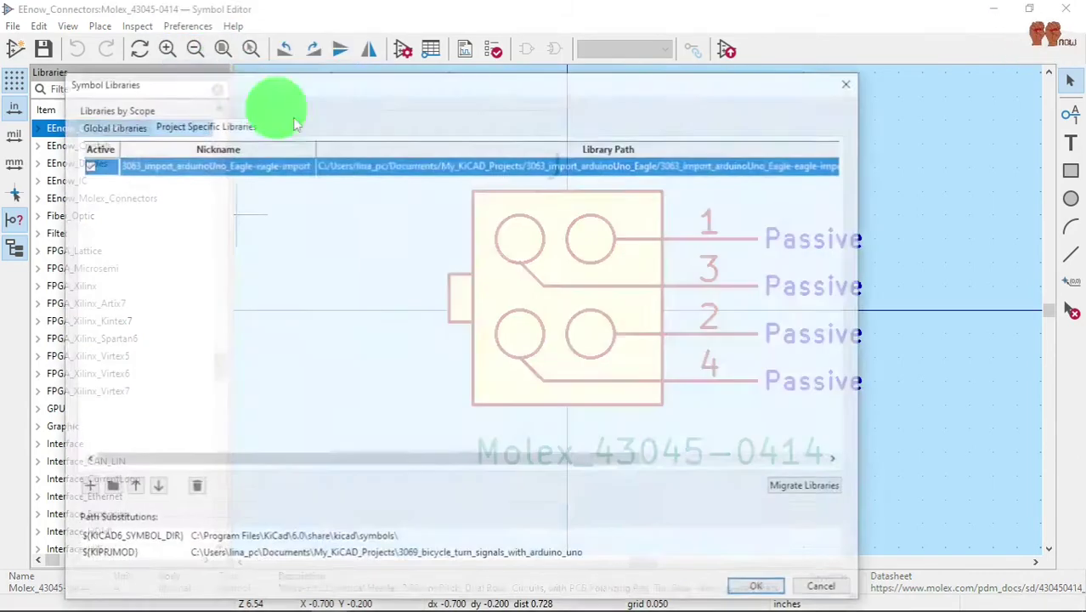
click(109, 126)
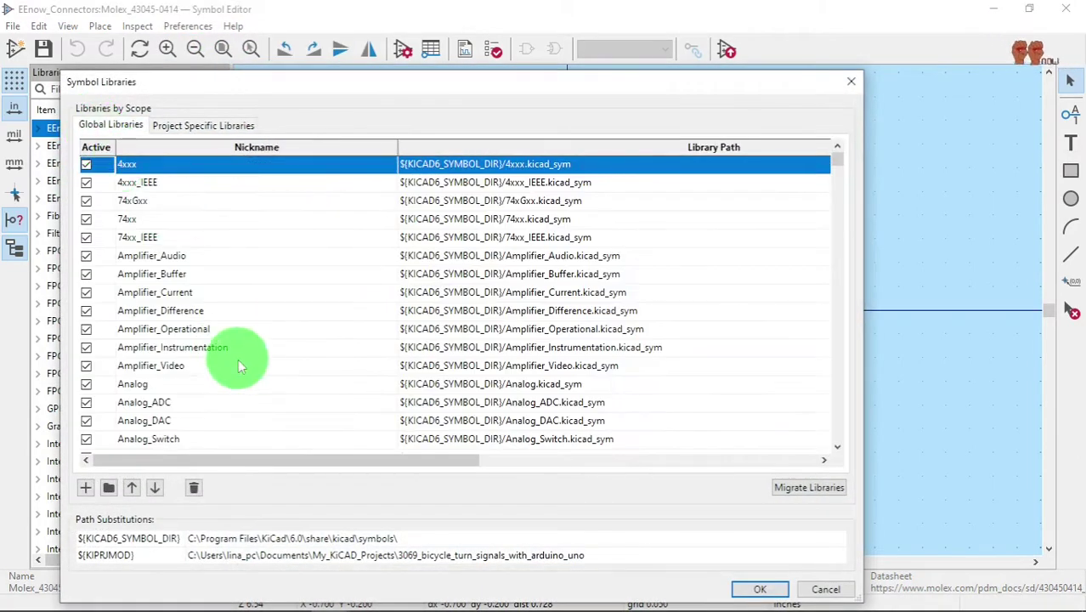
scroll(238, 361, down, 20)
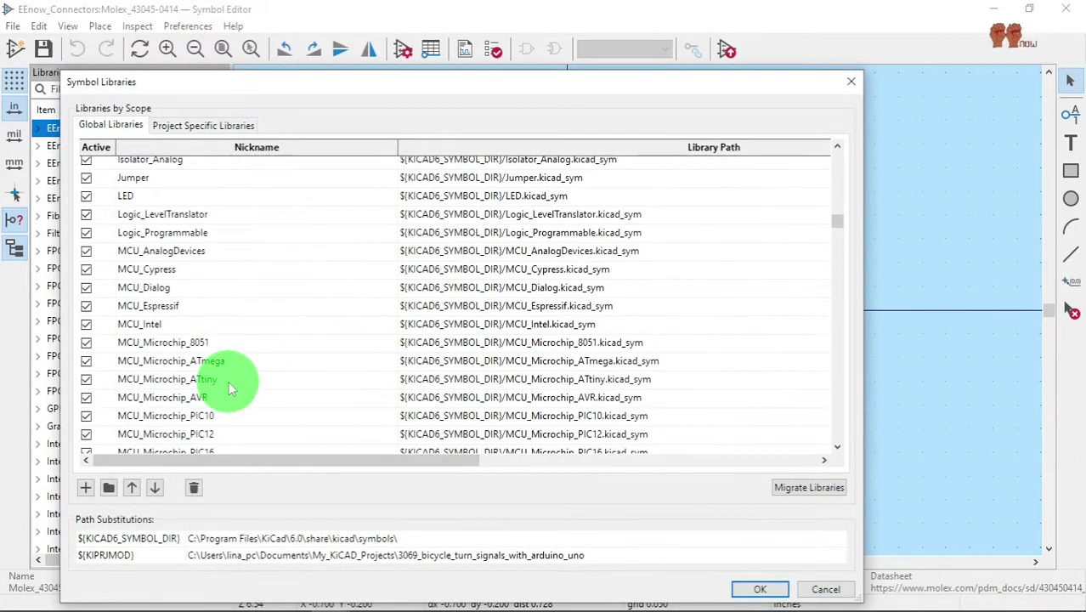
scroll(227, 400, down, 20)
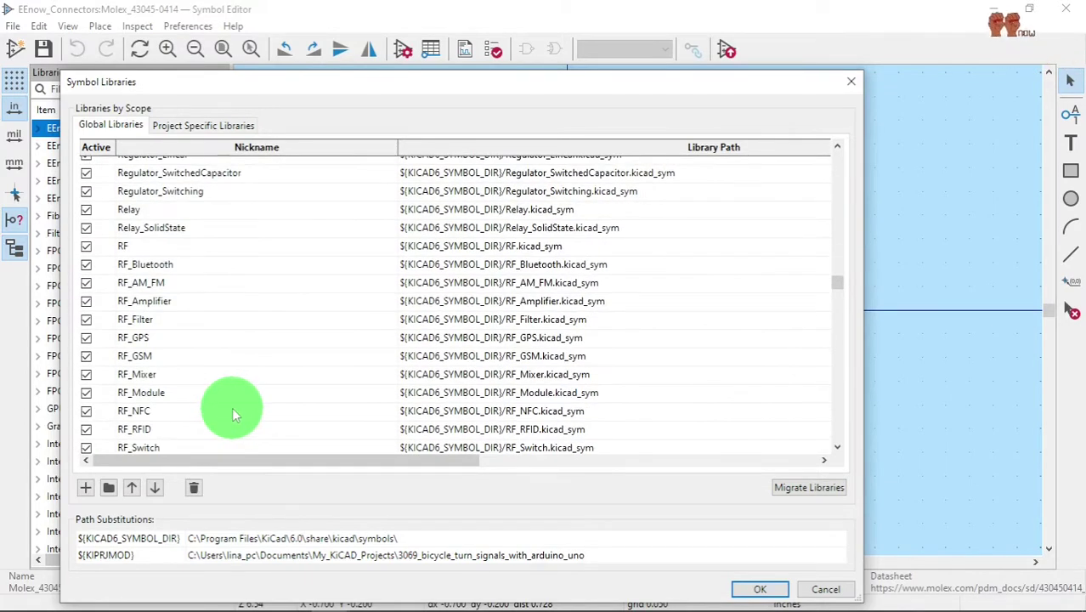
scroll(232, 407, down, 15)
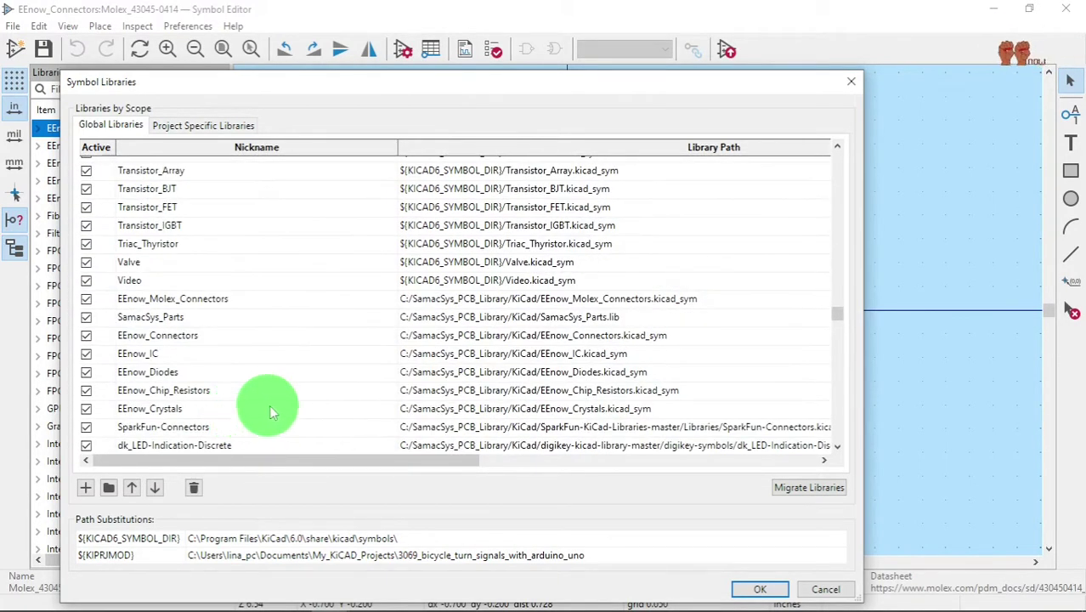
scroll(282, 448, down, 20)
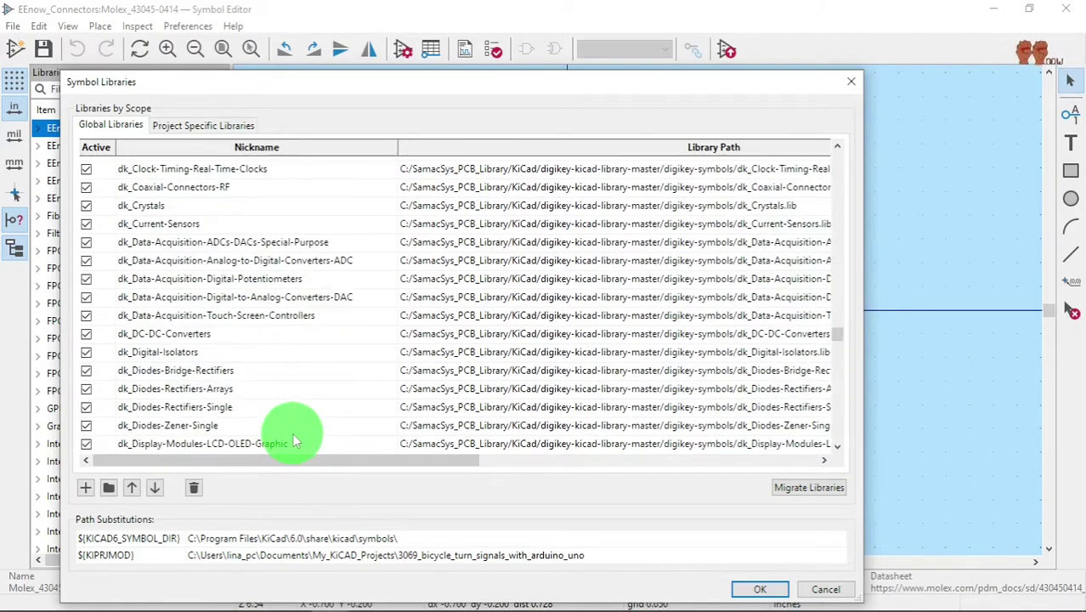
scroll(295, 443, down, 20)
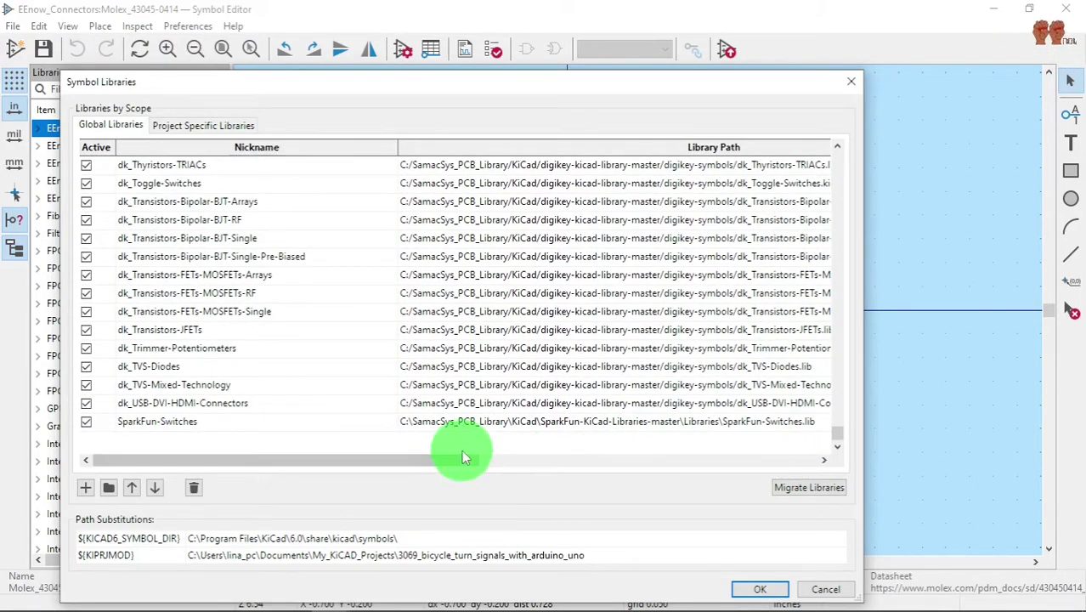
drag(452, 459, 666, 436)
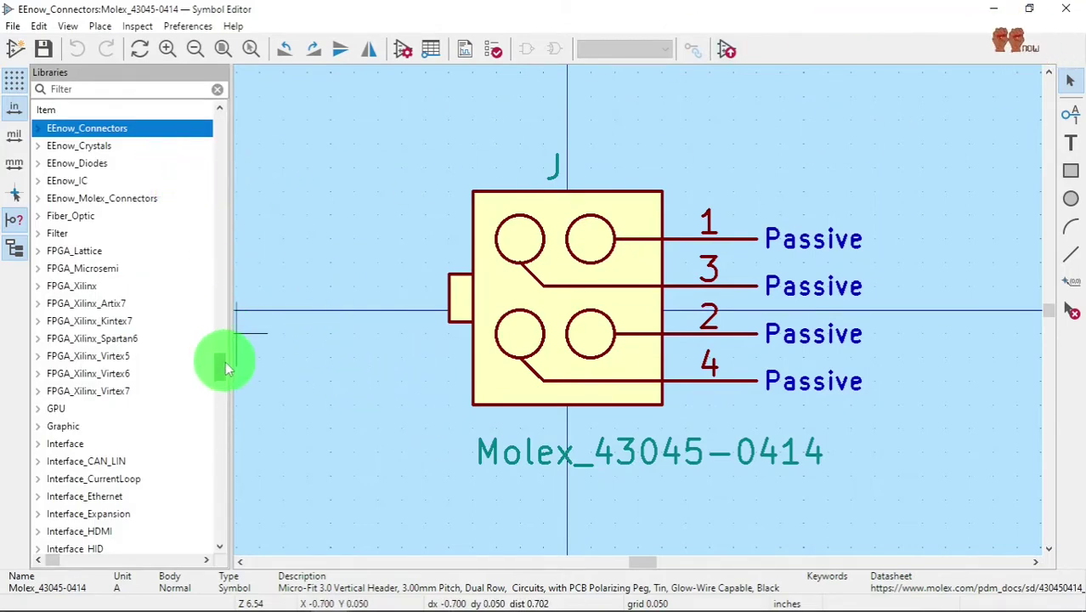
drag(220, 378, 244, 534)
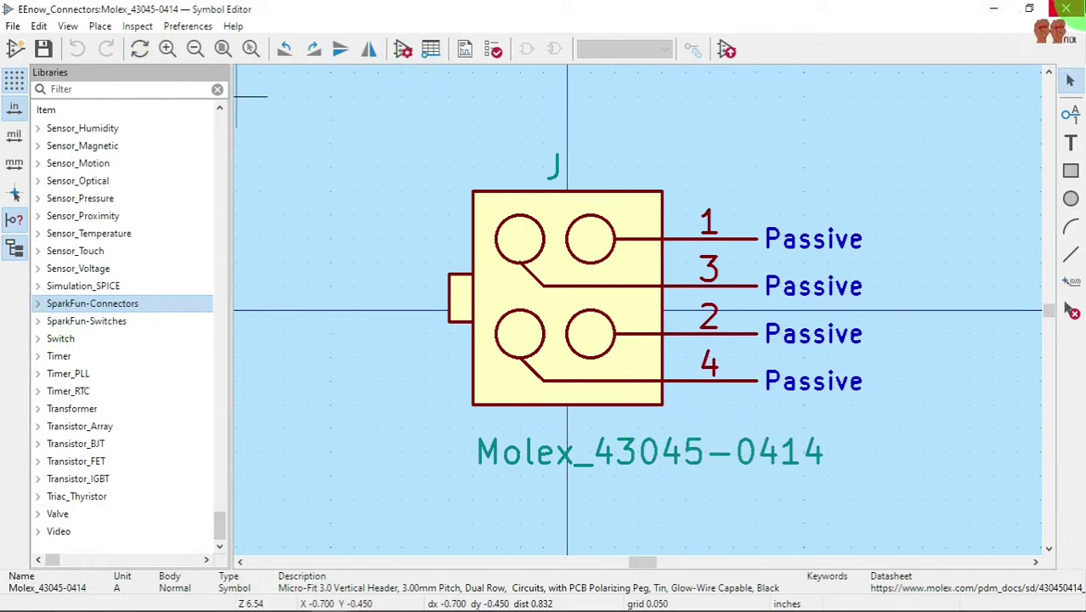
Close the Symbol Editor, switch to the Schematic Editor of 3069_bicycle_turn_signals_with_arduino_uno and show the empty area beside the regulator circuit.
click(1069, 9)
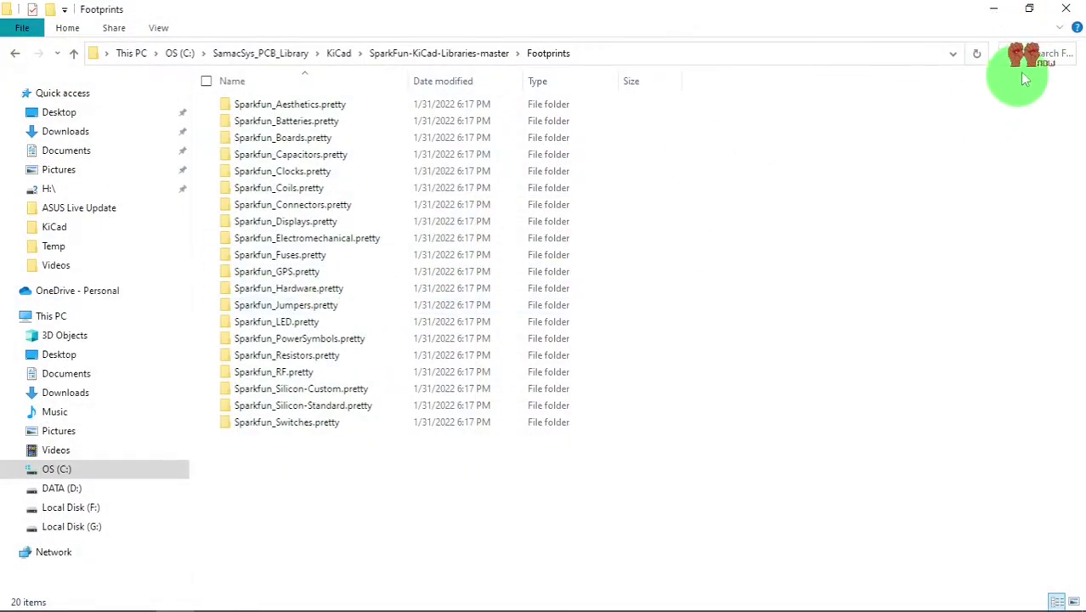
mouse_move(497, 605)
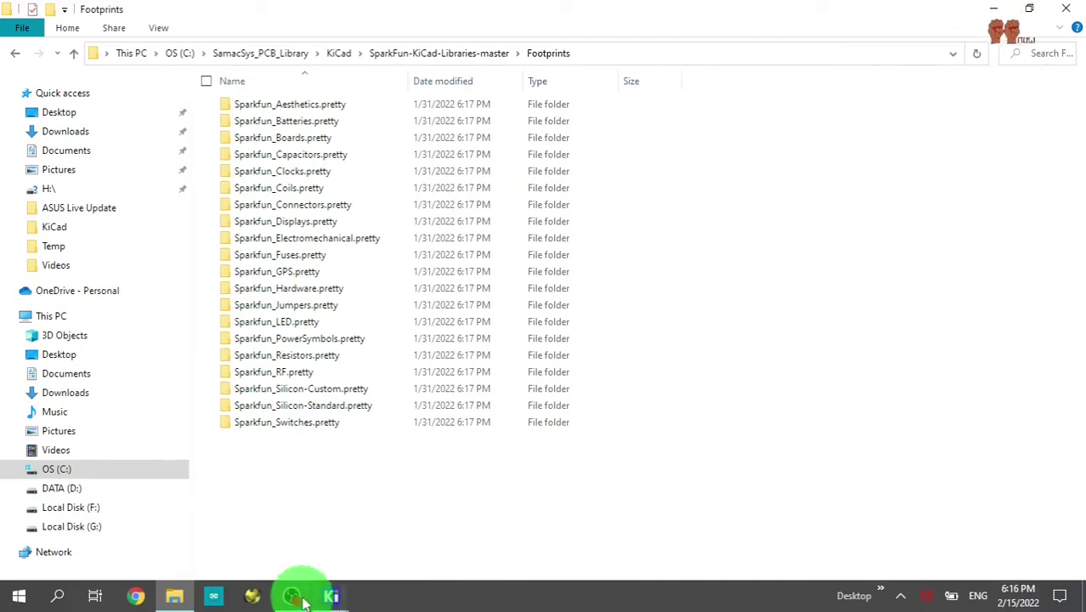
click(346, 598)
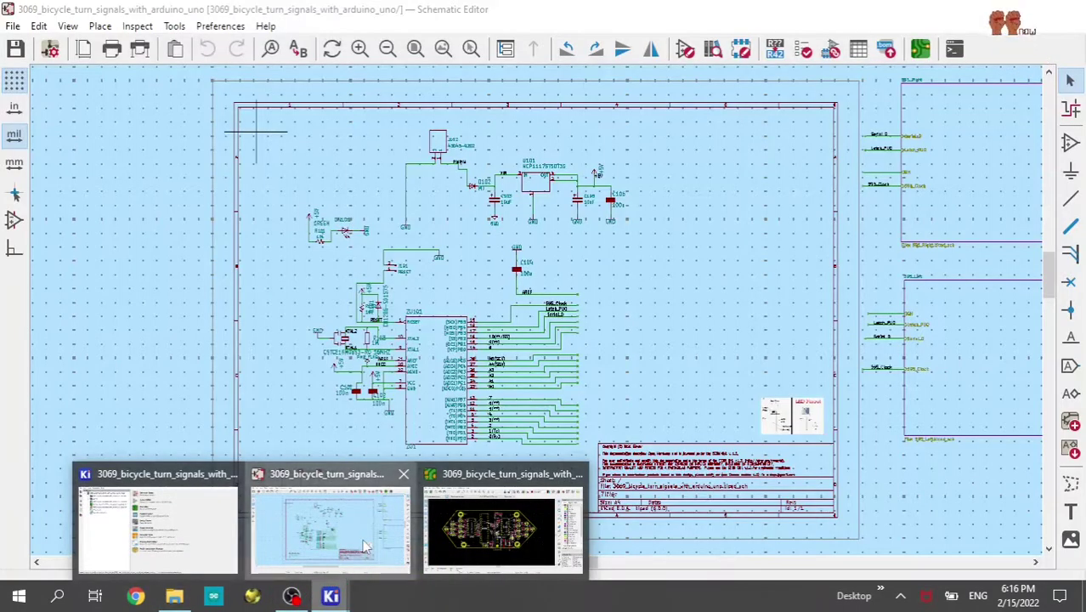
click(387, 571)
scroll(734, 244, up, 3)
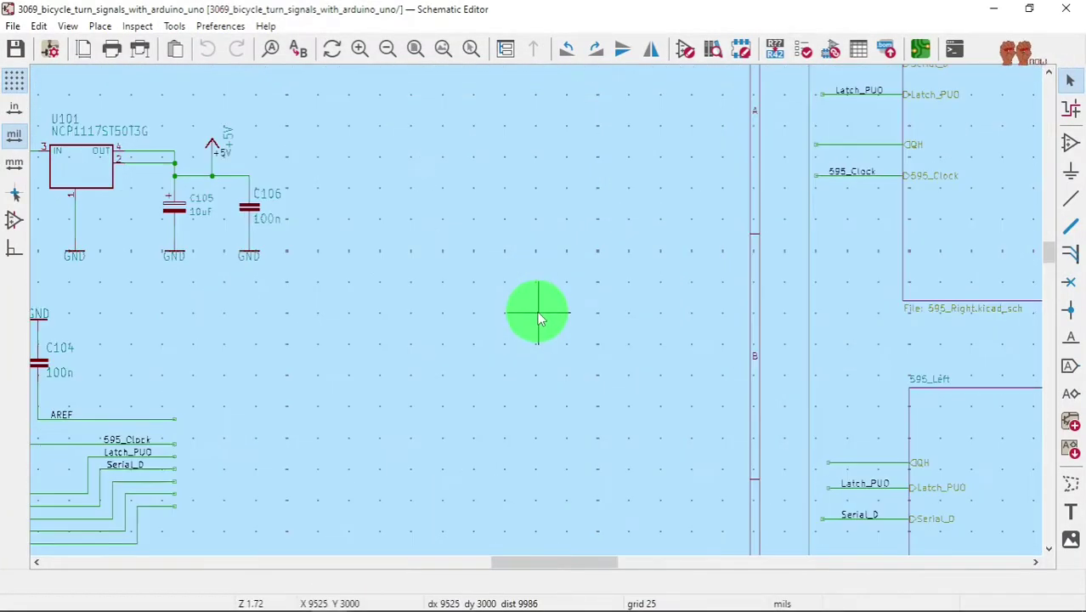
Start adding a symbol in the empty sheet area and expand the SparkFun-Switches library in the symbol chooser.
click(1072, 146)
click(489, 238)
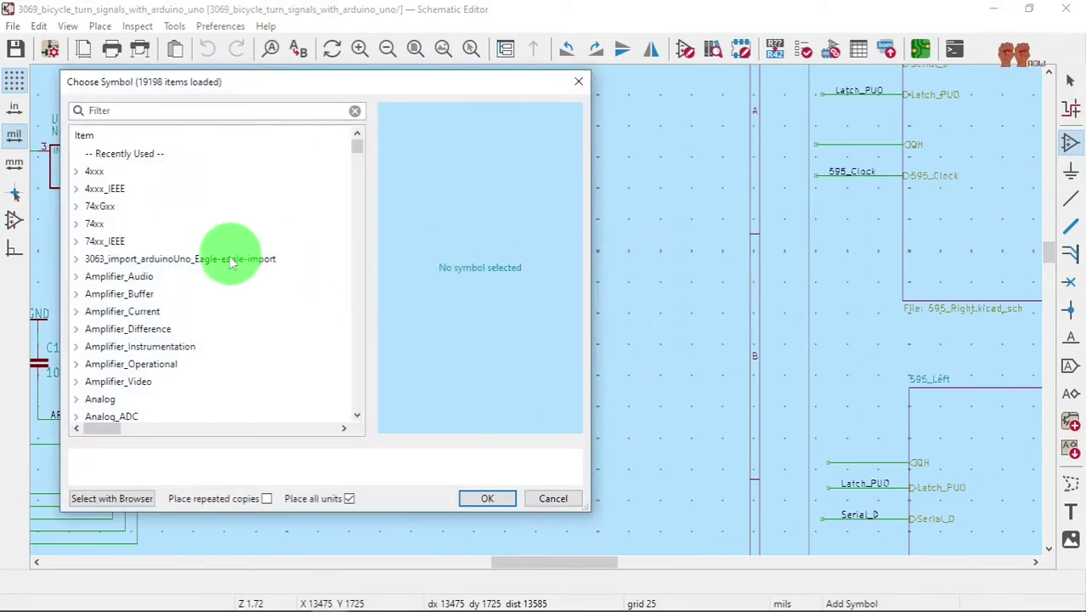
scroll(219, 269, down, 20)
scroll(217, 314, down, 20)
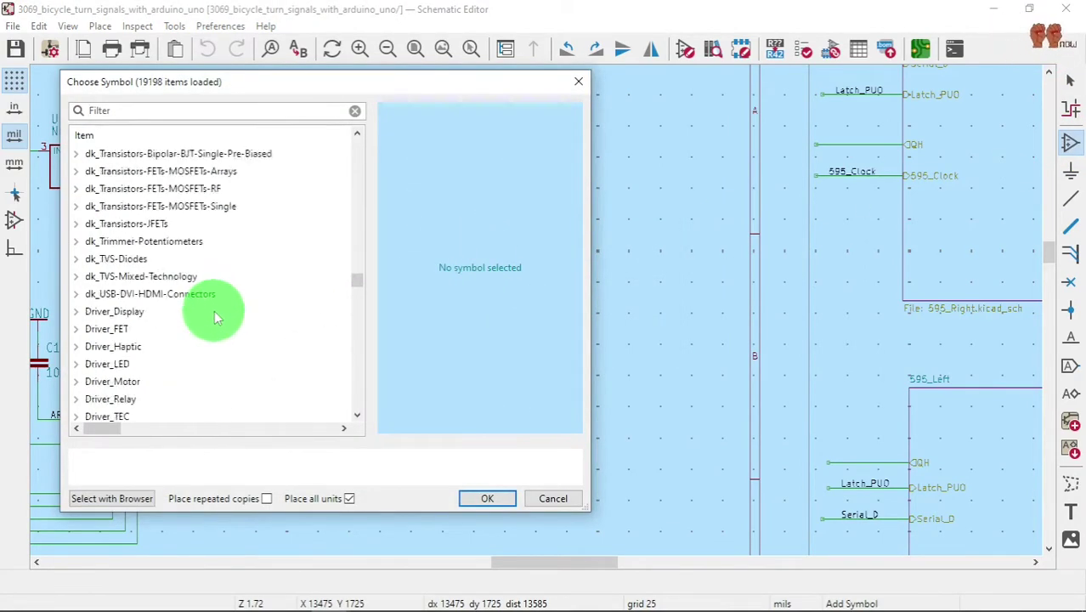
scroll(223, 336, down, 12)
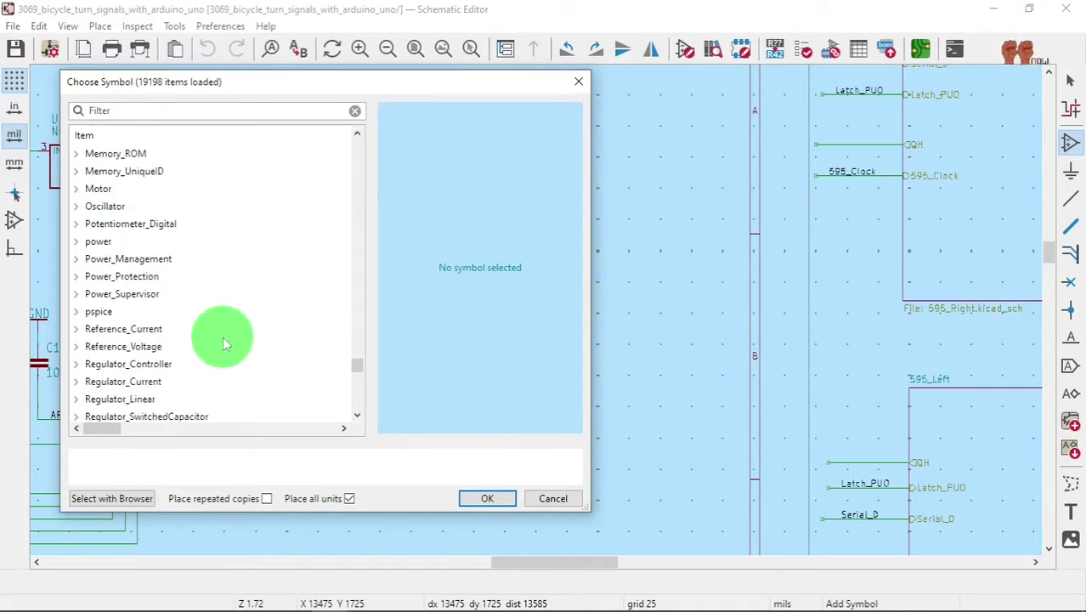
scroll(222, 336, down, 7)
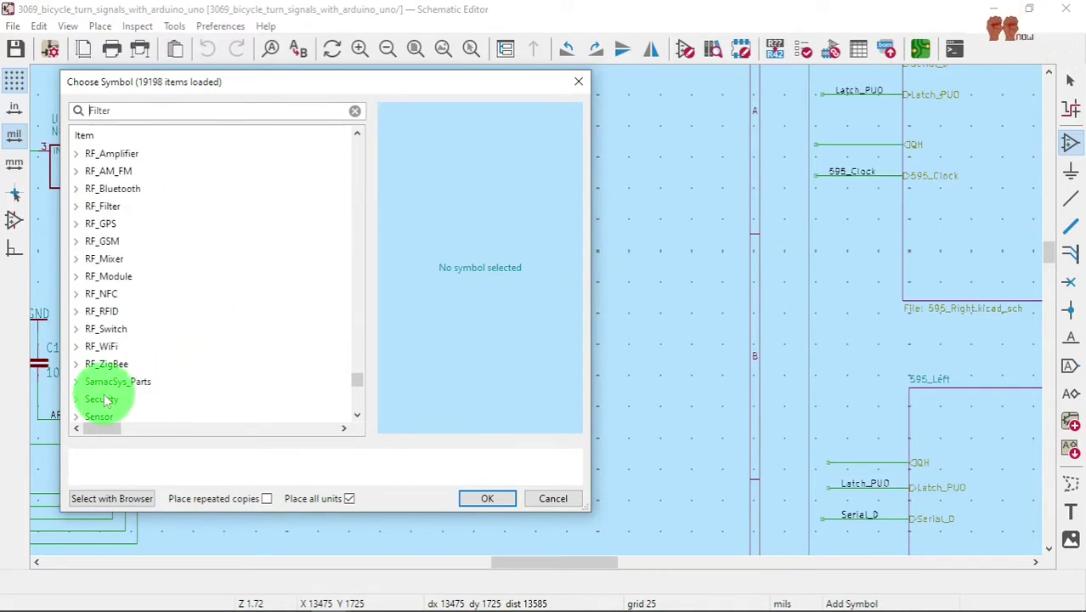
scroll(165, 382, down, 7)
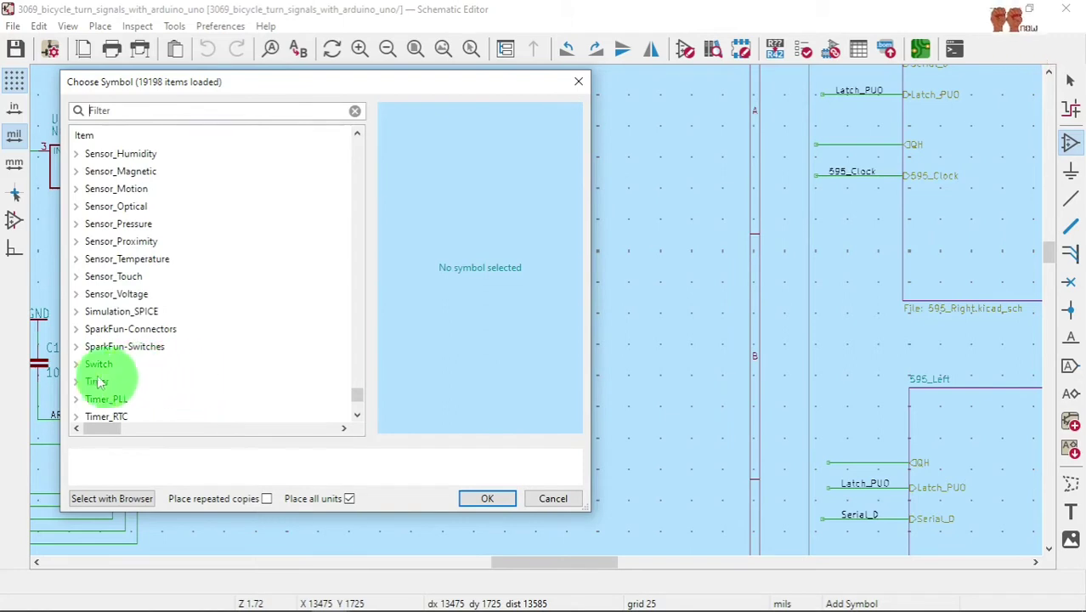
click(76, 346)
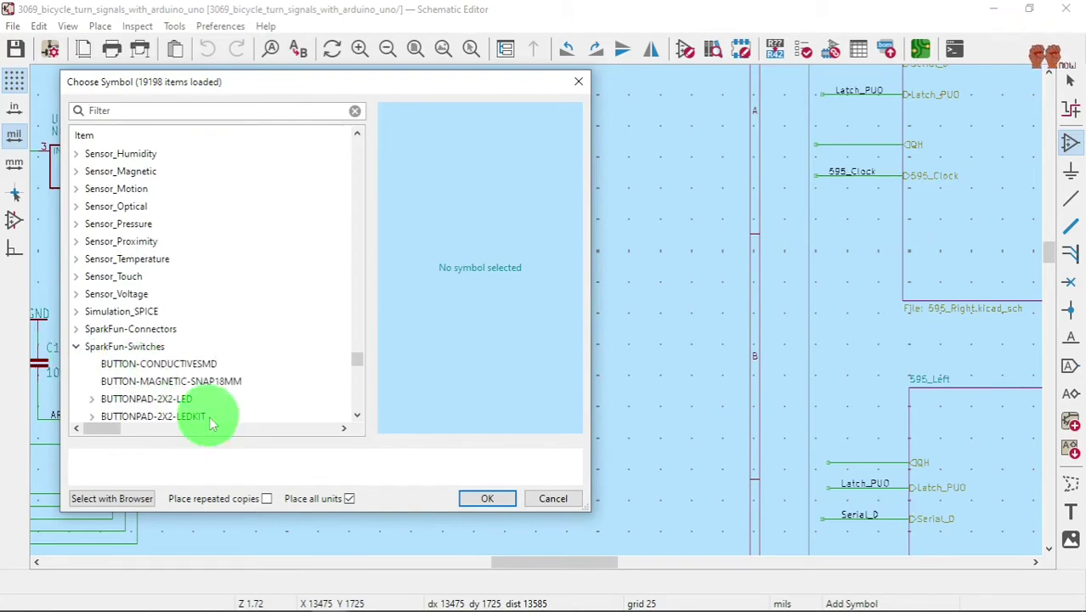
Place the DIP-06 switch symbol from SparkFun-Switches in the empty sheet area beside C106 and save the schematic.
click(186, 363)
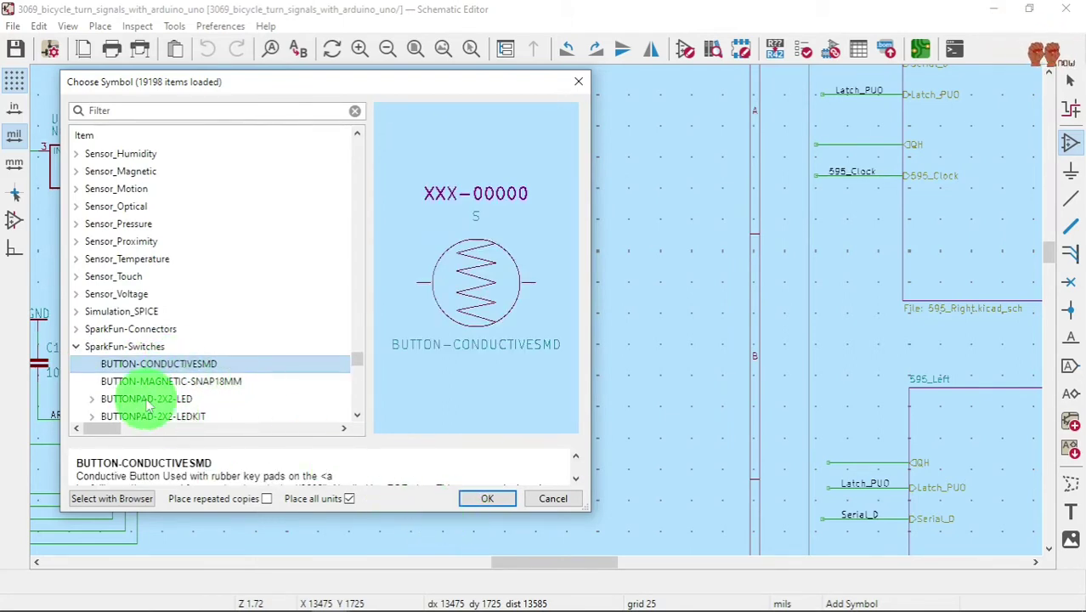
click(166, 381)
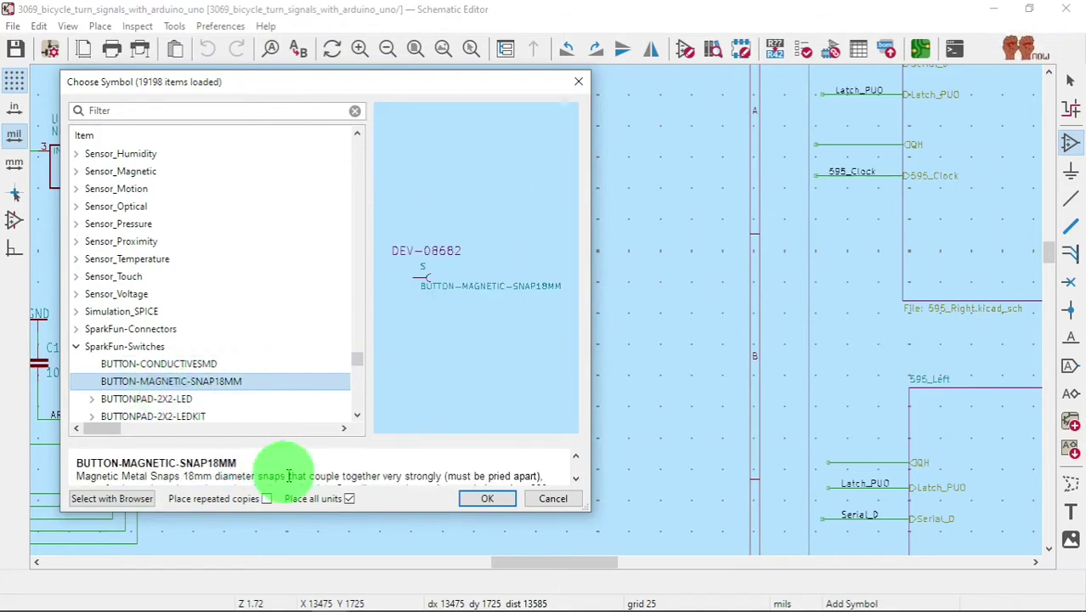
scroll(261, 430, down, 3)
scroll(218, 395, down, 3)
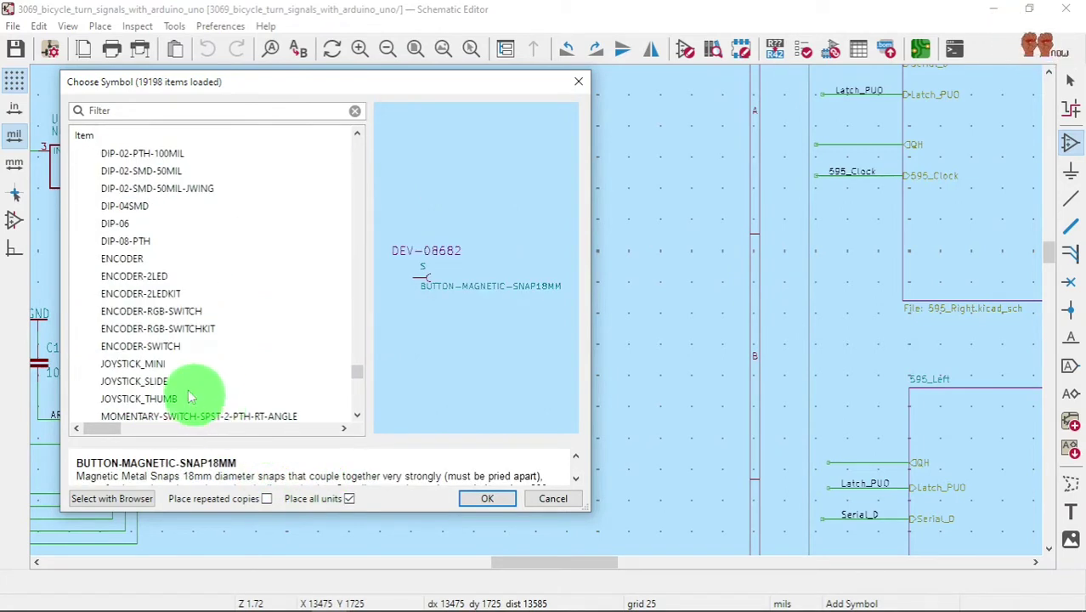
click(117, 223)
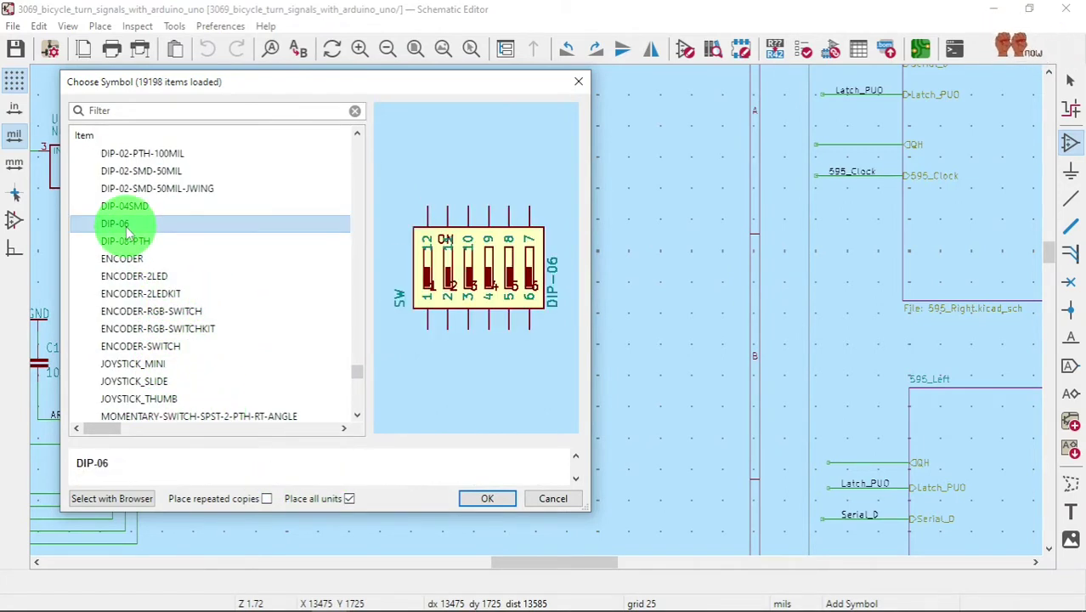
click(486, 499)
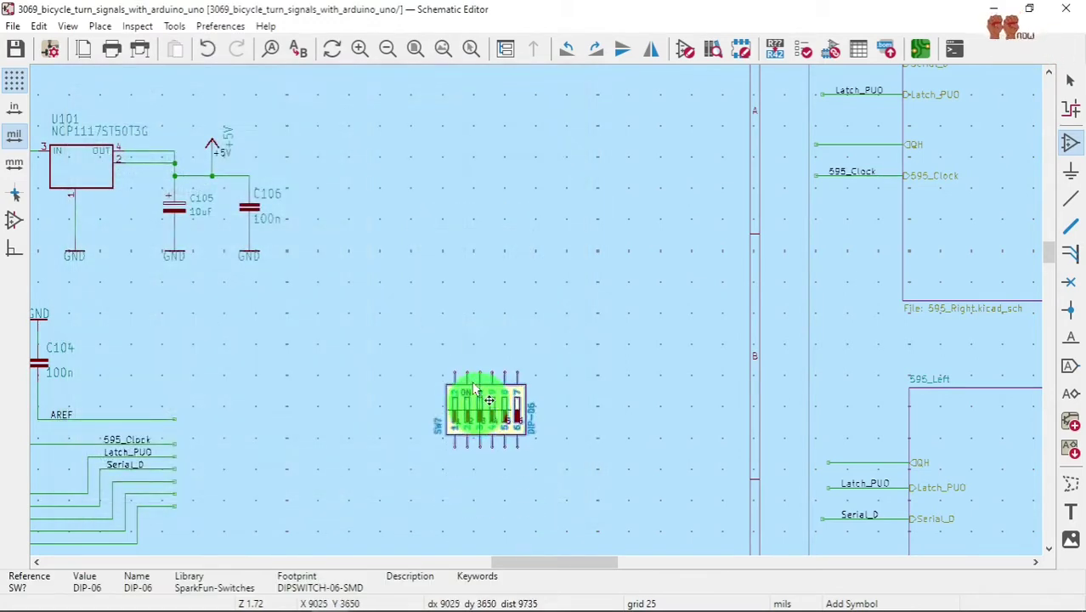
click(482, 288)
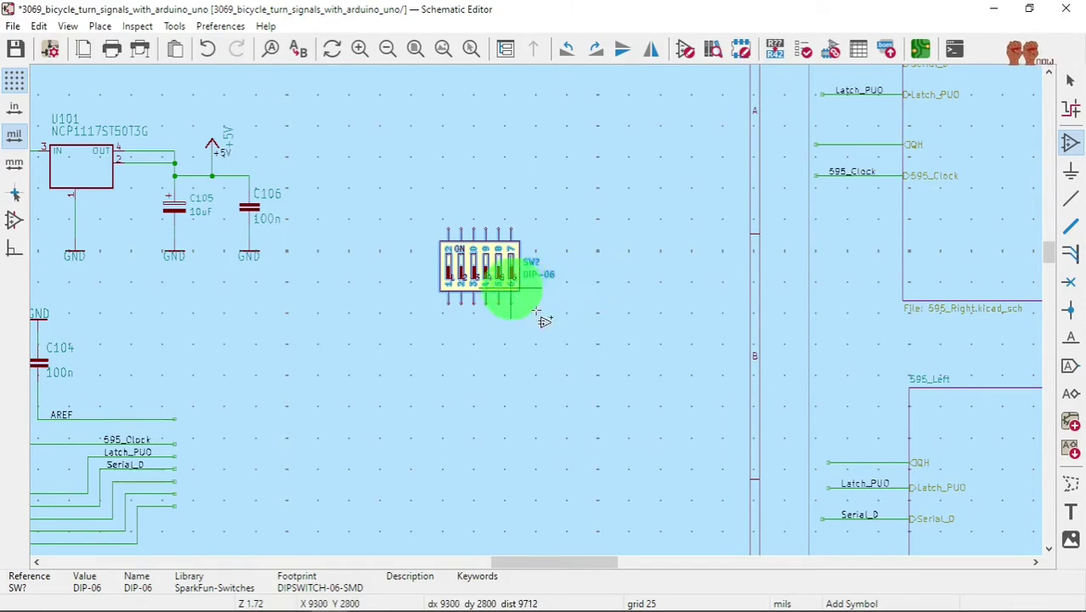
scroll(537, 313, up, 5)
scroll(520, 312, down, 3)
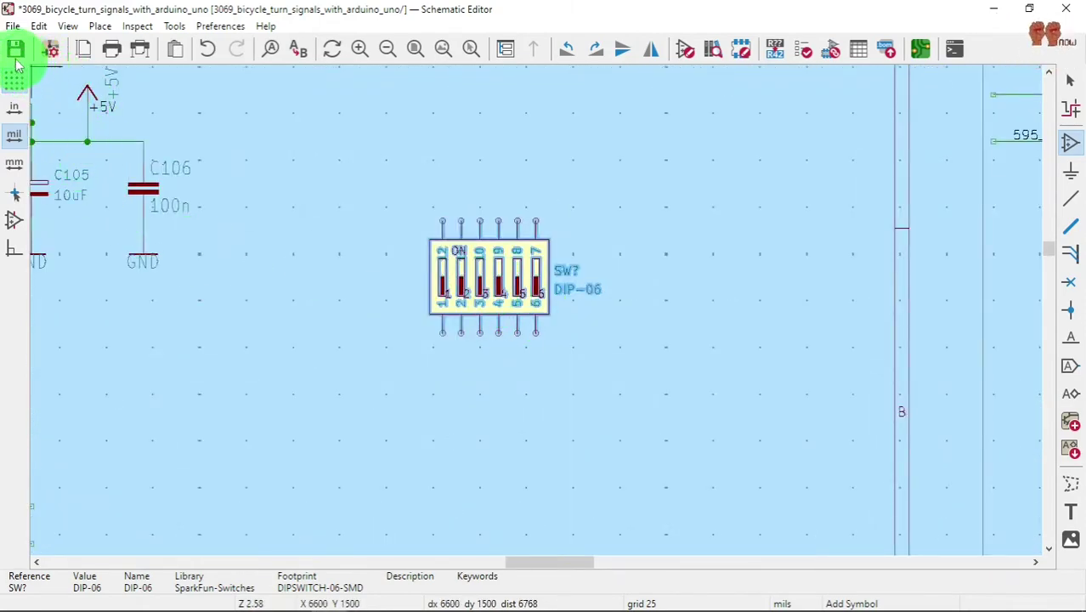
click(14, 53)
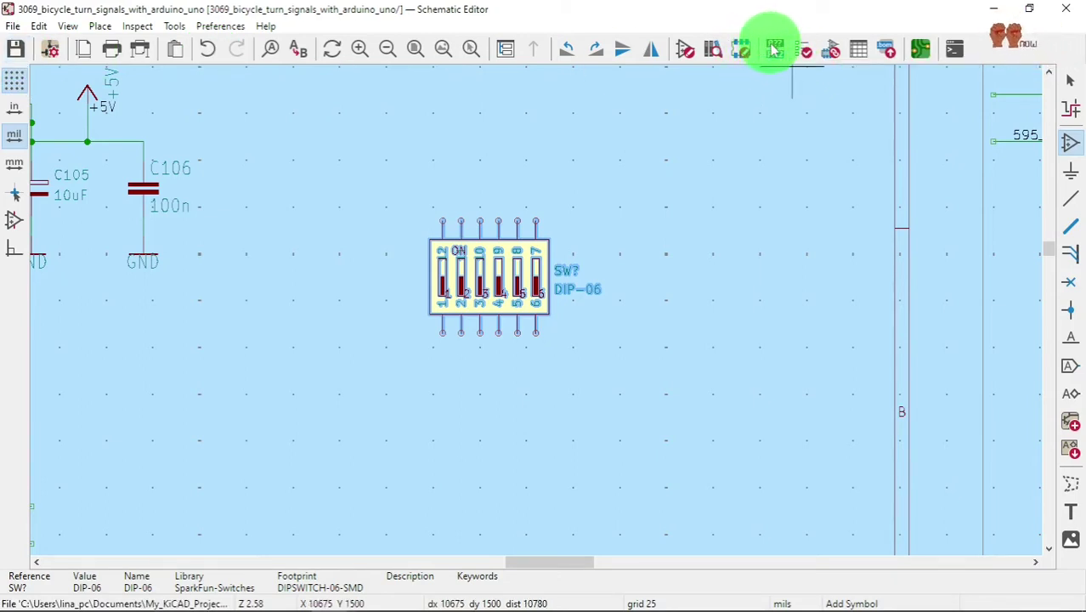
Inspect the placed DIP-06 symbol's properties and its schematic copy in the Symbol Editor, closing the editor without changes.
click(482, 289)
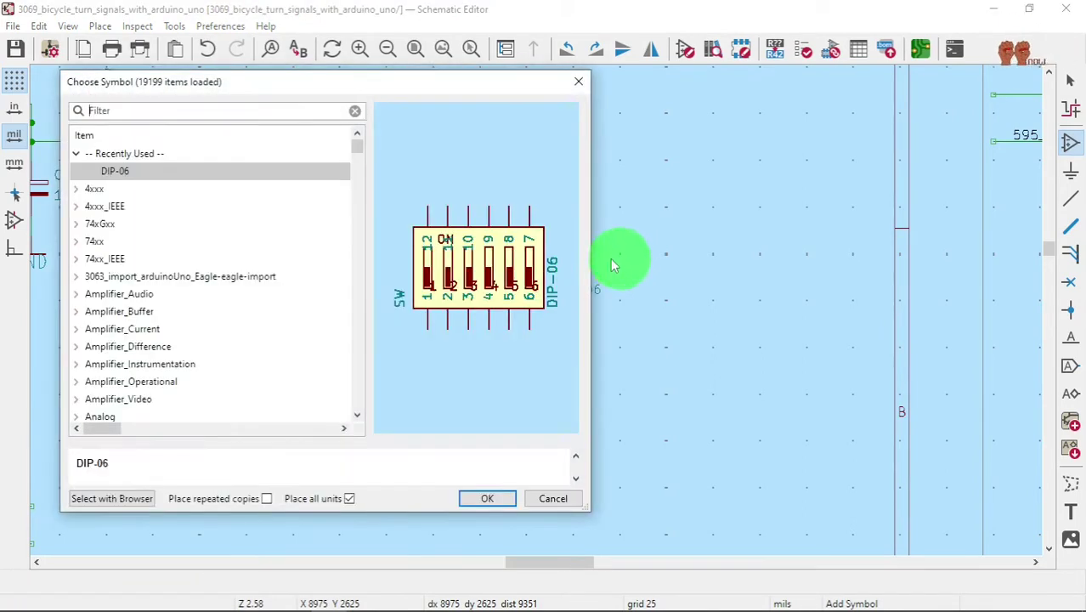
click(586, 82)
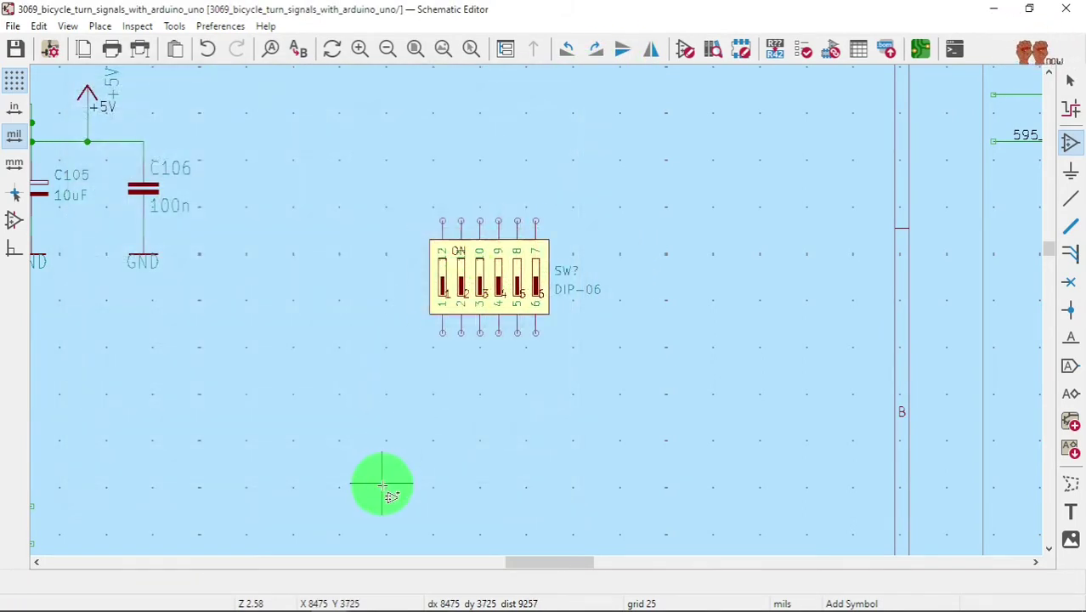
click(479, 273)
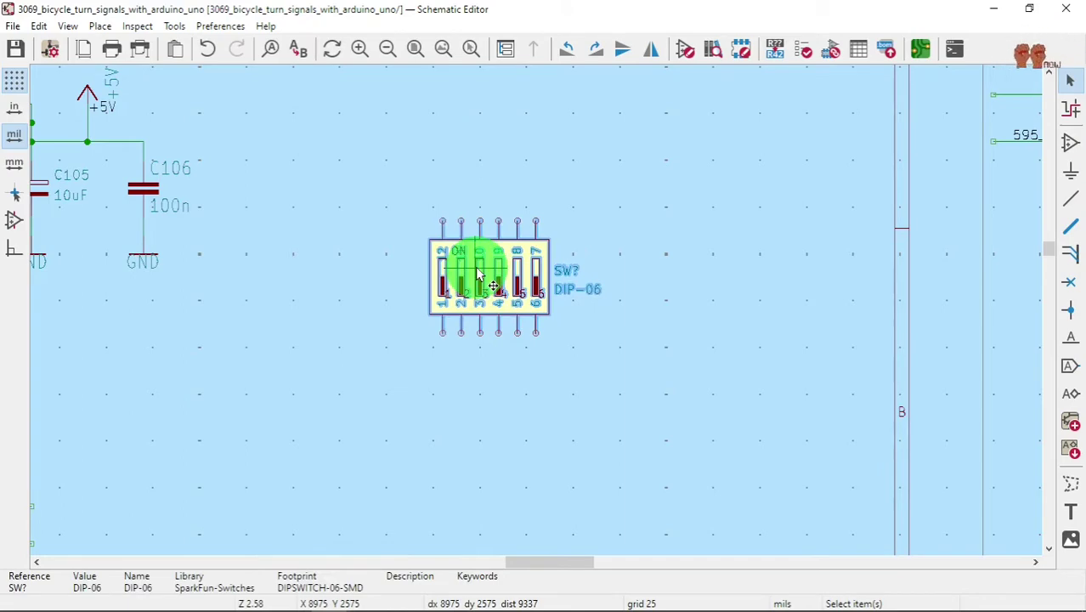
double_click(479, 273)
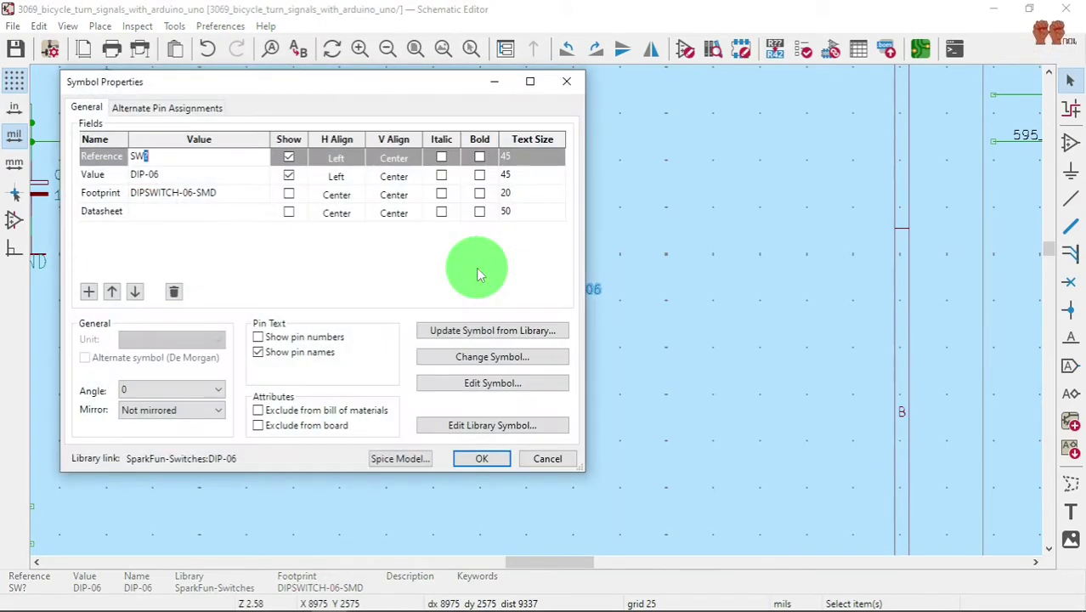
click(520, 386)
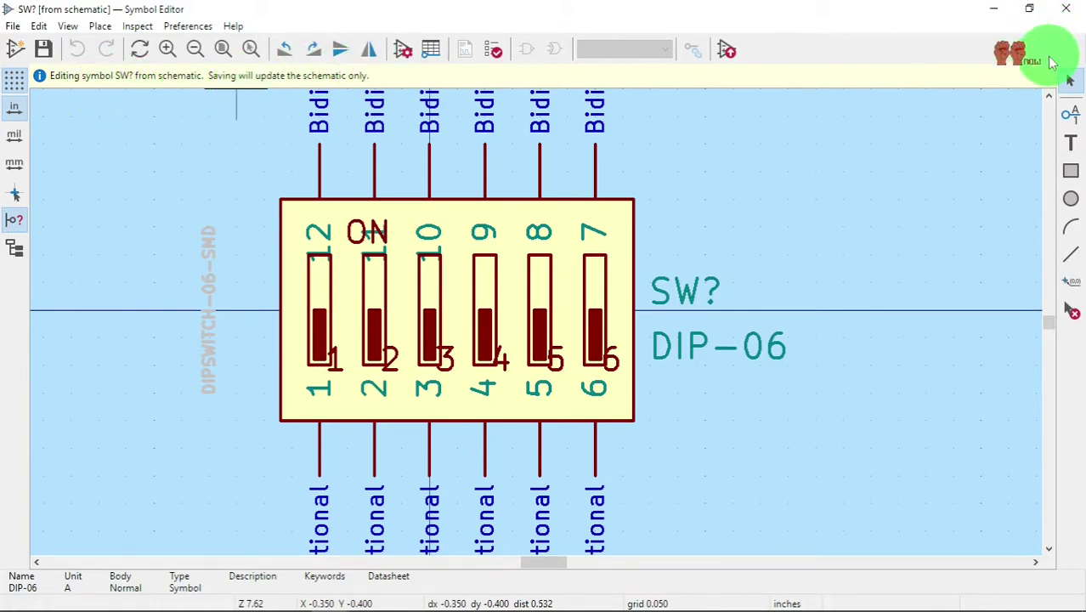
click(1075, 9)
View the placed switch's library version in the Symbol Editor, collapse SparkFun-Switches in the library tree and close the editor.
click(497, 291)
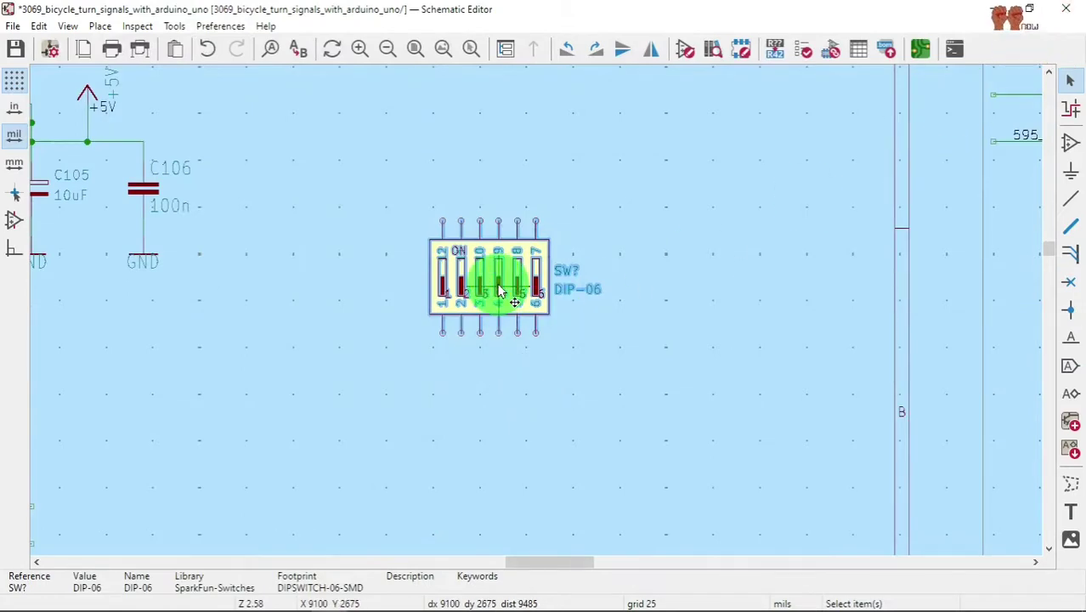
double_click(503, 285)
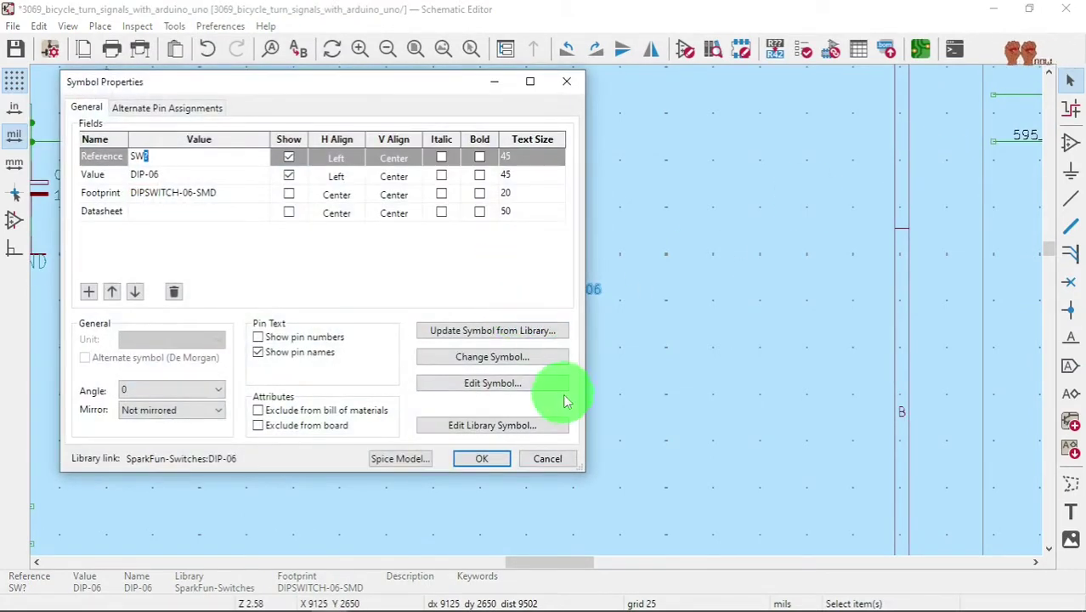
click(491, 425)
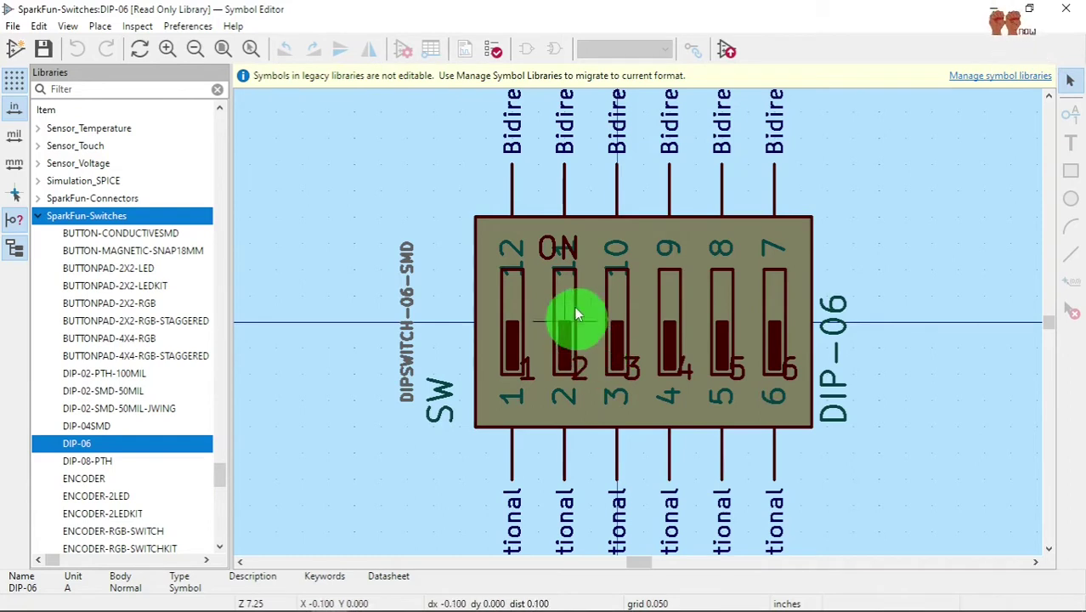
click(39, 217)
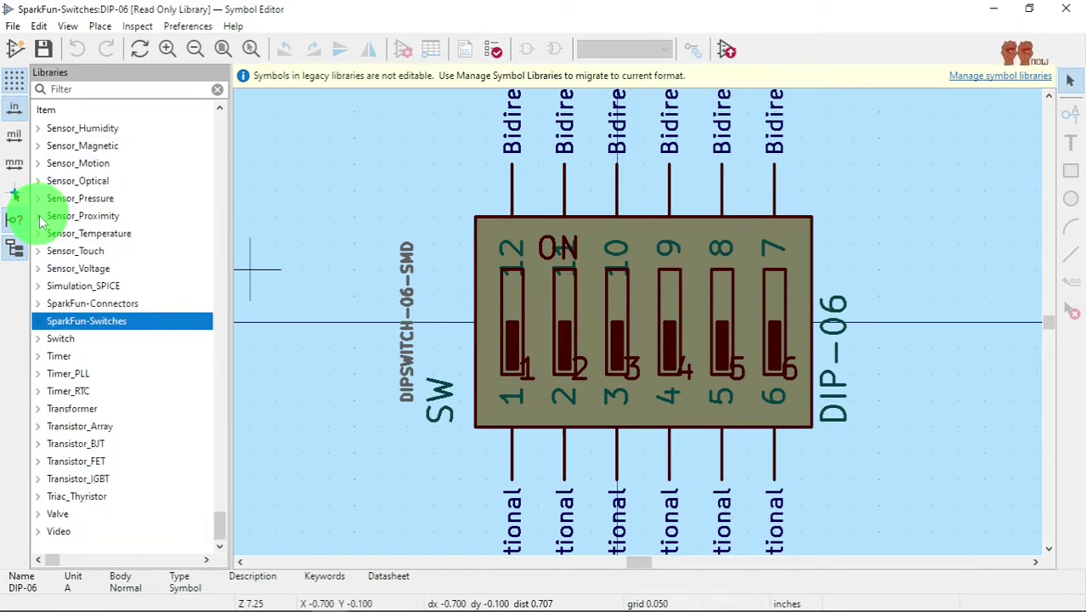
click(1065, 9)
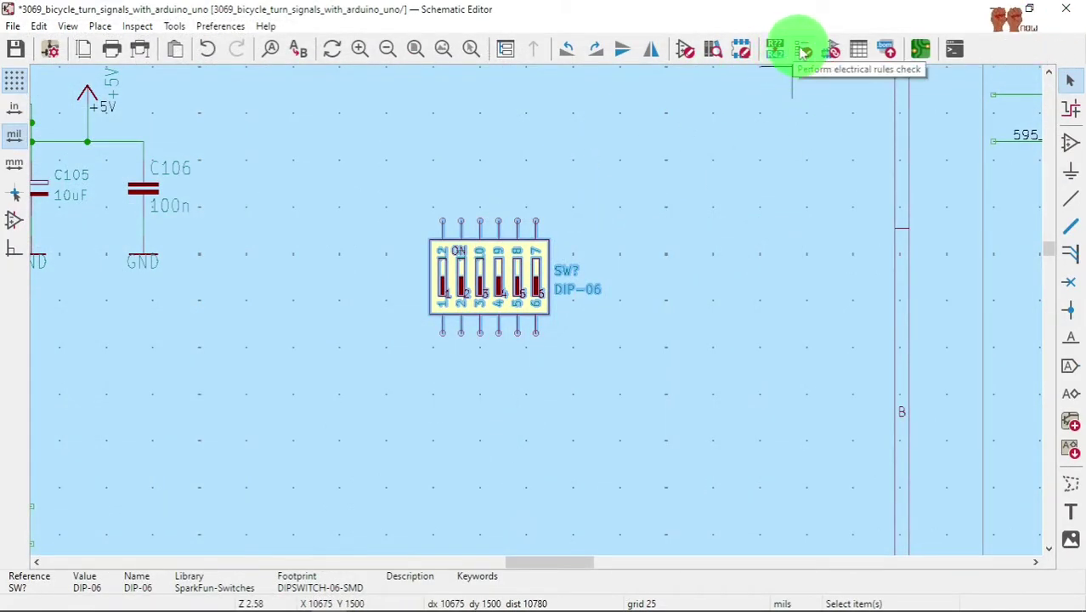
Annotate the entire schematic, numbering from the first free after sheet number X 100, and save it.
click(807, 51)
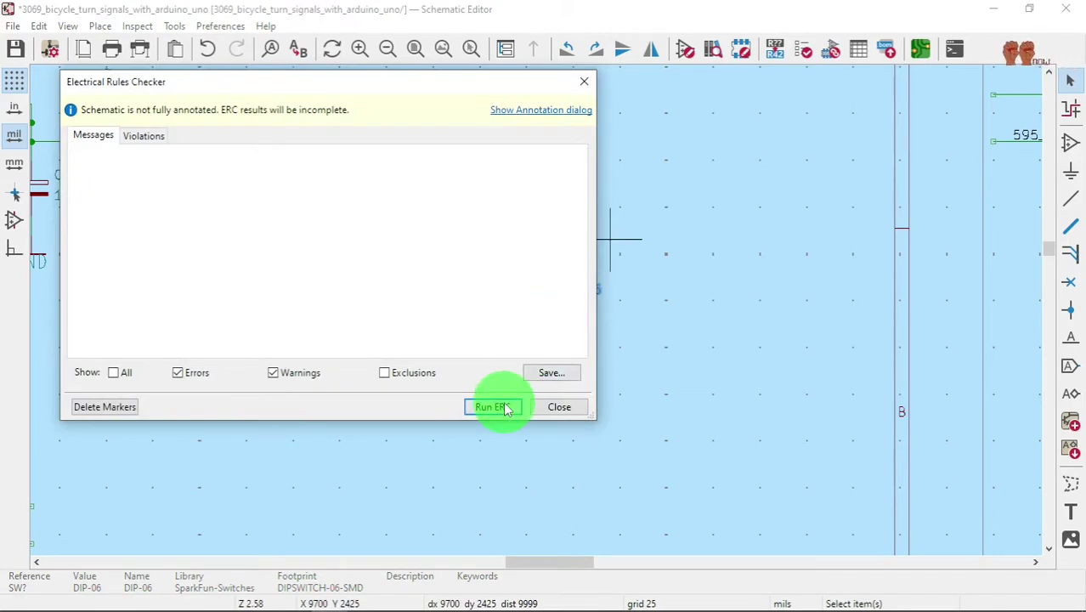
click(560, 407)
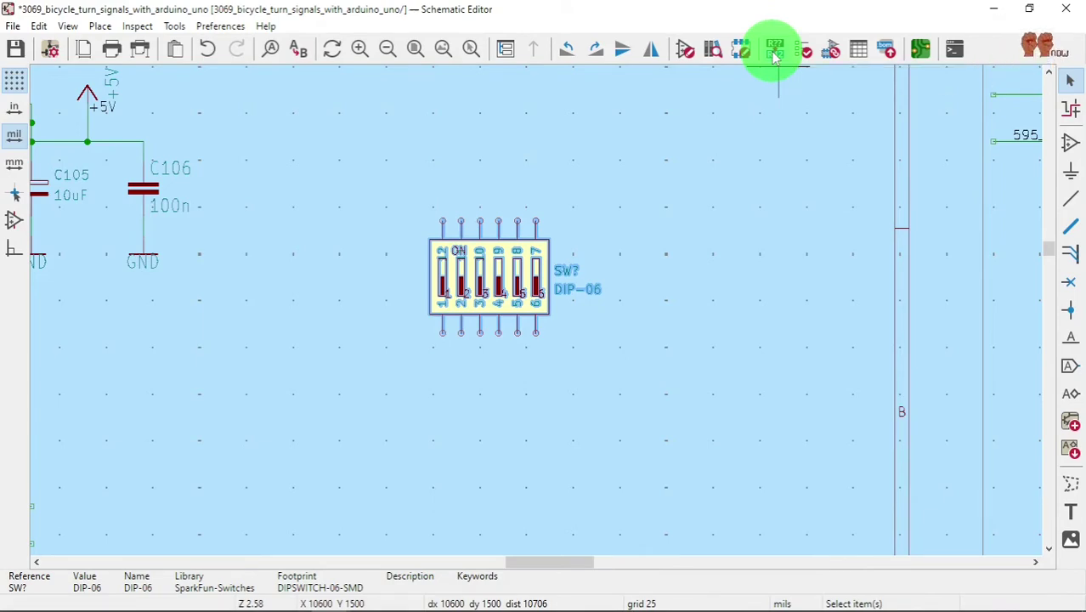
click(774, 51)
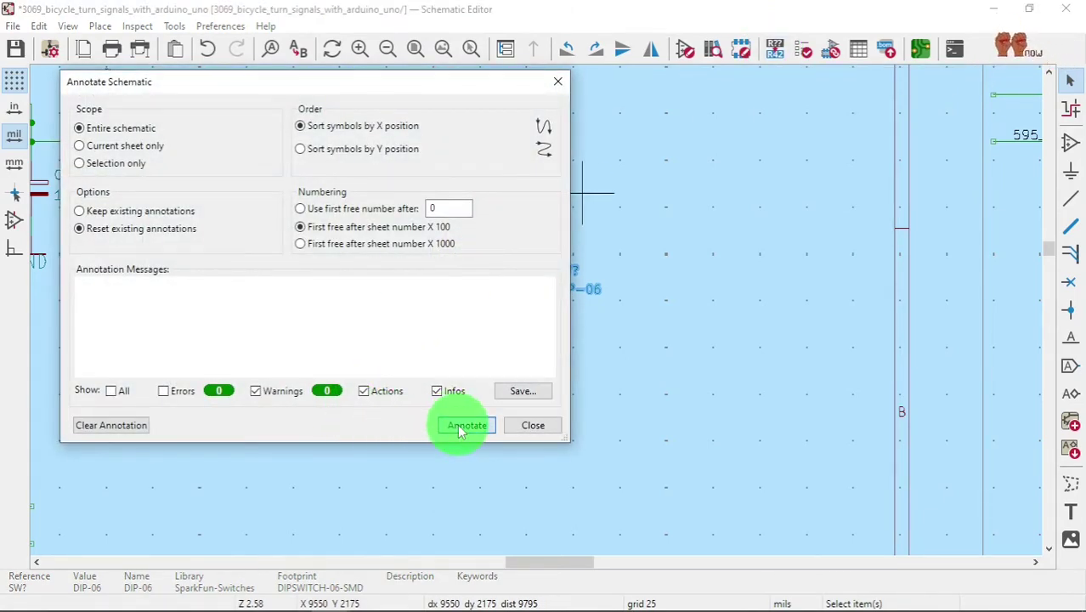
click(532, 425)
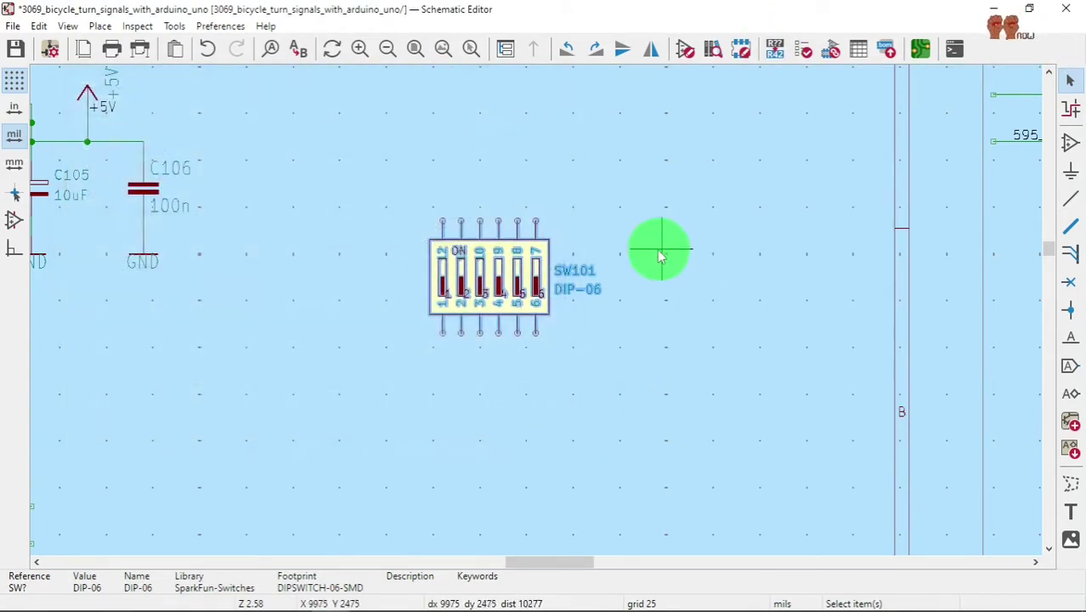
click(16, 51)
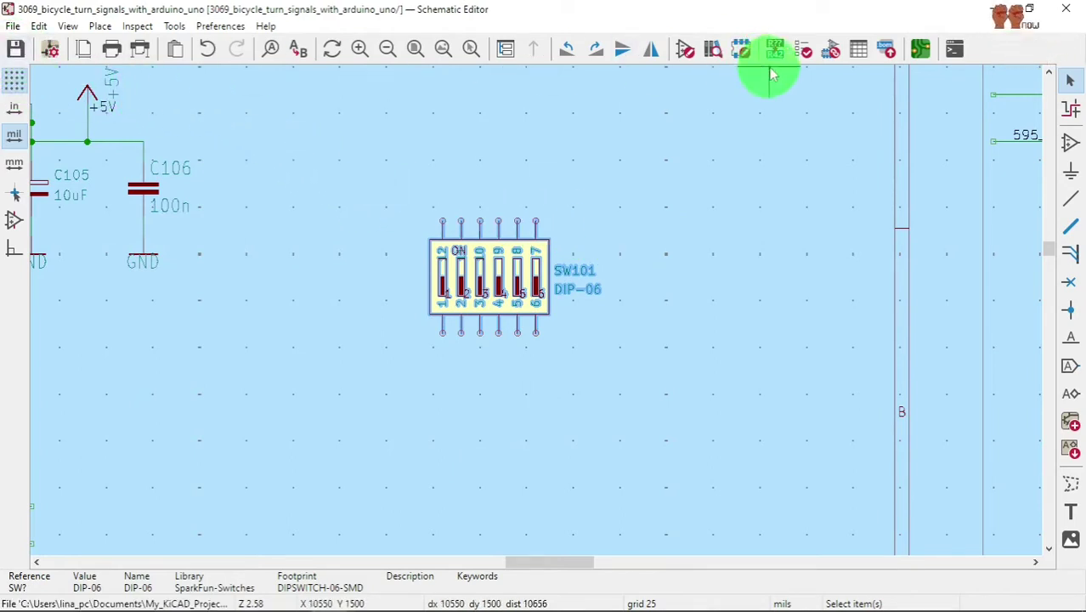
Update the PCB from the schematic, deleting footprints with no symbols and replacing footprints with those specified in the schematic.
click(222, 27)
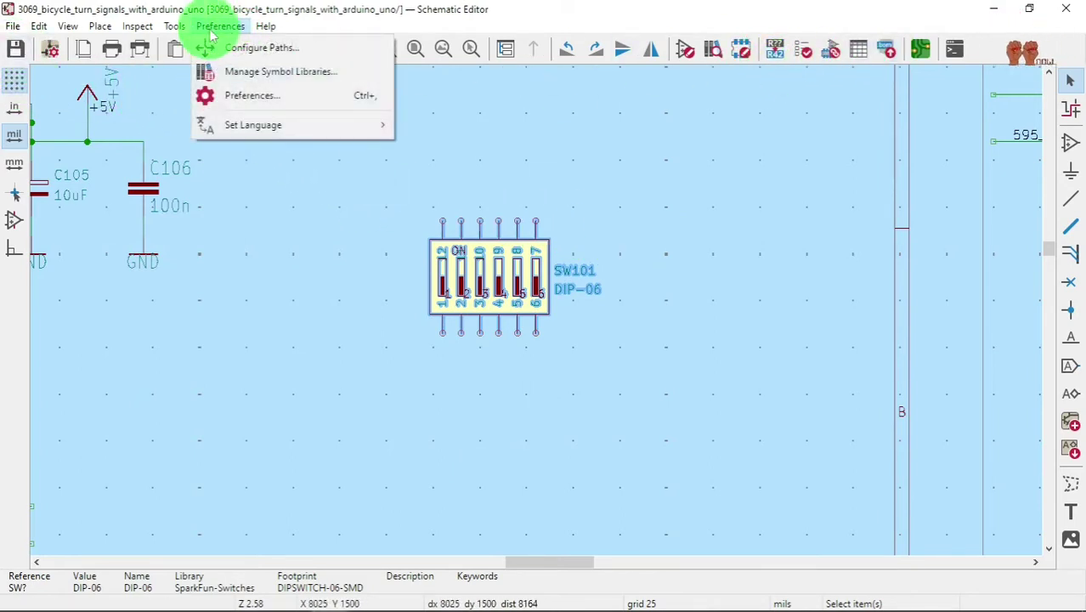
click(174, 27)
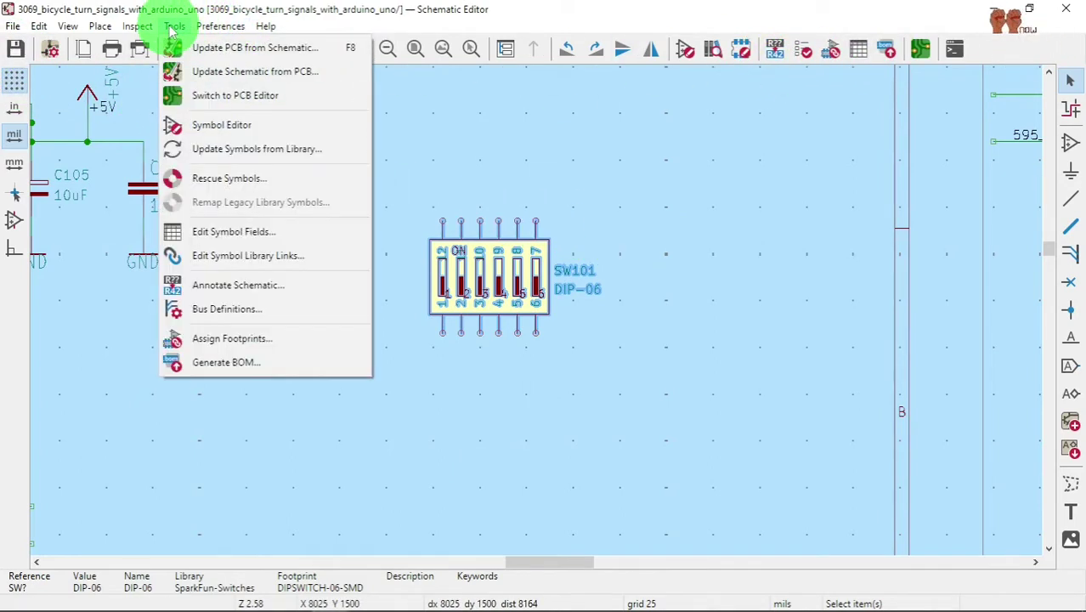
click(219, 49)
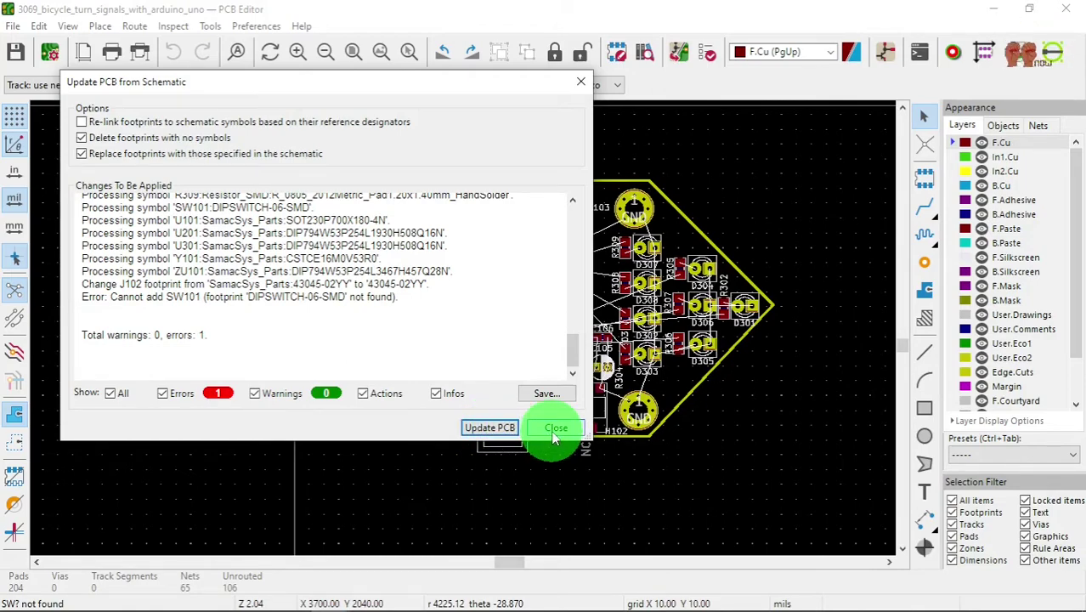
click(491, 428)
click(553, 427)
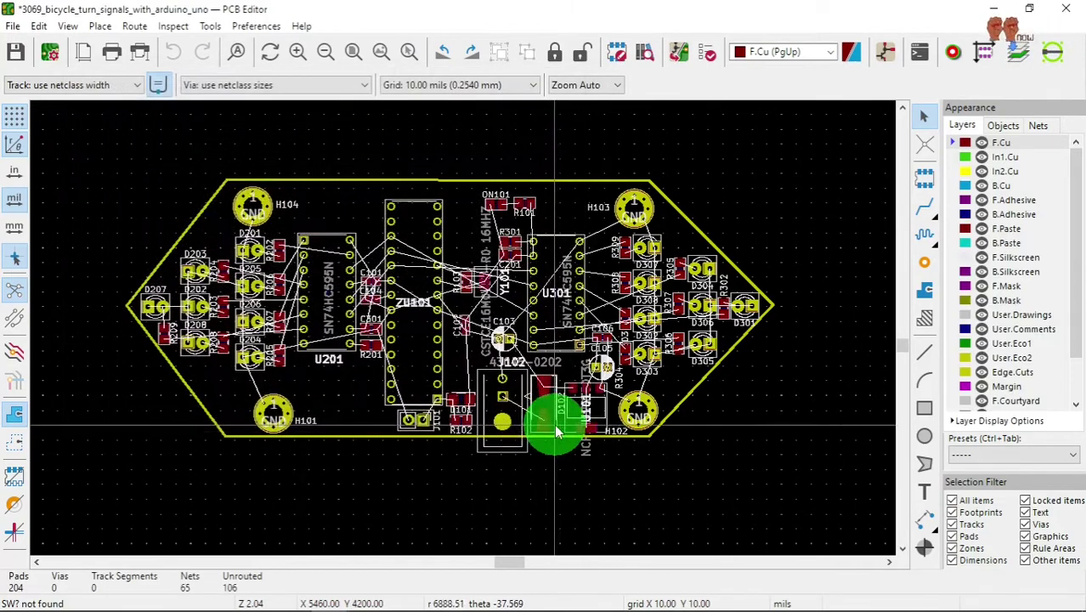
click(436, 273)
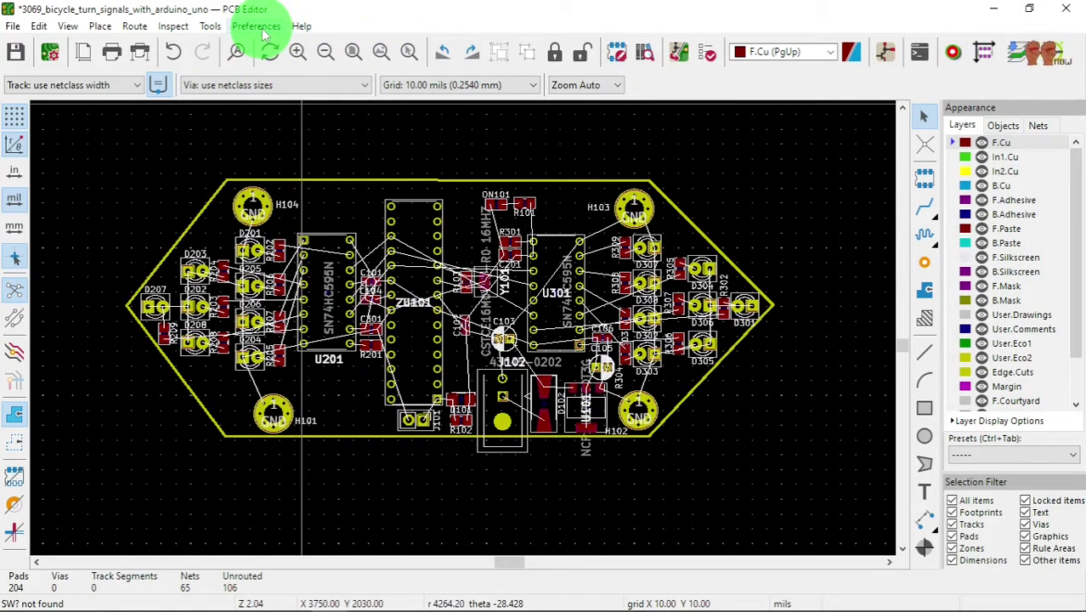
Return to the Schematic Editor and check the footprint assigned in SW101's symbol properties without changing it.
click(992, 8)
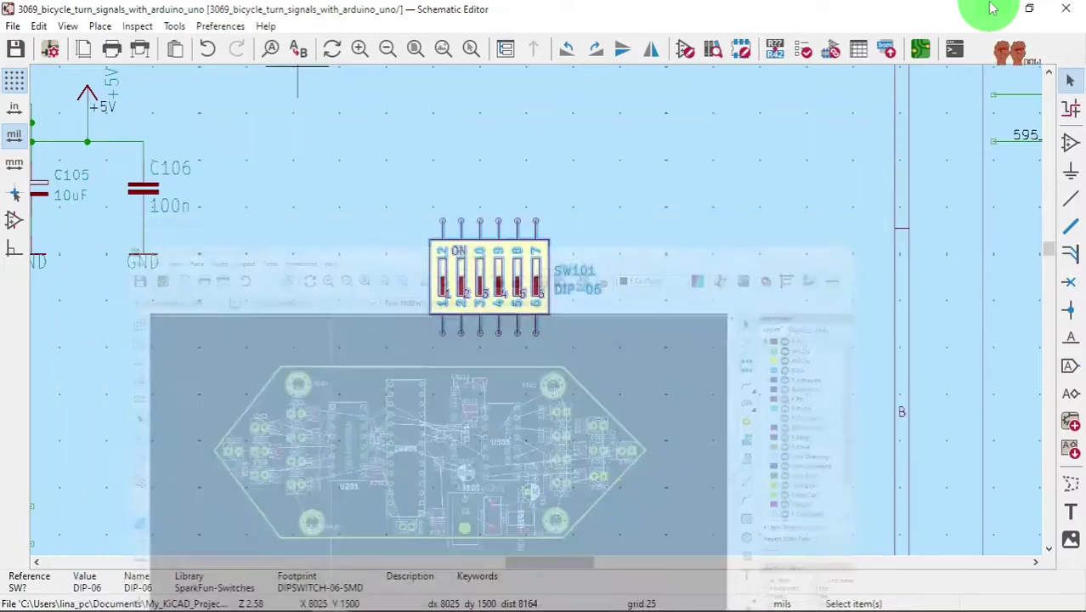
double_click(494, 279)
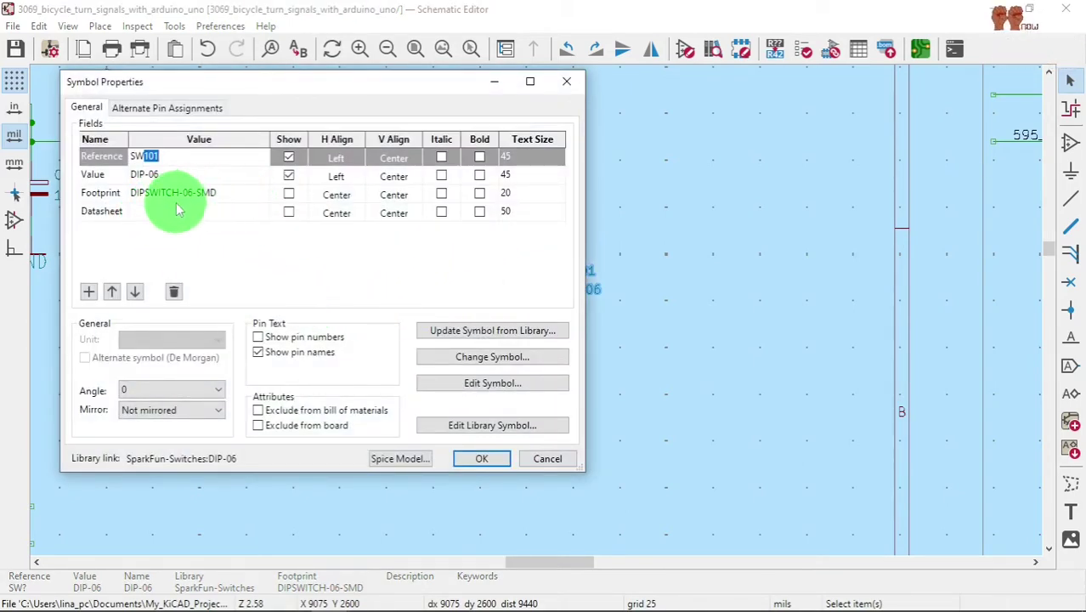
click(552, 457)
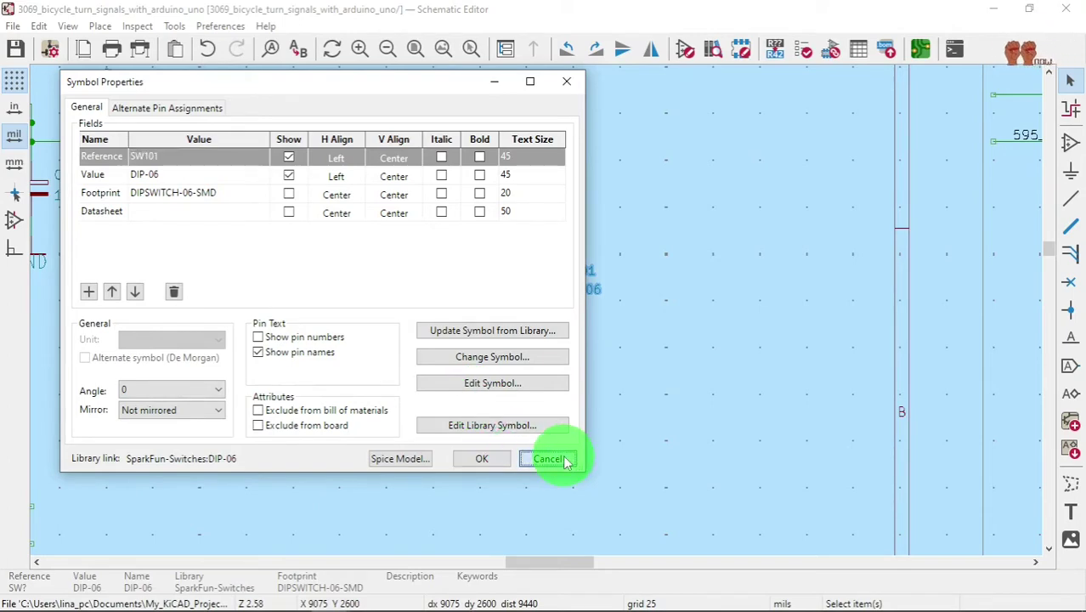
Switch to the PCB Editor and open the footprint library manager from the Footprint Editor.
click(920, 49)
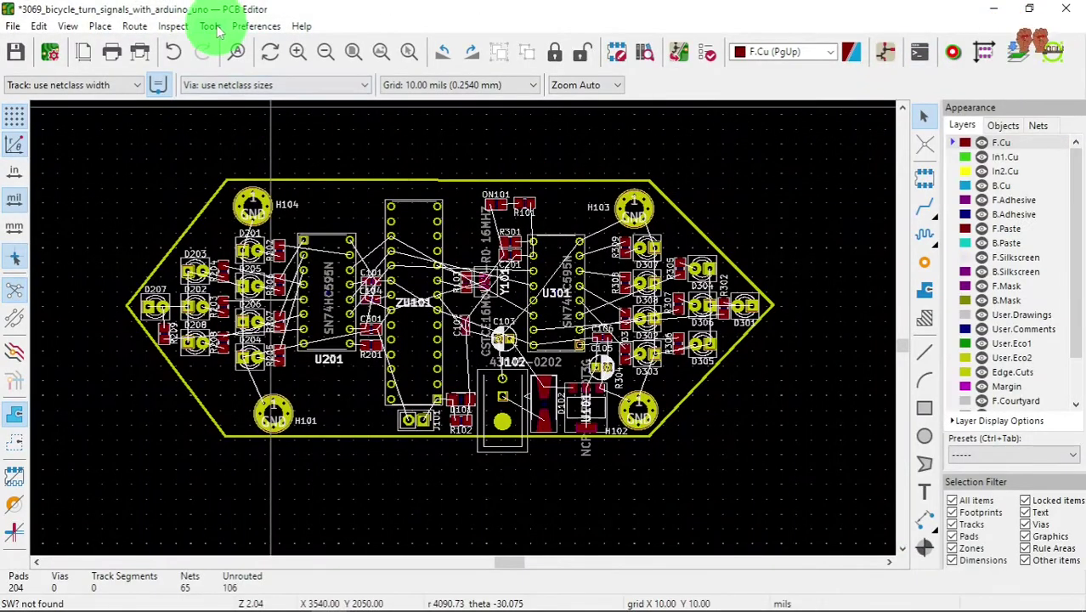
click(211, 28)
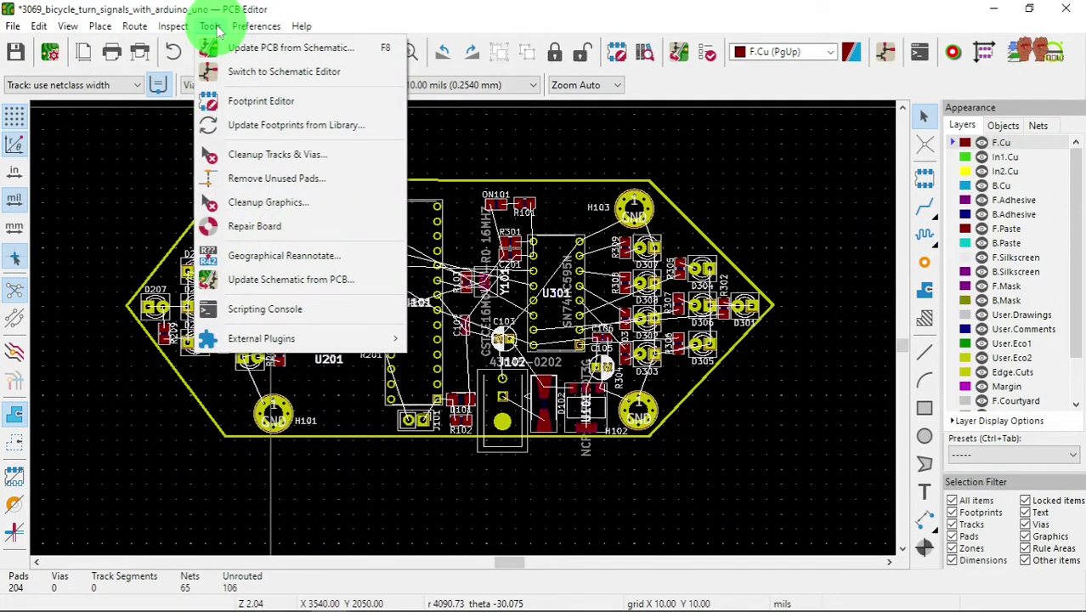
click(283, 106)
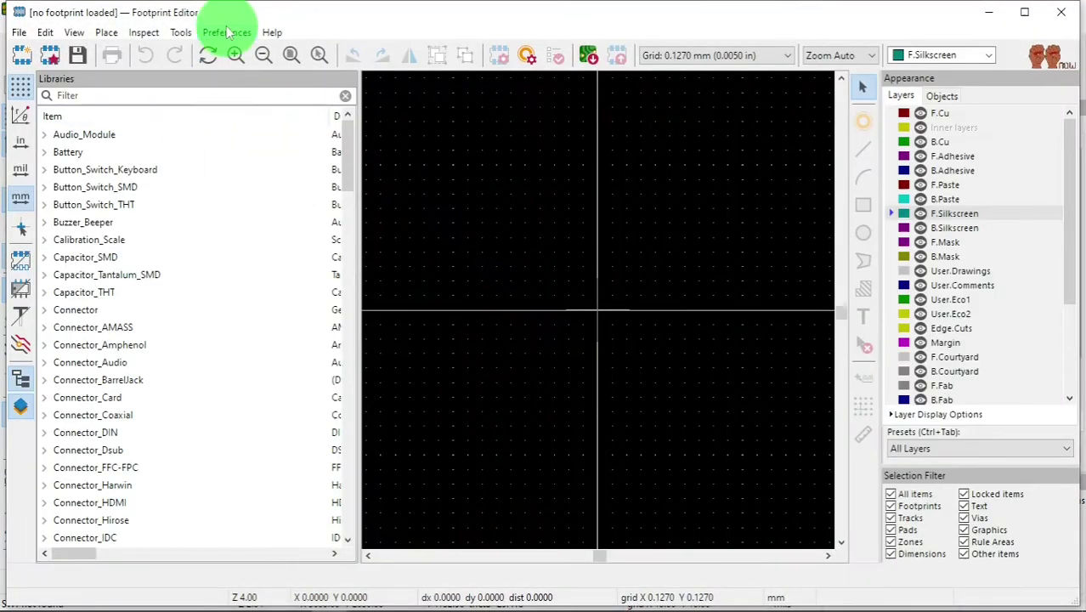
click(226, 32)
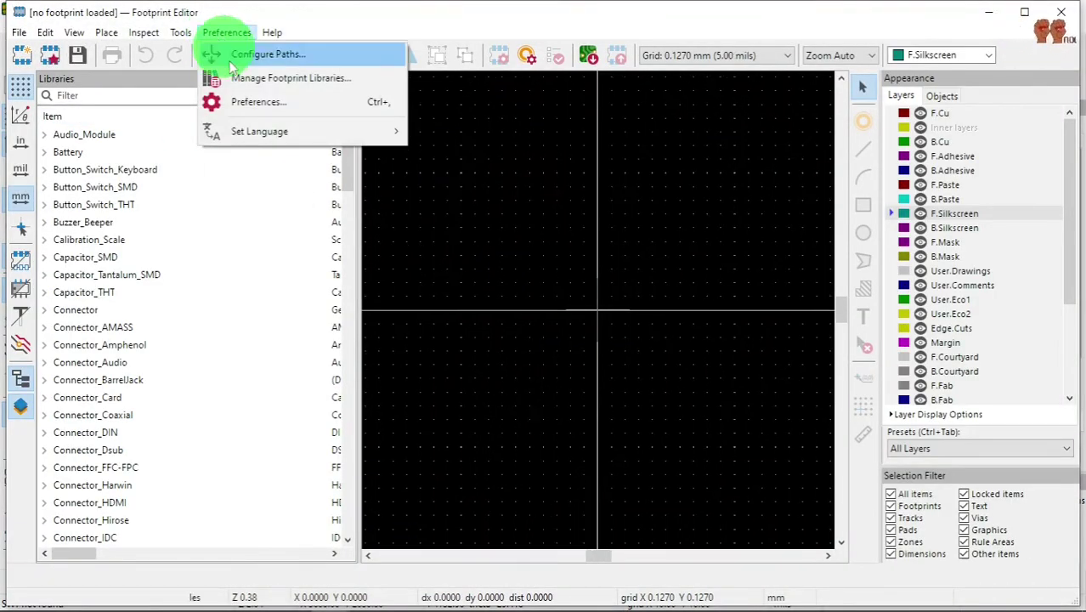
click(251, 84)
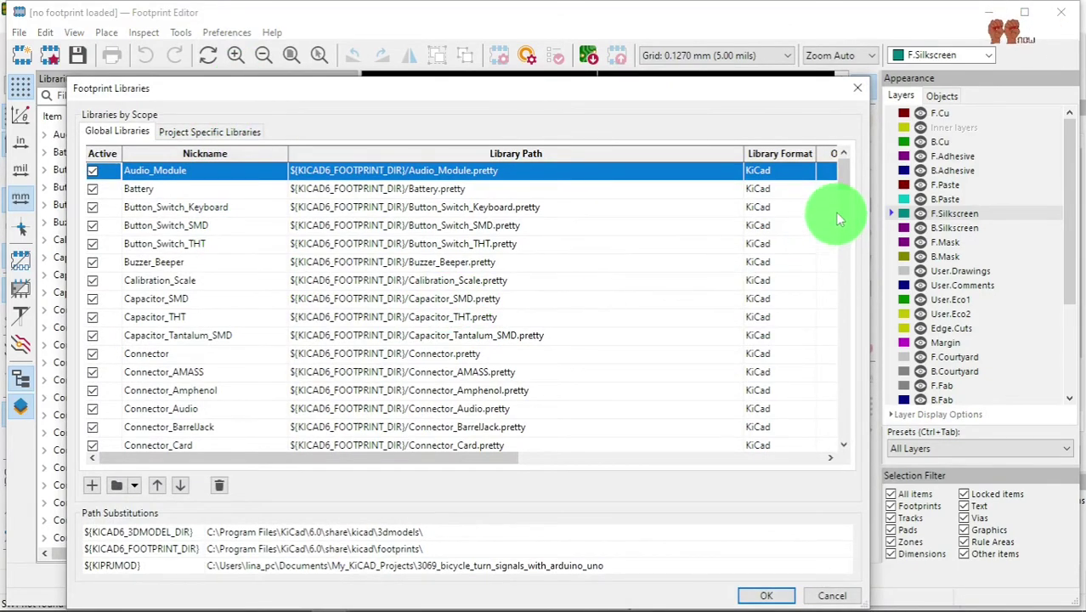
Add Sparkfun_Switches.pretty from the Footprints folder of SparkFun-KiCad-Libraries-master to the global footprint libraries.
drag(843, 185, 844, 338)
click(117, 485)
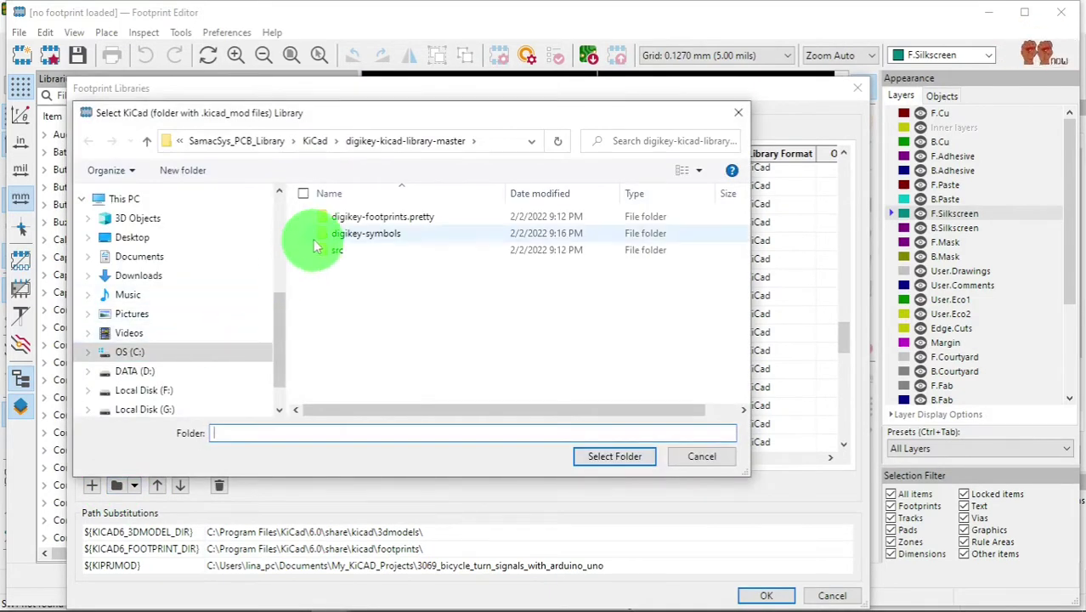
click(316, 142)
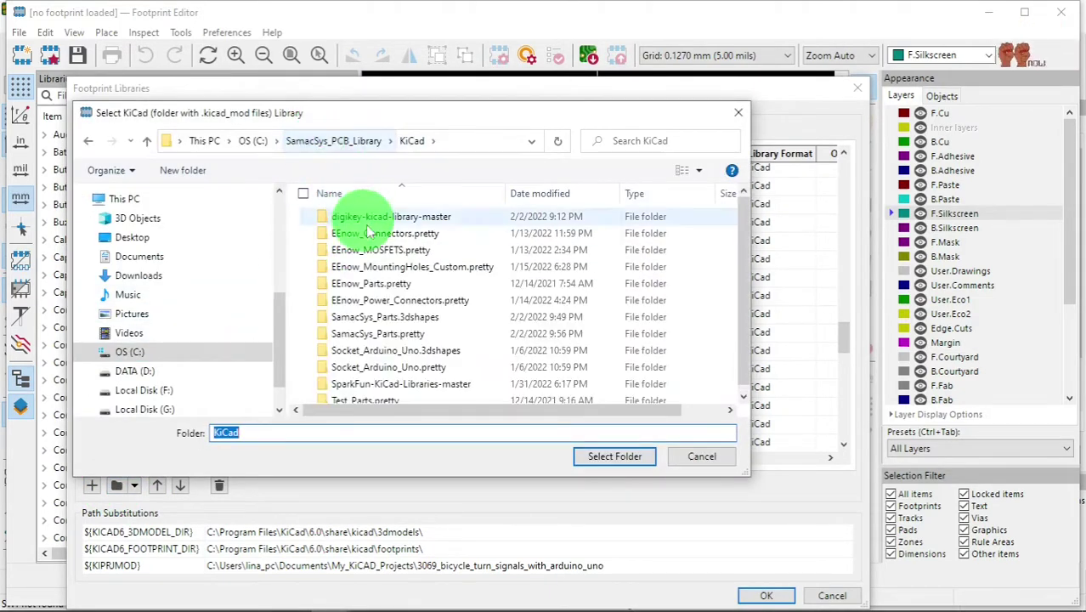
double_click(437, 383)
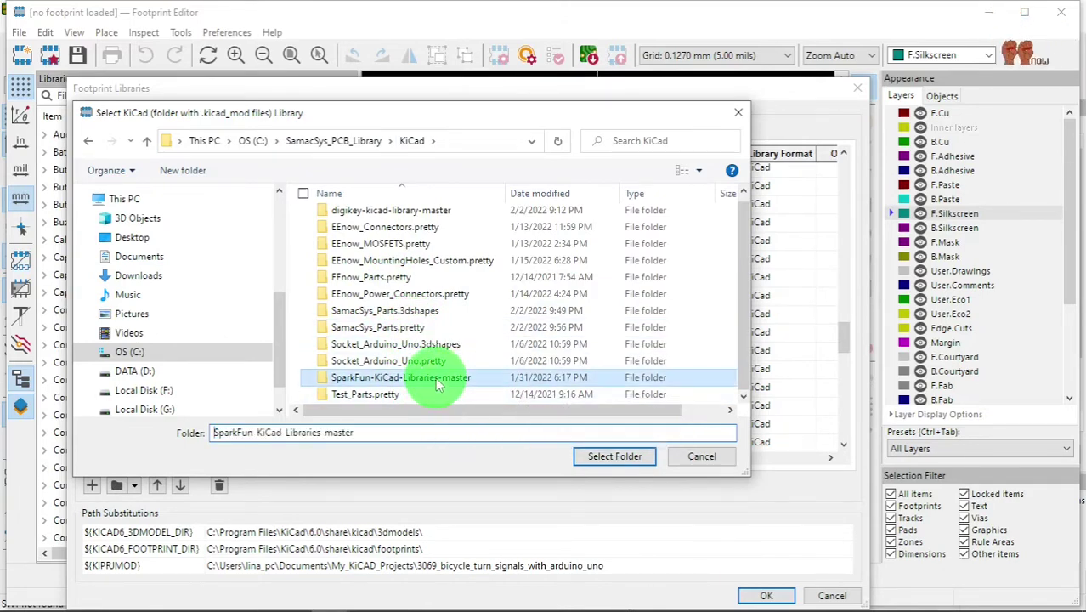
double_click(374, 242)
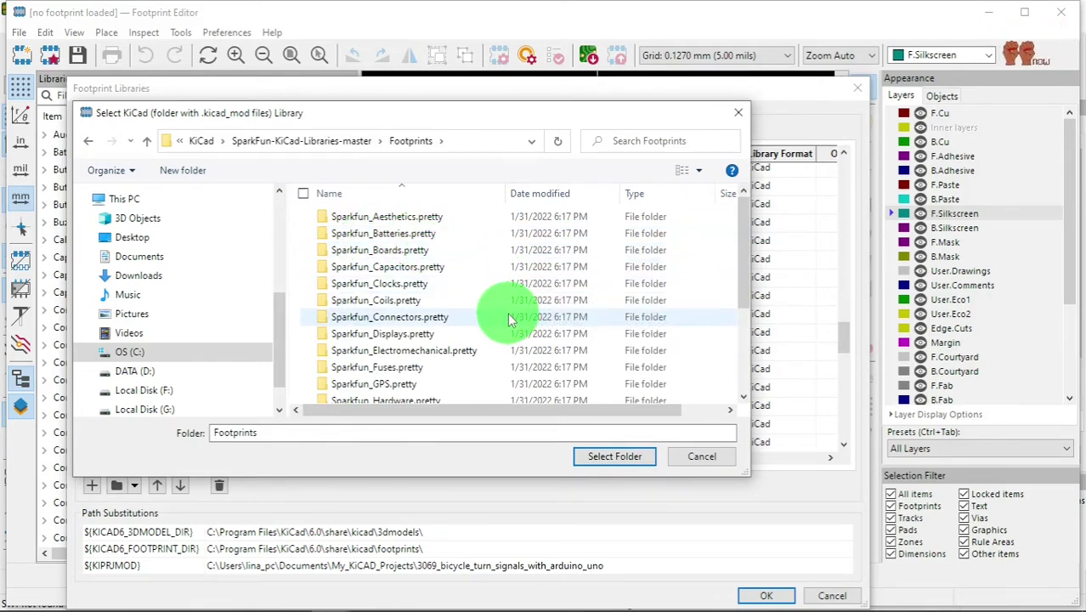
scroll(508, 319, down, 3)
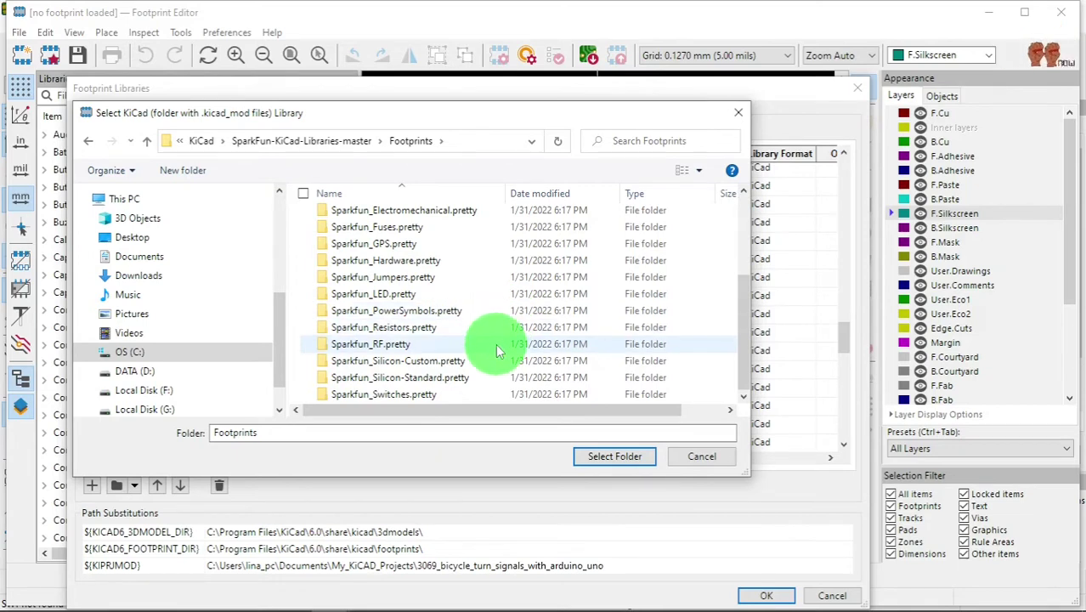
click(481, 395)
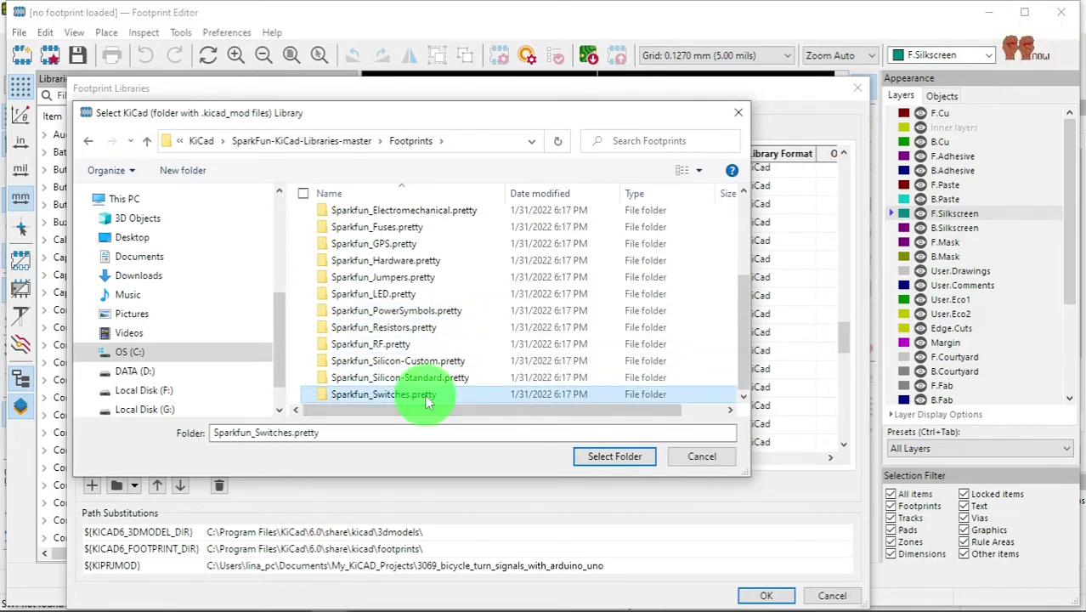
click(619, 455)
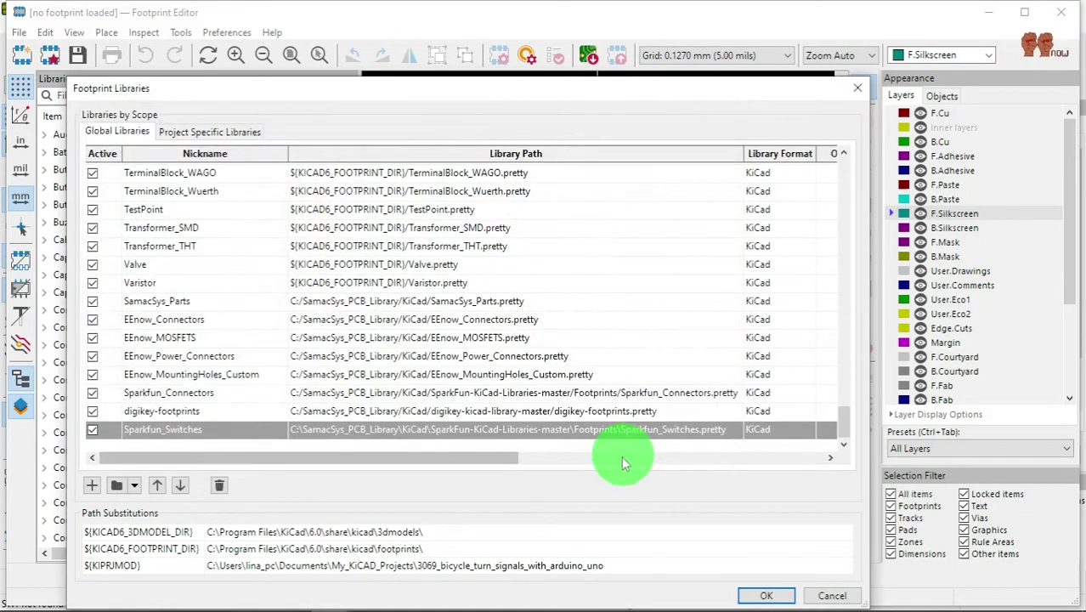
click(780, 597)
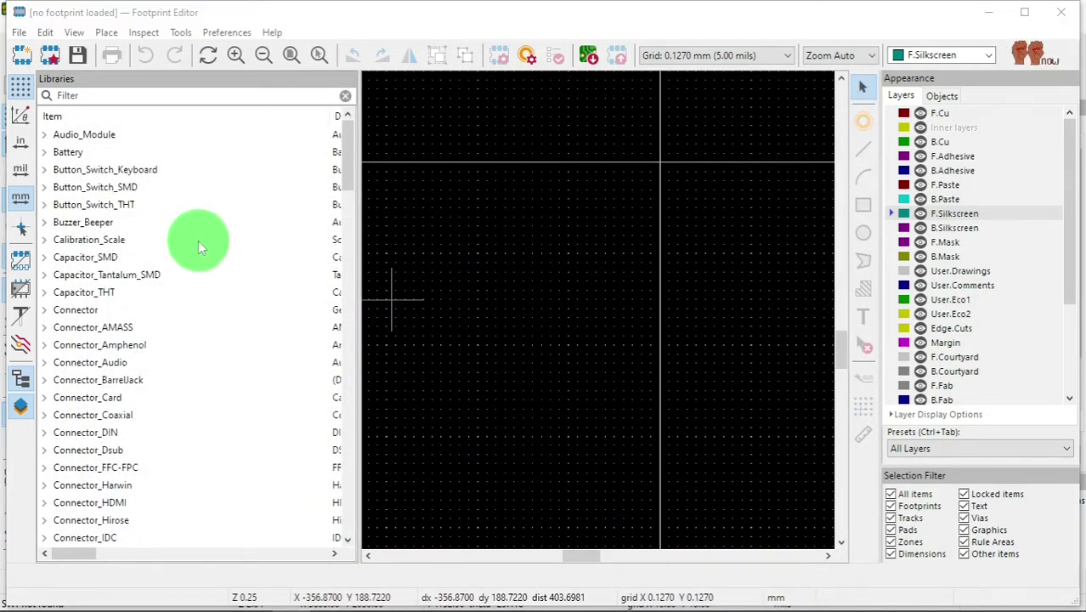
Find Sparkfun_Switches in the footprint library tree, look through its footprints, collapse it and close the Footprint Editor.
scroll(191, 252, down, 3)
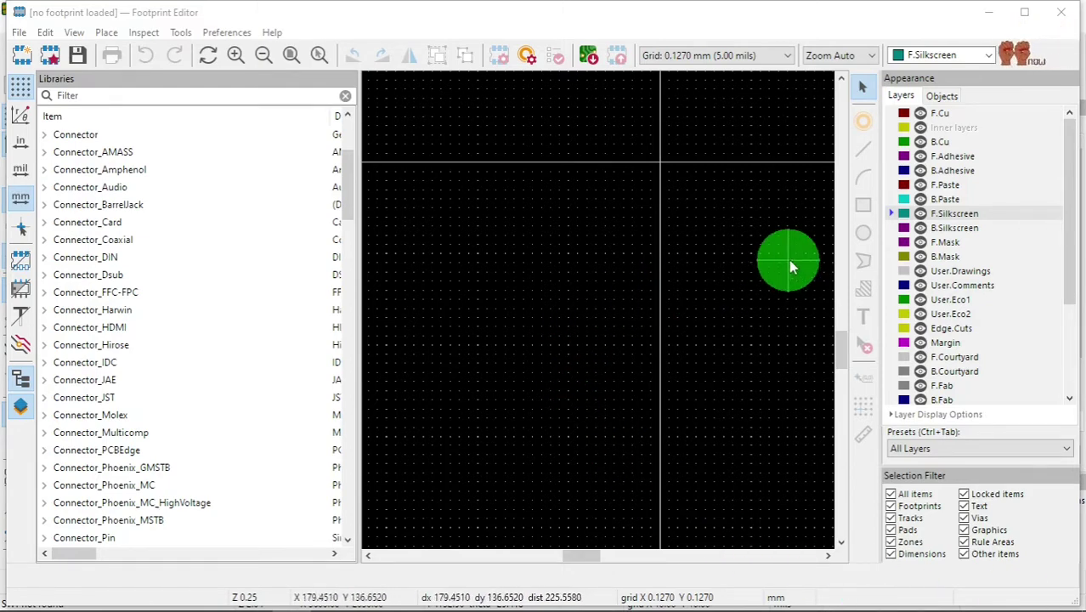
click(842, 289)
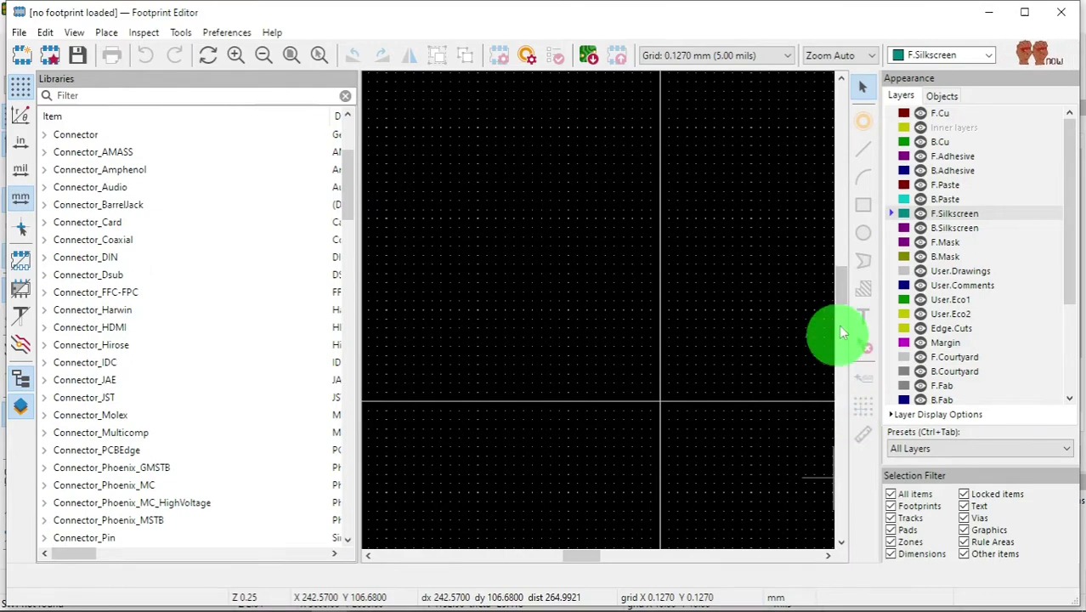
click(841, 310)
drag(348, 187, 346, 486)
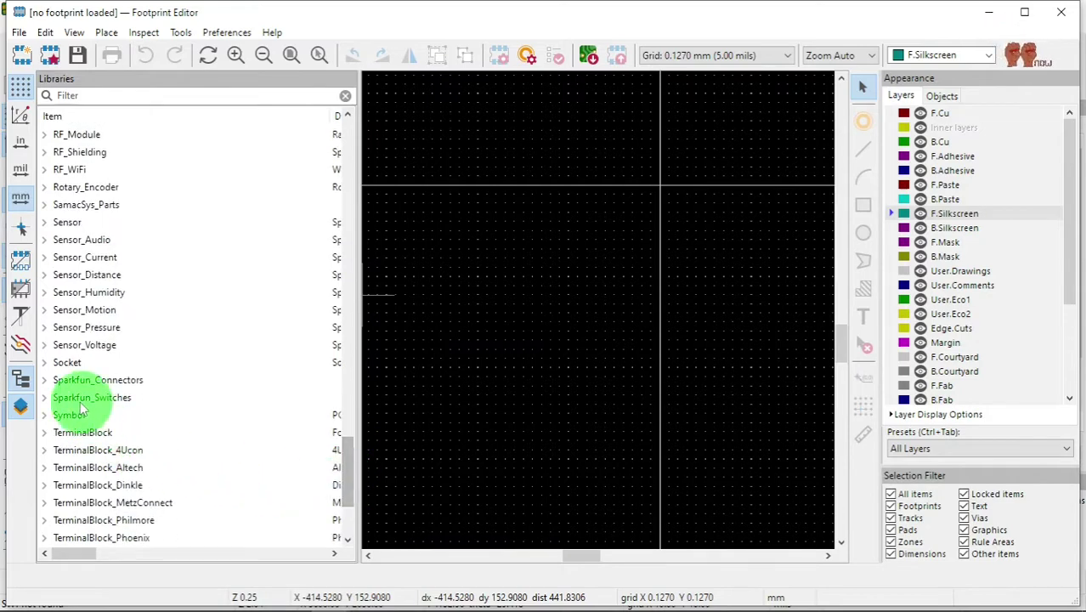
click(44, 398)
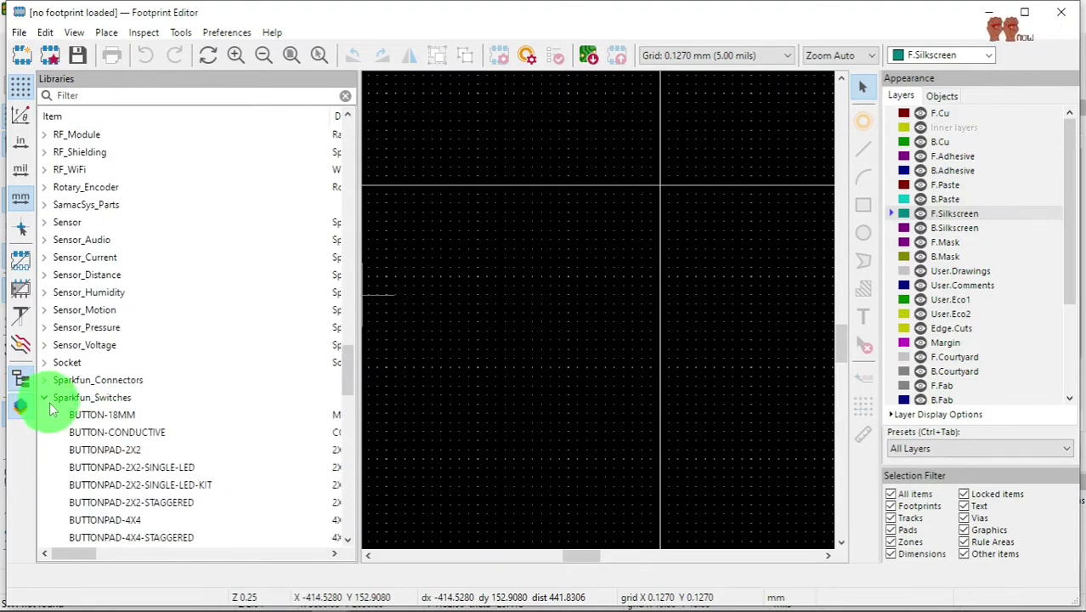
click(44, 397)
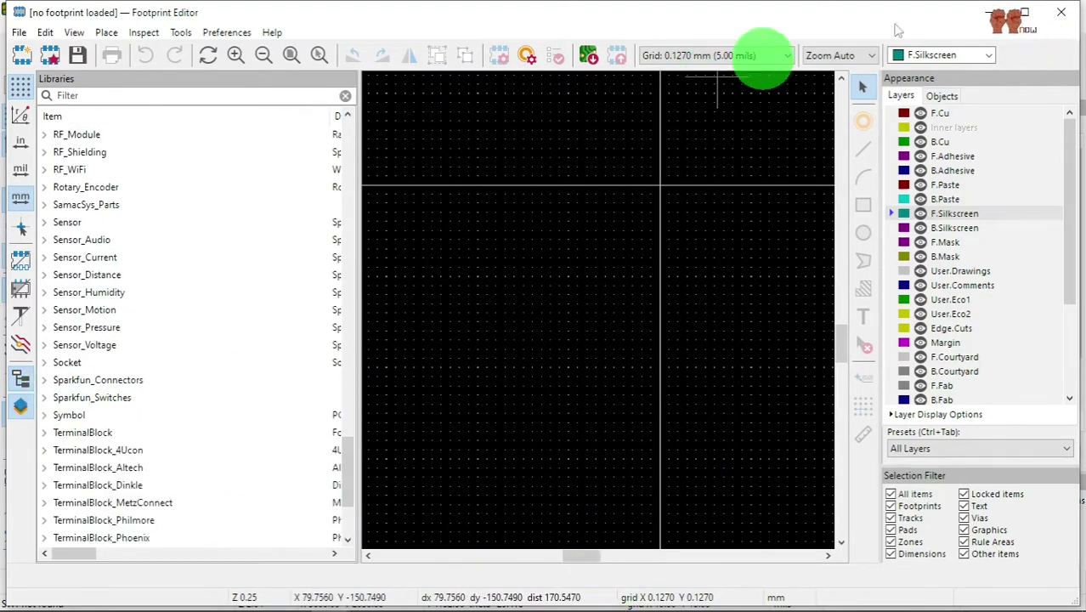
click(1062, 15)
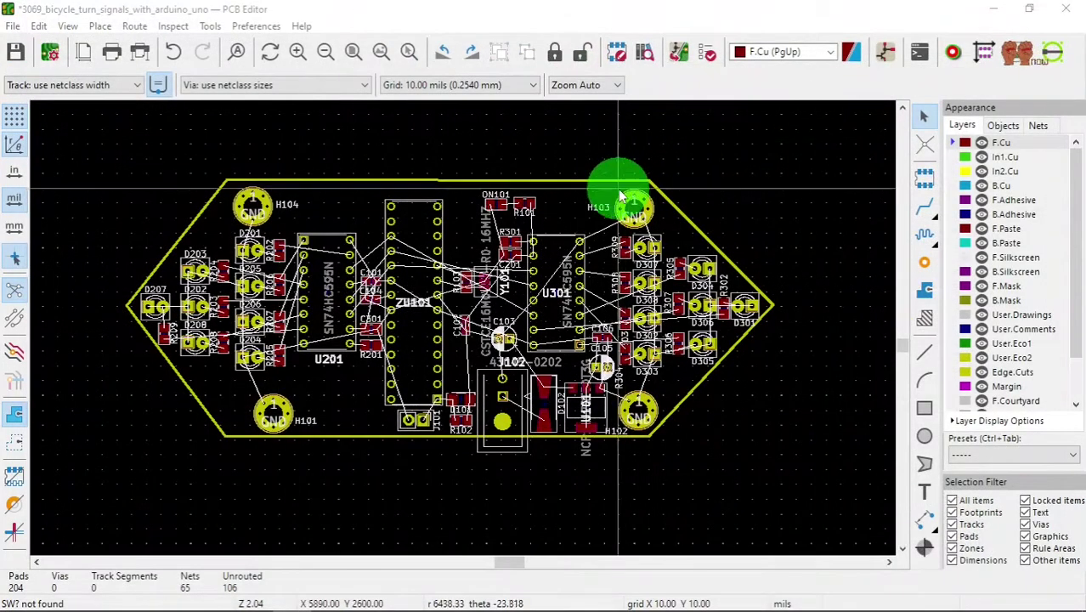
Return to the schematic and update the PCB from it to add the SW101 footprint.
click(883, 54)
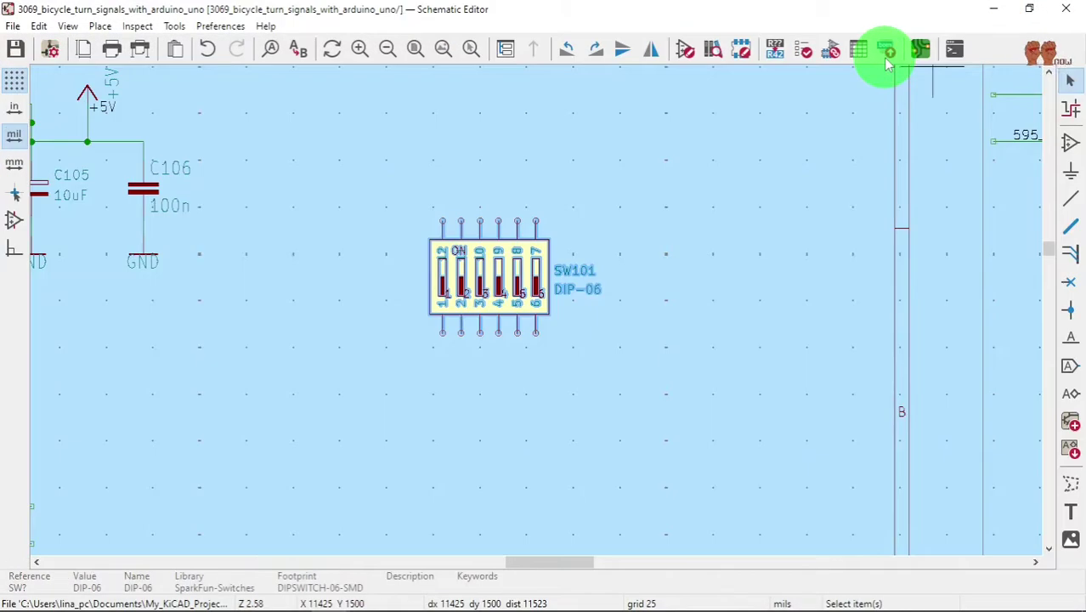
click(174, 25)
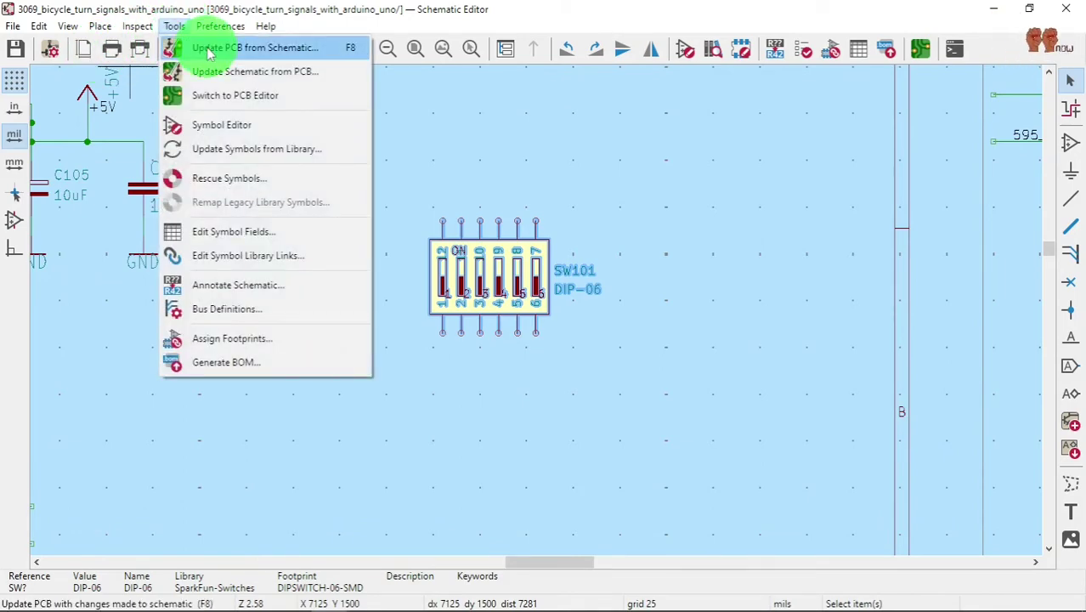
click(209, 51)
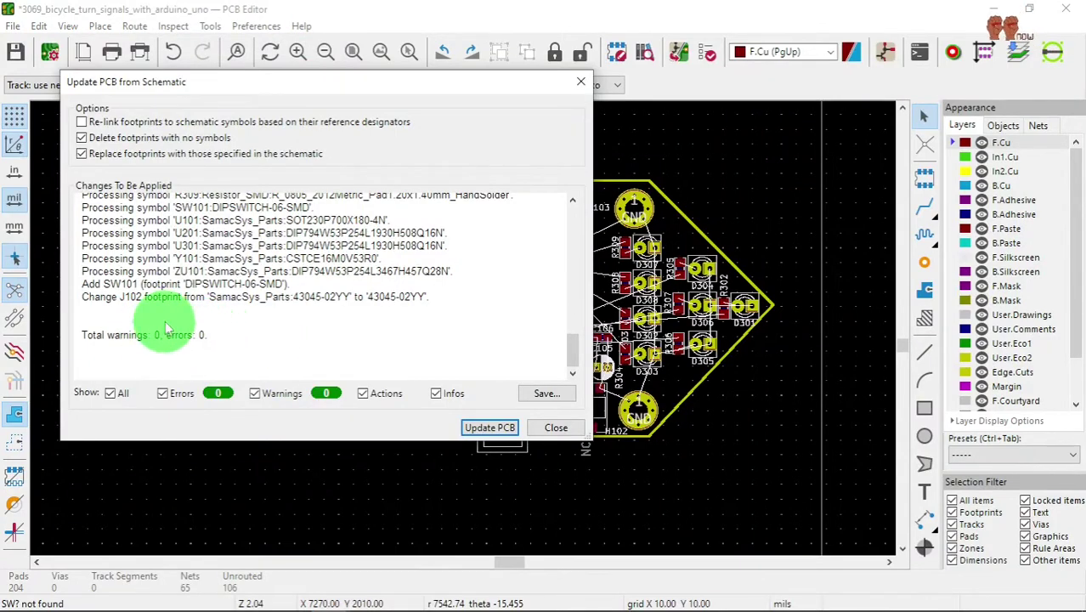
click(493, 427)
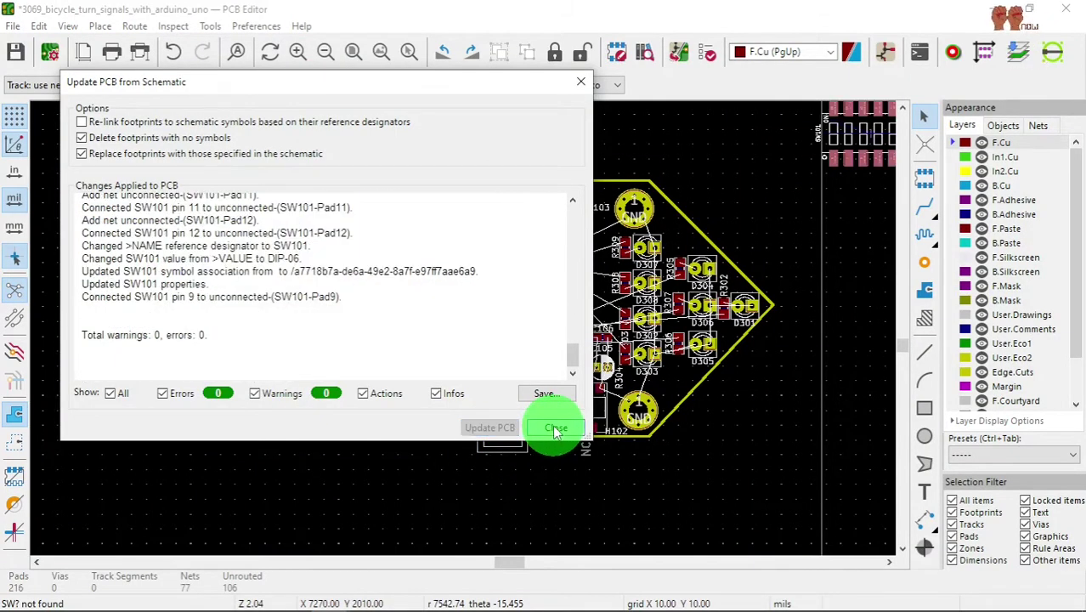
click(555, 427)
Place the SW101 DIP switch footprint below the board outline, under H101 and J101.
scroll(473, 534, up, 5)
scroll(463, 334, down, 3)
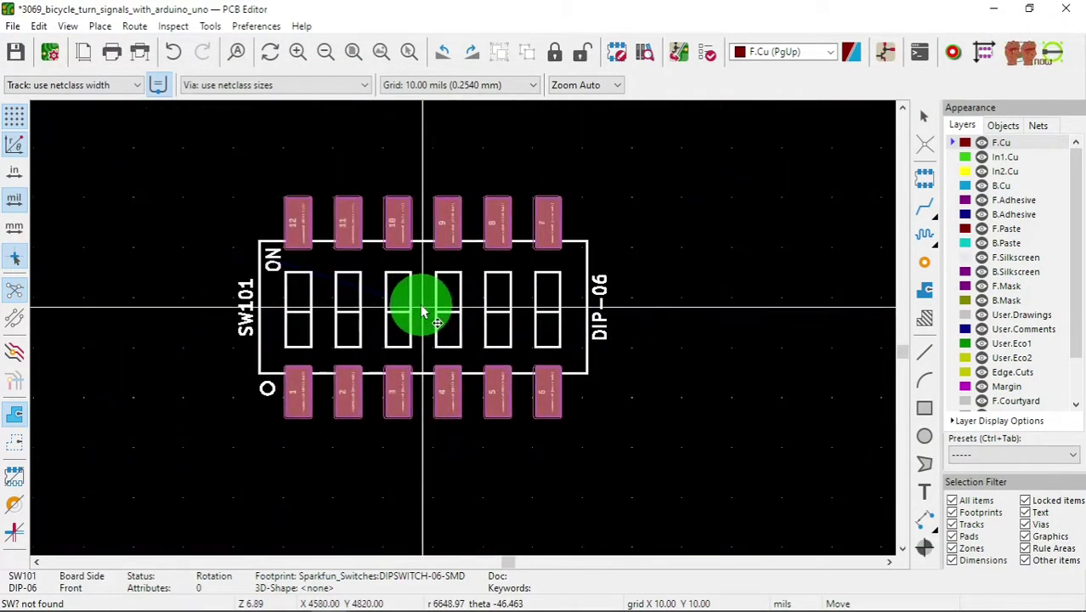
click(349, 342)
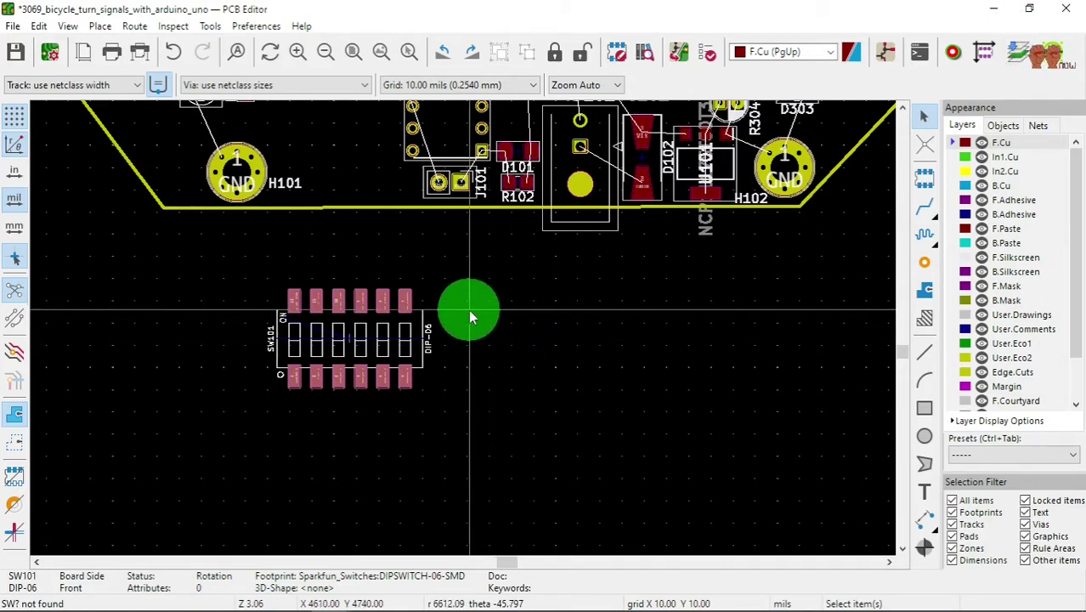
scroll(469, 317, up, 1)
scroll(463, 334, down, 1)
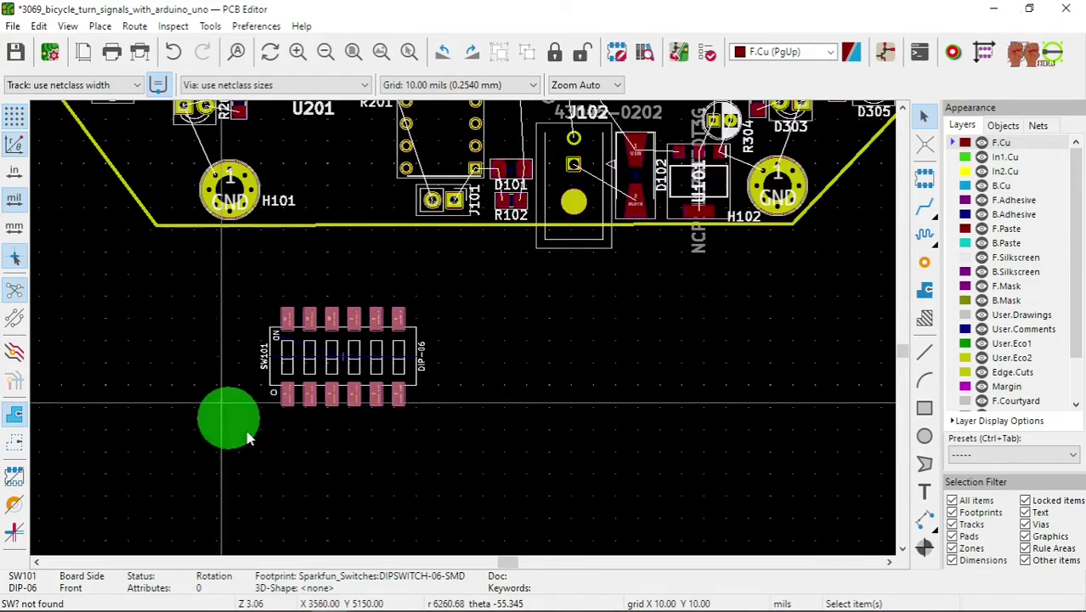
Switch back to the schematic and delete the SW101 DIP-06 symbol.
click(884, 51)
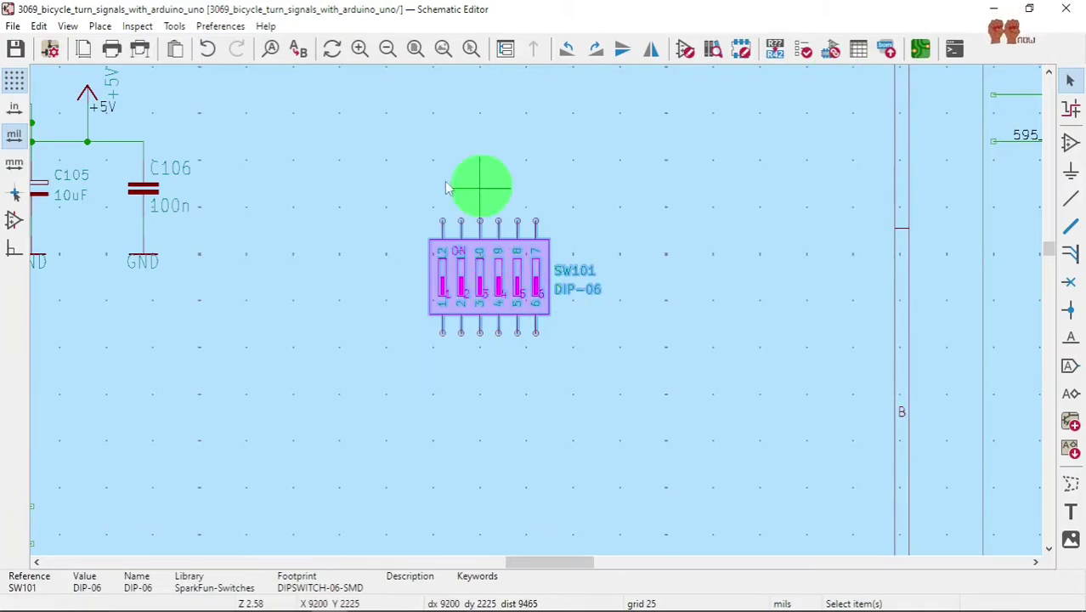
click(399, 204)
scroll(537, 316, down, 3)
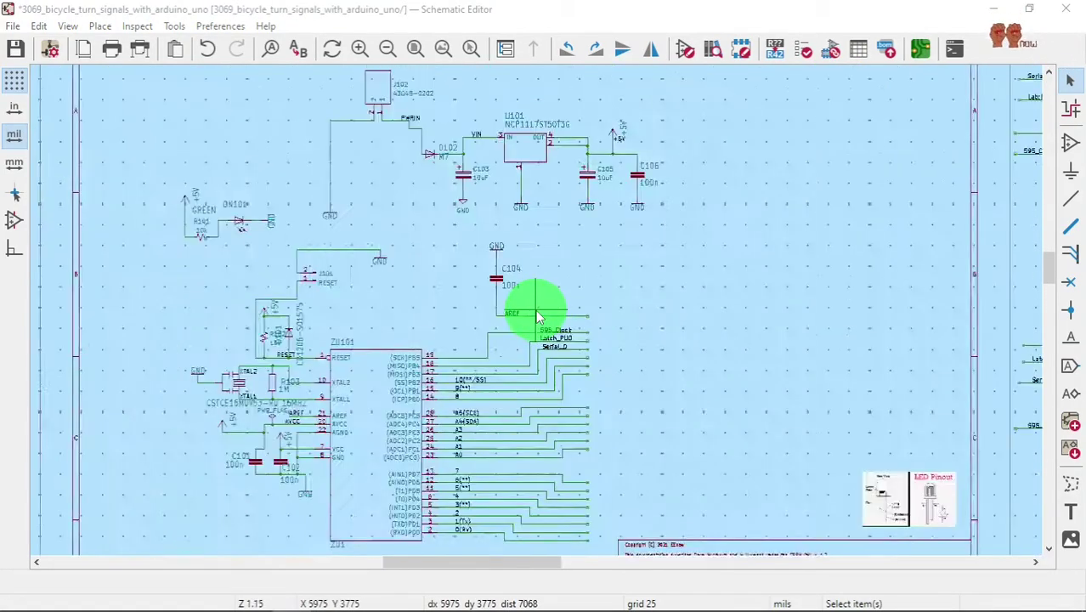
scroll(537, 316, down, 3)
scroll(537, 316, up, 3)
scroll(537, 316, down, 2)
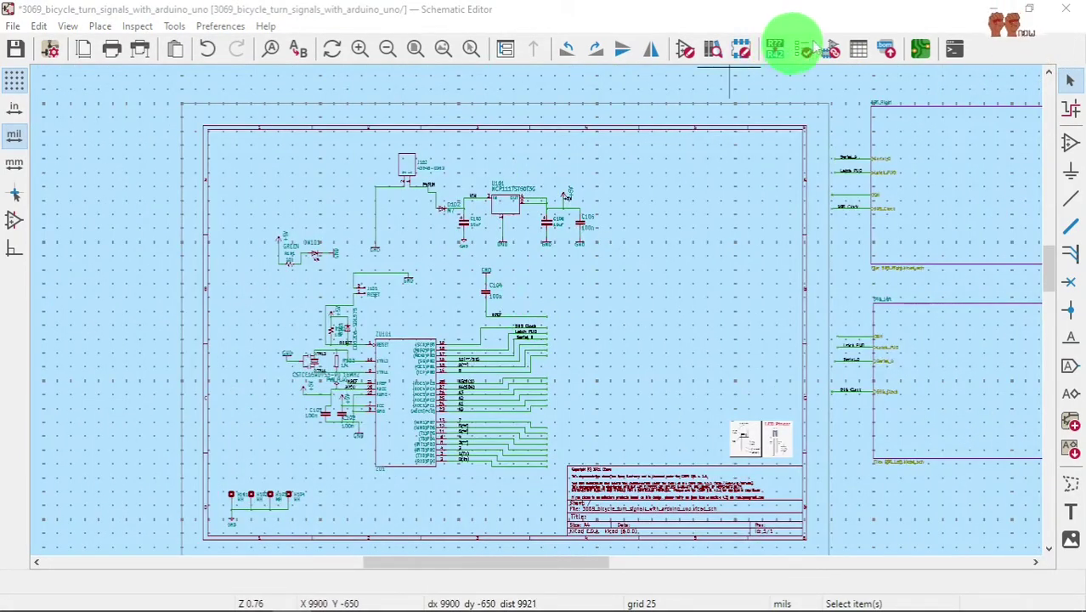
Check SW101 on the board, then update the PCB from the schematic to remove its unused footprint.
click(920, 50)
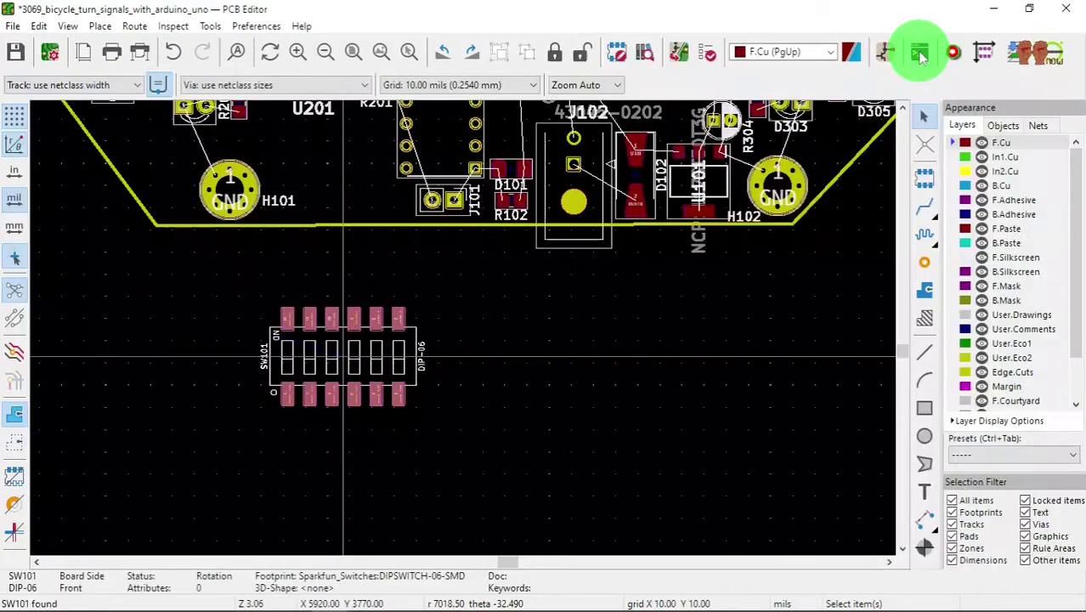
scroll(460, 322, up, 2)
scroll(465, 315, down, 3)
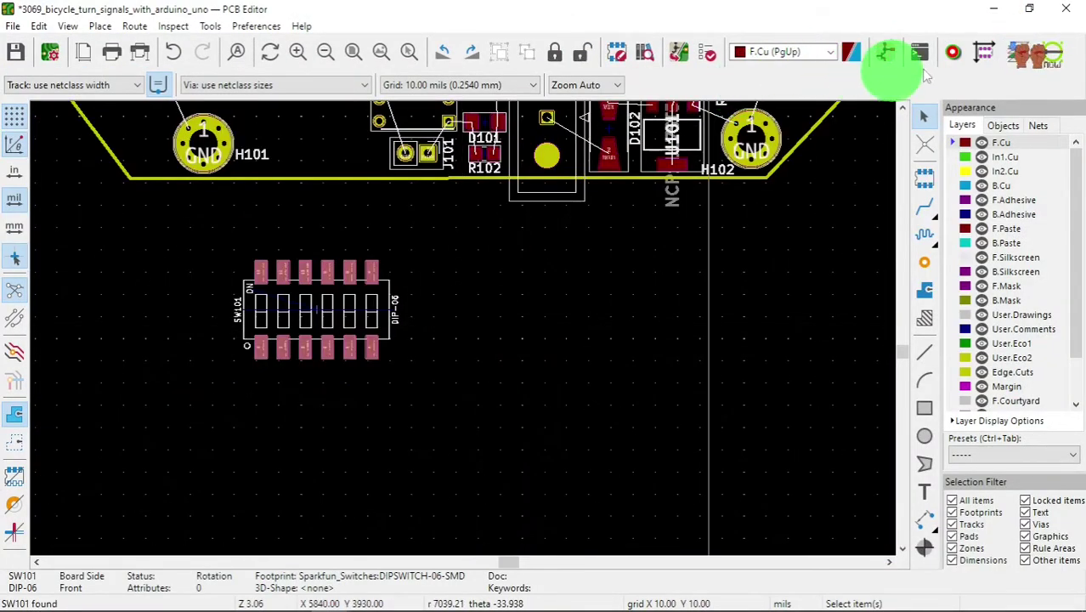
click(888, 52)
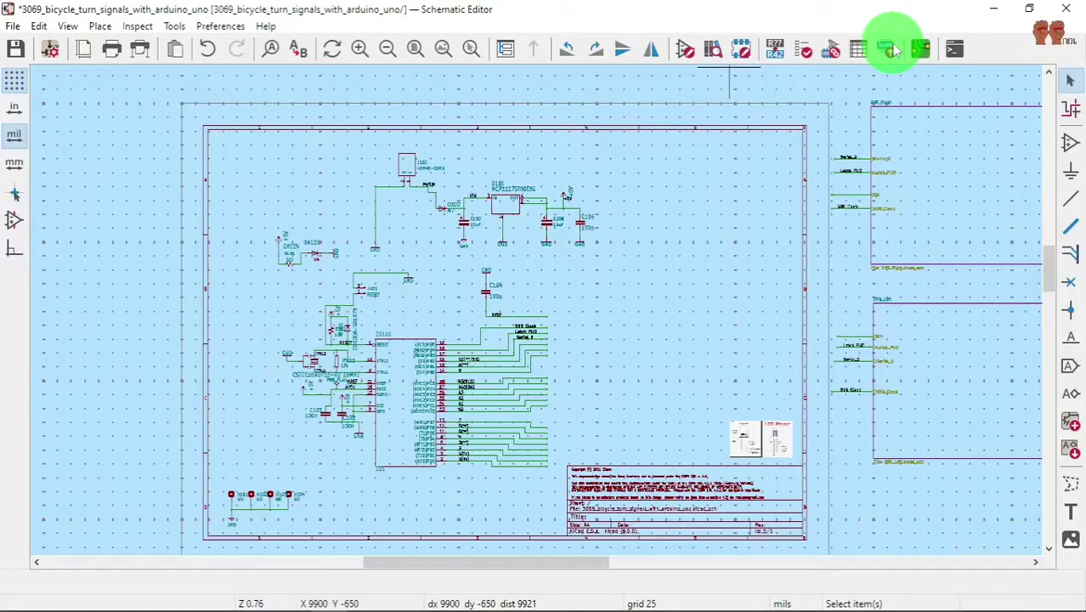
click(204, 28)
mouse_move(180, 28)
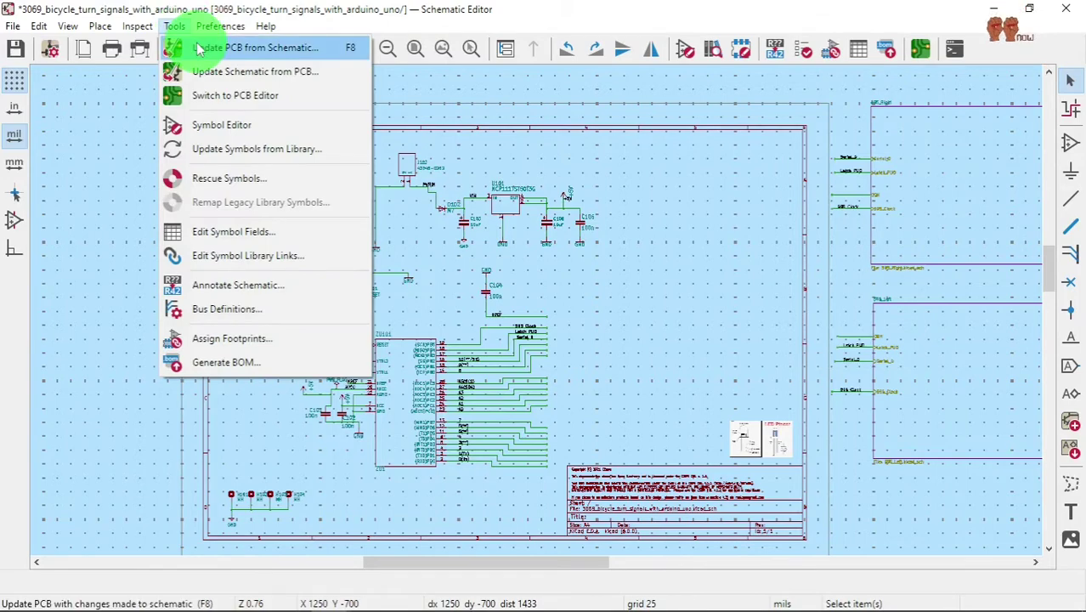
click(293, 93)
click(490, 428)
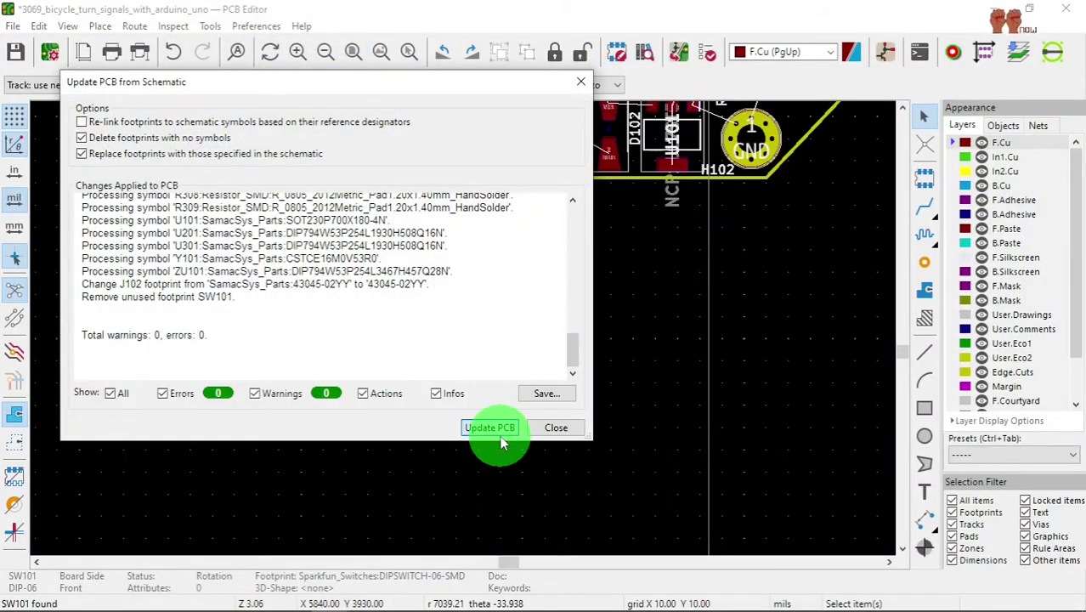
click(557, 429)
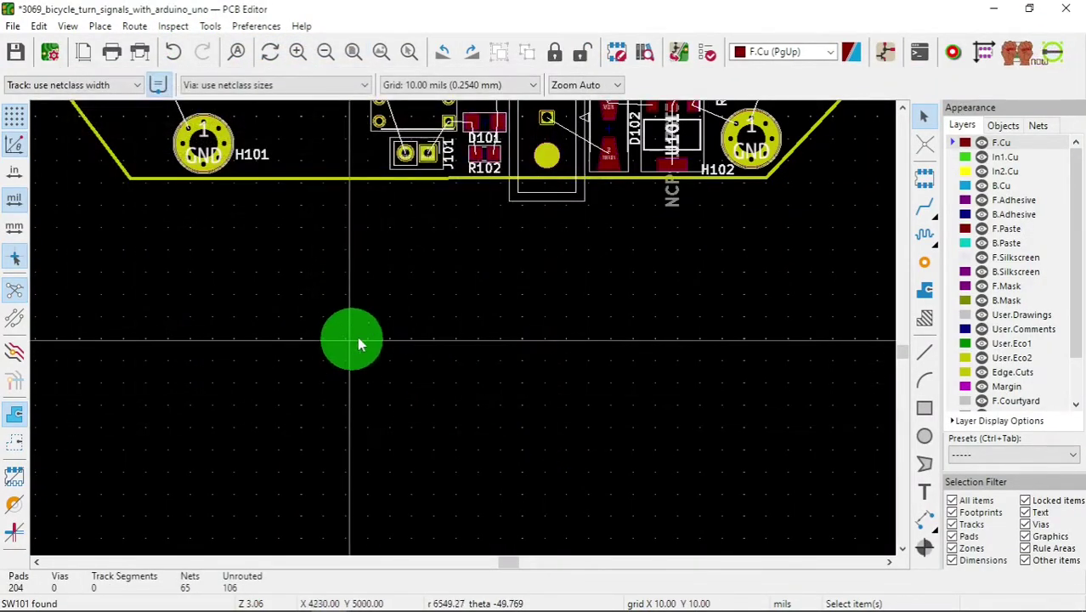
Examine the board layout below the outline, across the full outline, and around the components between U201 and U301.
scroll(480, 329, down, 3)
scroll(488, 327, down, 2)
scroll(581, 273, up, 4)
scroll(478, 303, down, 3)
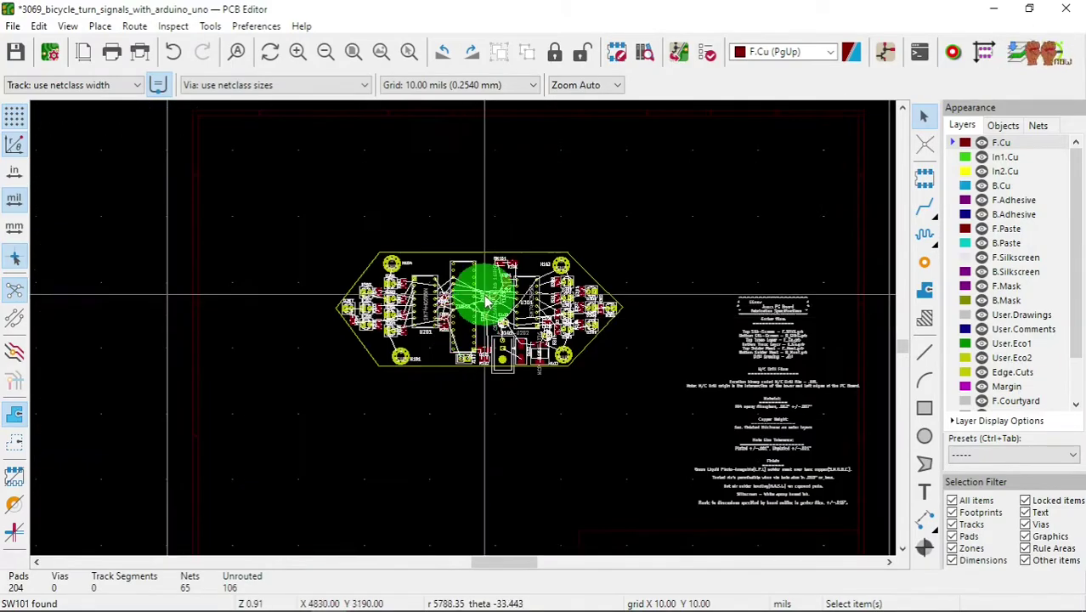
scroll(535, 356, up, 3)
scroll(535, 356, down, 3)
scroll(465, 336, down, 2)
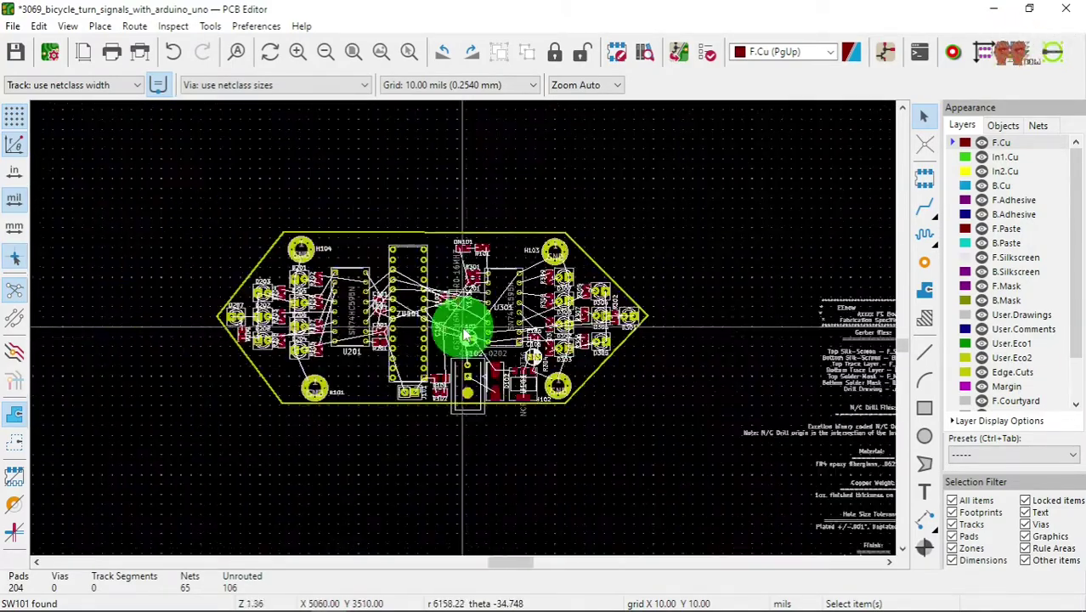
scroll(461, 315, up, 2)
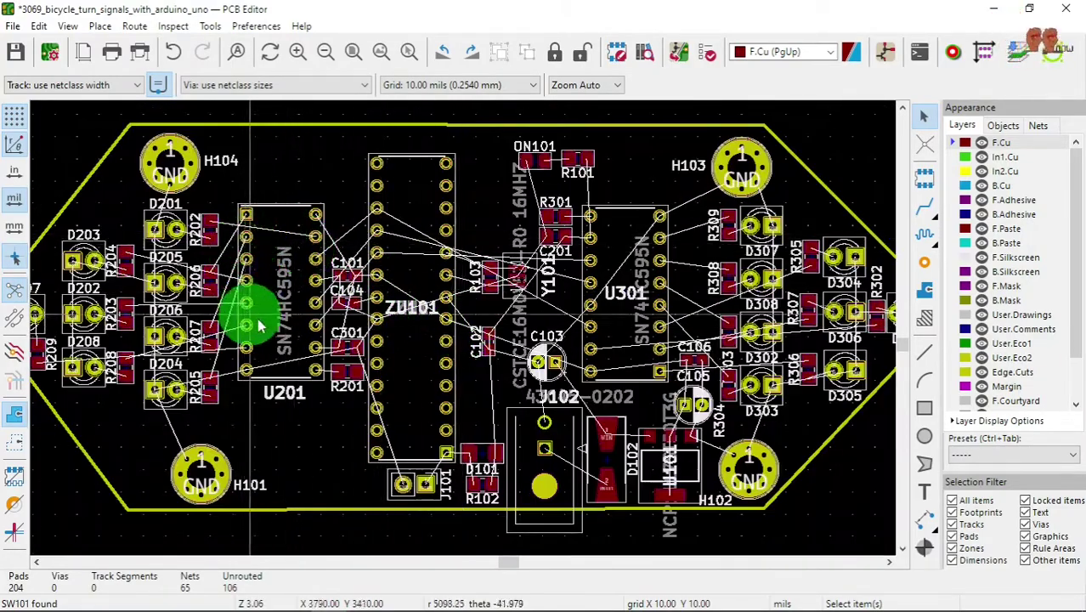
scroll(569, 325, down, 1)
scroll(490, 339, up, 3)
scroll(484, 339, down, 3)
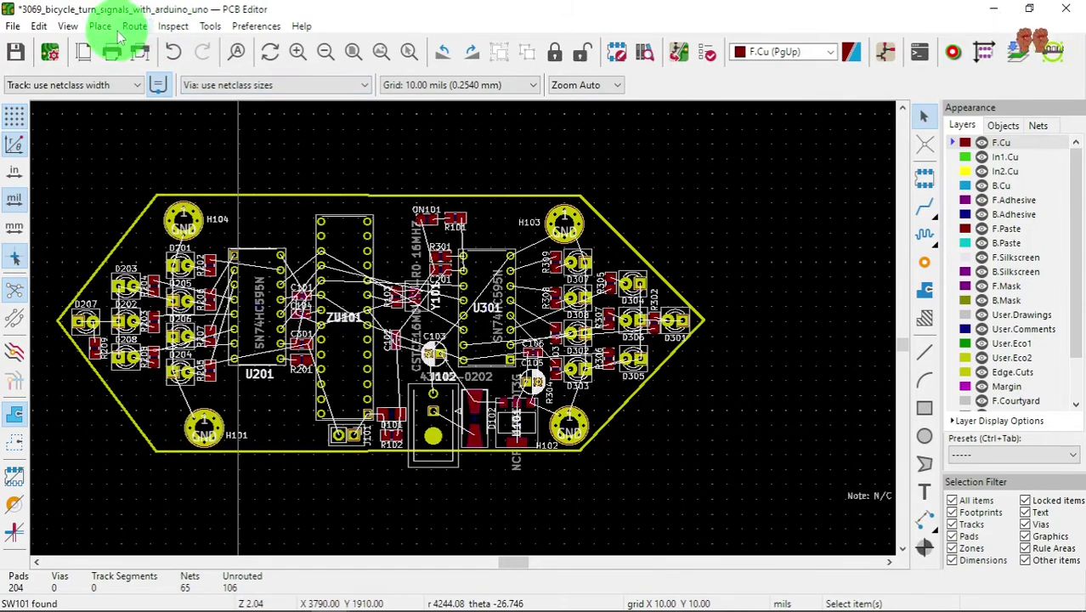
Open the board in the 3D Viewer and inspect its component side up close from several angles.
click(67, 26)
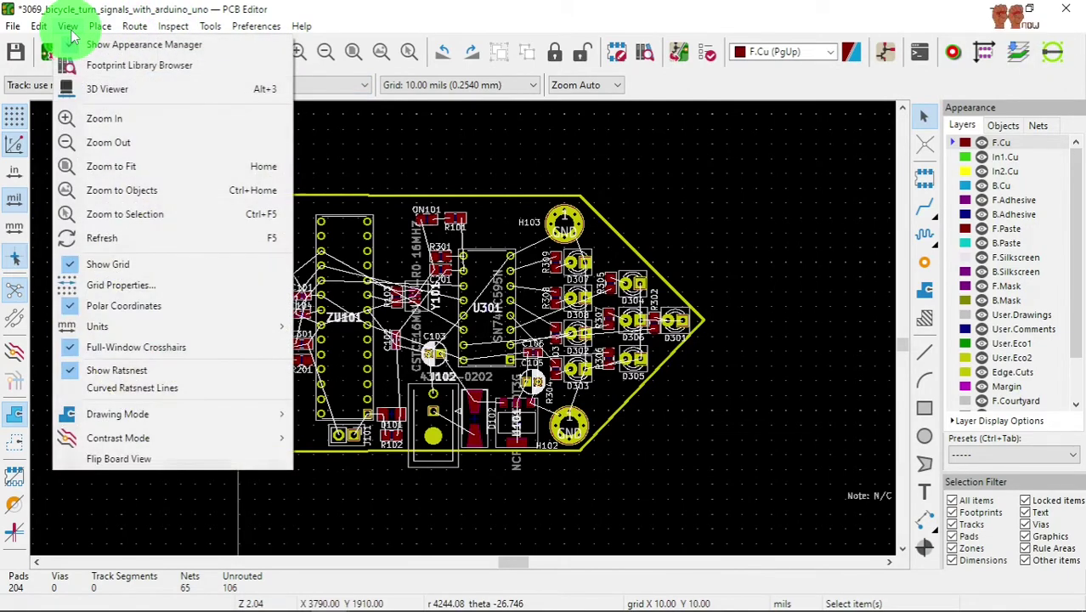
click(94, 88)
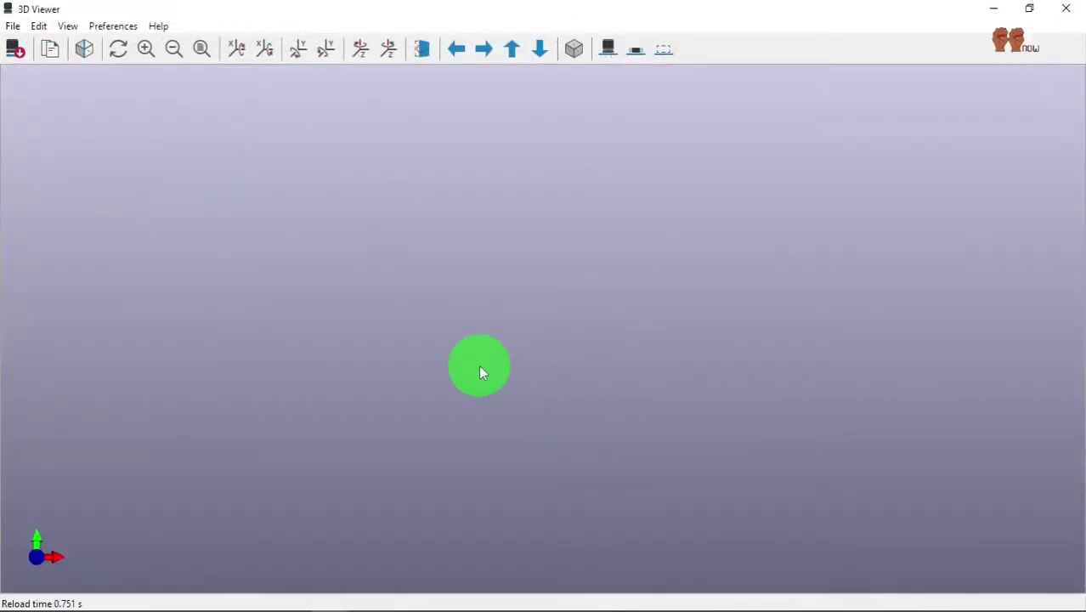
drag(527, 445, 559, 493)
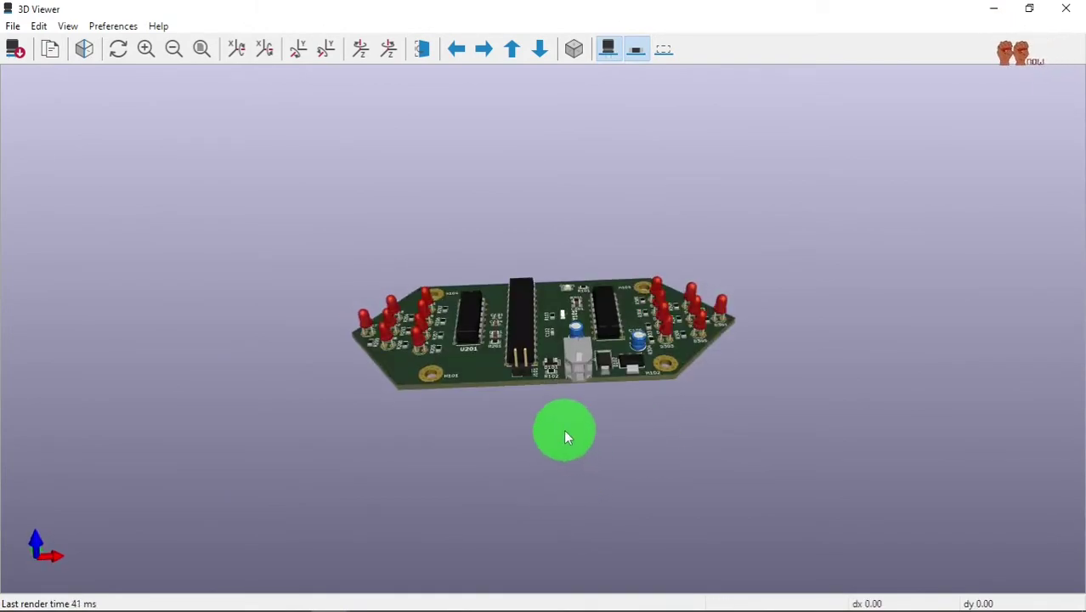
drag(566, 437, 514, 514)
scroll(570, 460, up, 4)
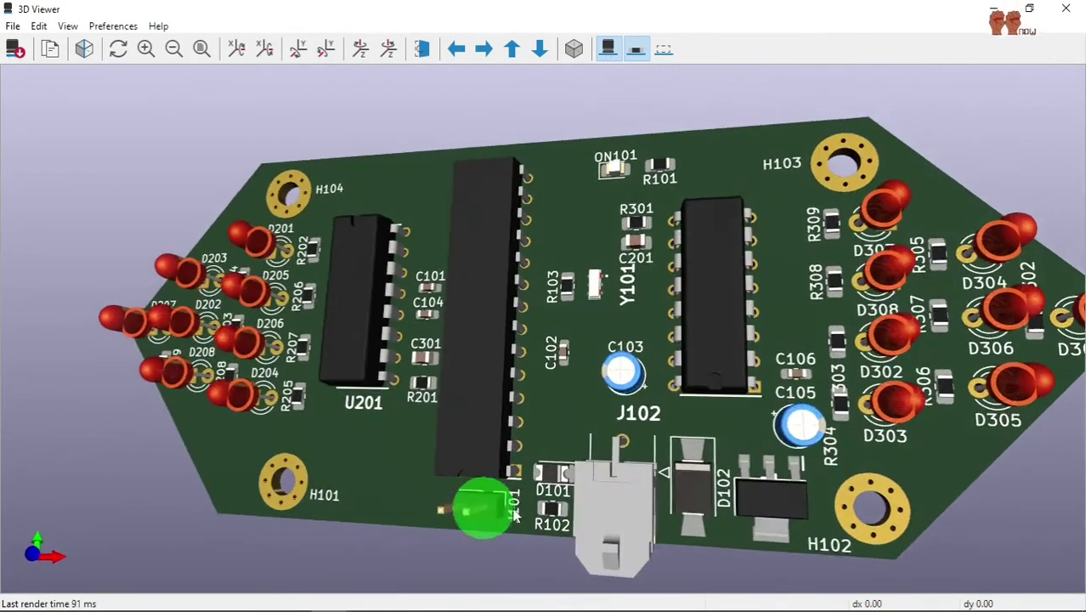
drag(897, 340, 934, 530)
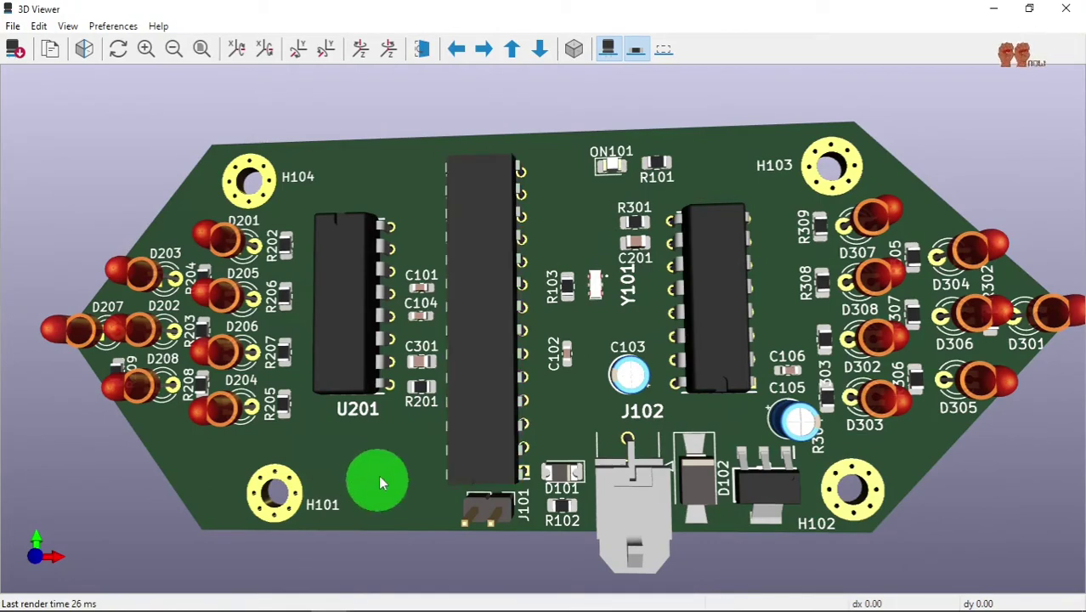
drag(379, 482, 417, 296)
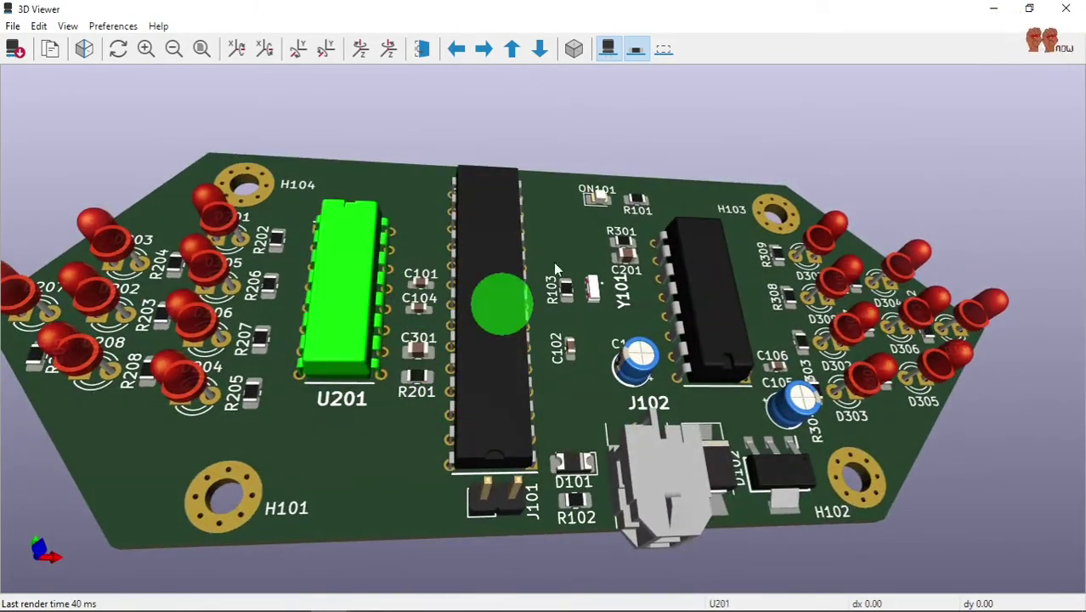
Inspect the 3D board from above, checking the U201 and U301 chips and the LED groups at both ends.
drag(557, 269, 915, 448)
drag(601, 545, 316, 576)
click(406, 132)
click(888, 175)
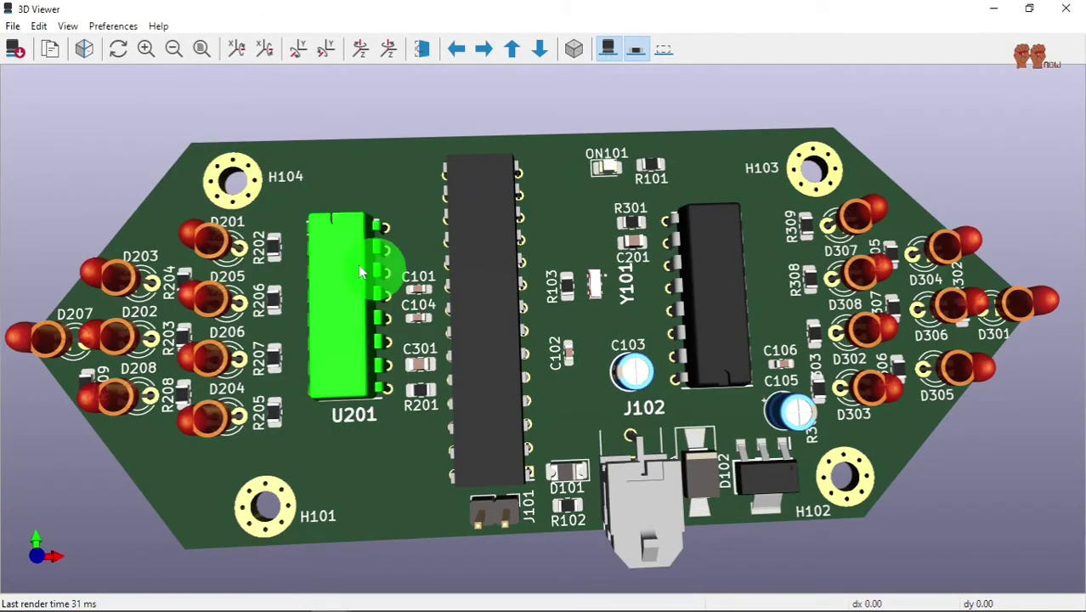
click(679, 179)
click(311, 259)
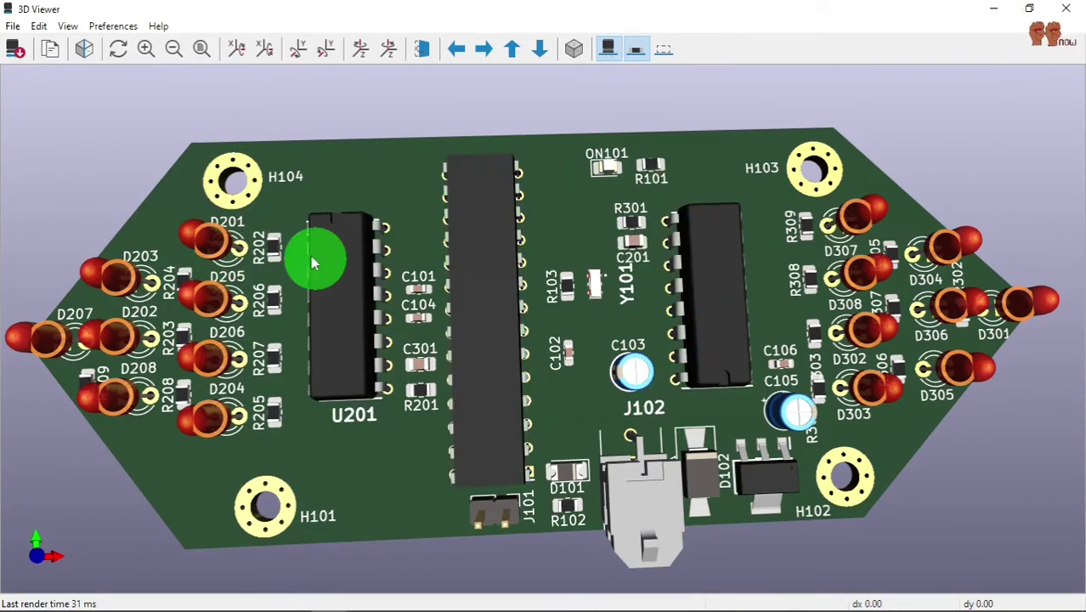
click(457, 586)
click(752, 279)
click(437, 366)
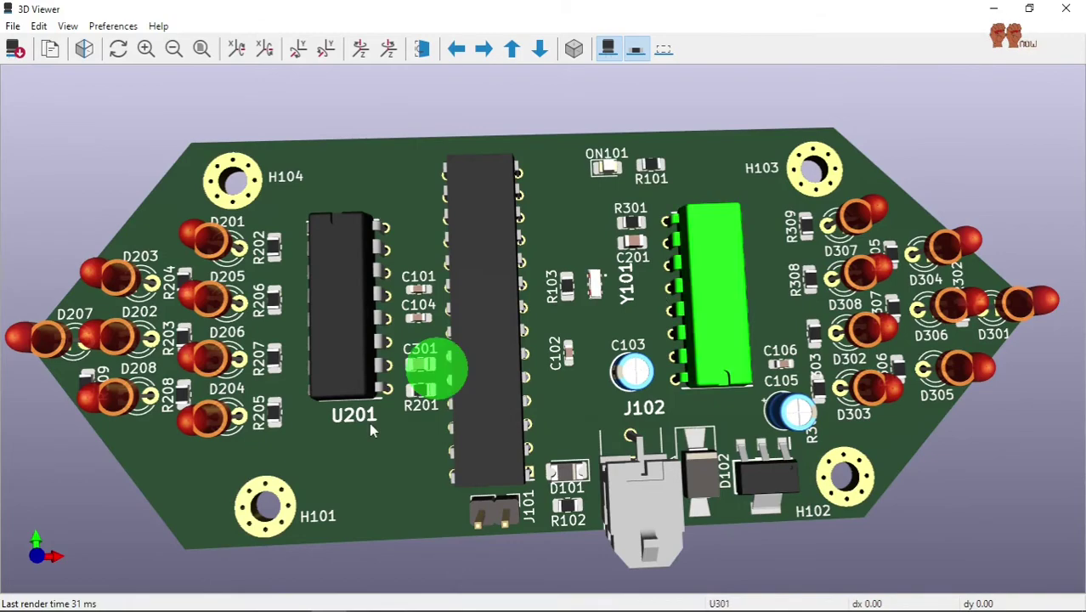
click(368, 561)
mouse_move(367, 561)
mouse_down()
mouse_move(369, 483)
mouse_move(373, 530)
mouse_up()
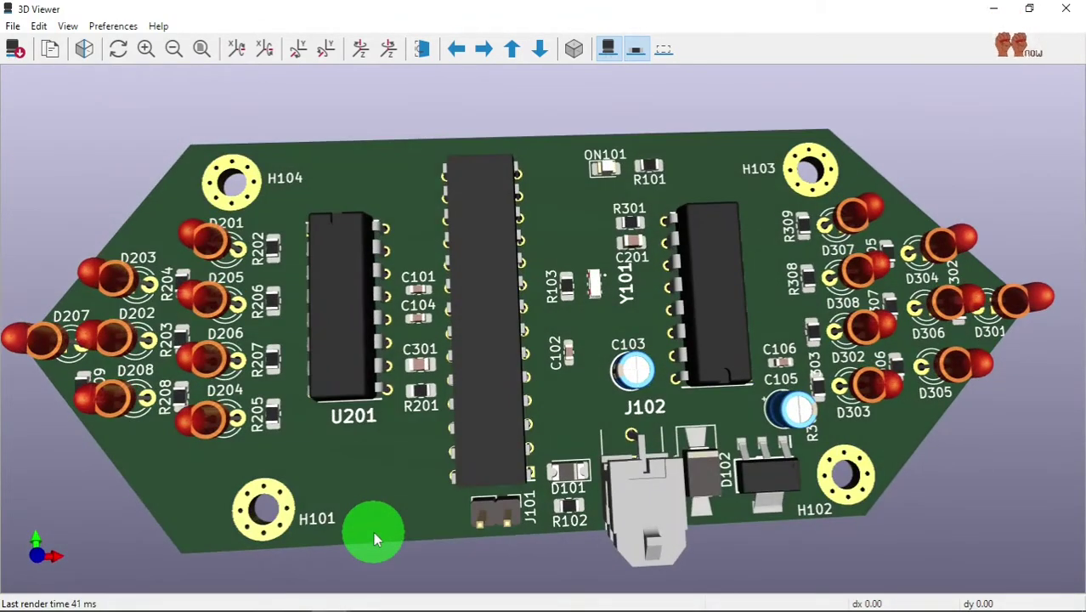
Tilt the 3D board to a lower angle to examine the mounted part heights, including C103, J101 and J102.
click(252, 157)
click(245, 174)
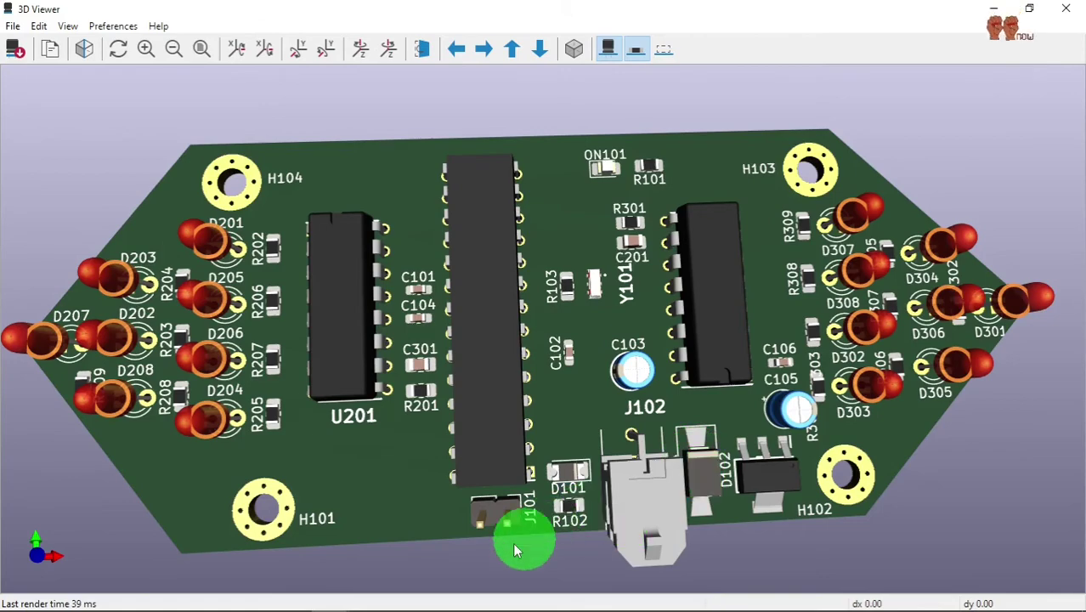
drag(408, 523, 477, 361)
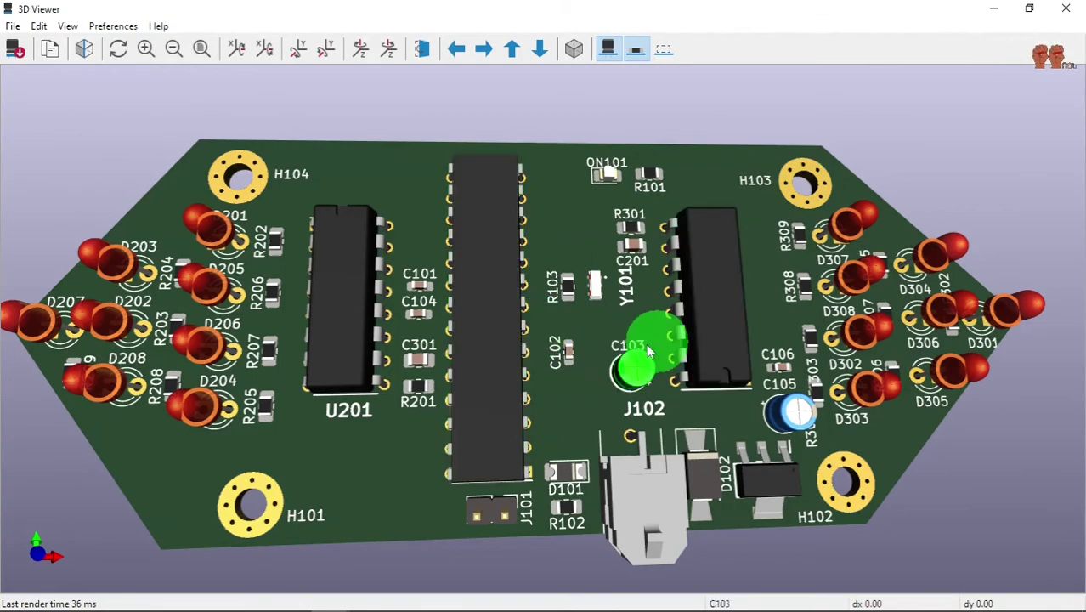
drag(551, 565, 560, 501)
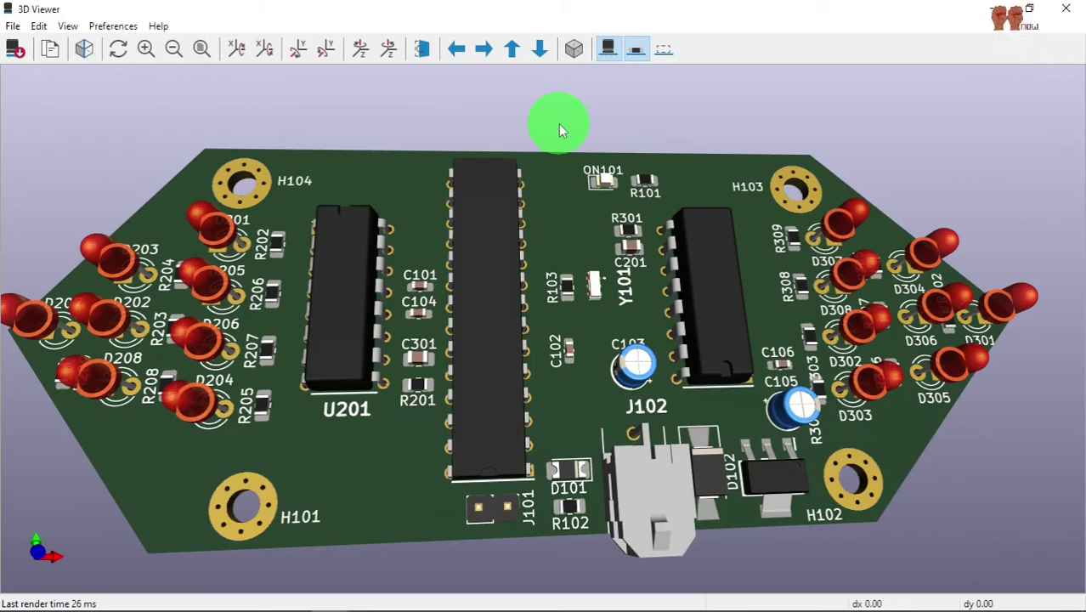
mouse_move(352, 476)
mouse_down()
mouse_move(391, 395)
mouse_move(363, 503)
mouse_move(346, 513)
mouse_move(367, 405)
mouse_move(356, 503)
mouse_move(346, 504)
mouse_move(356, 466)
mouse_up()
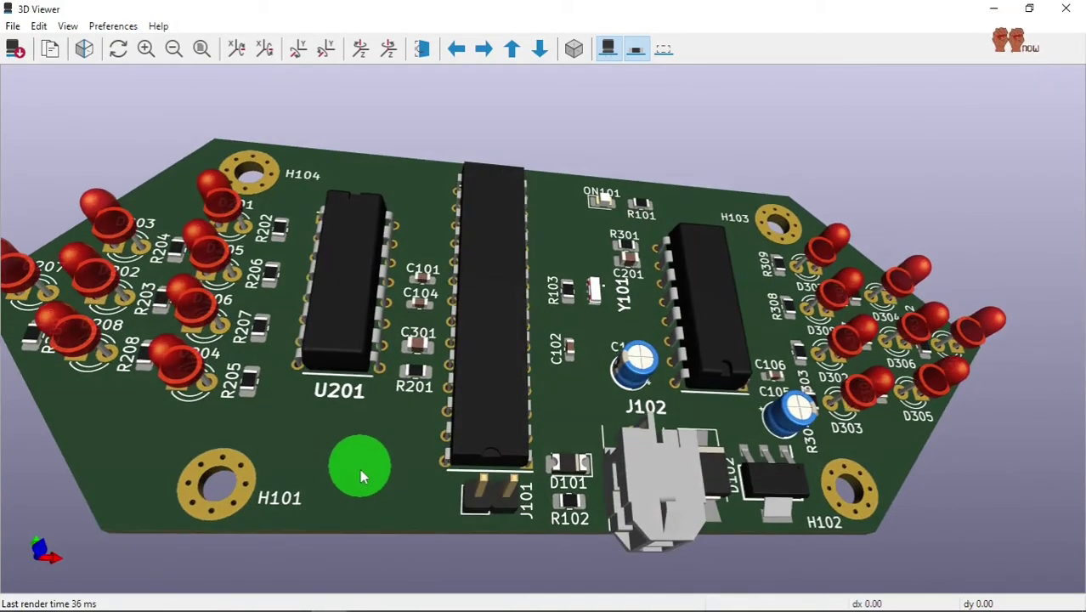